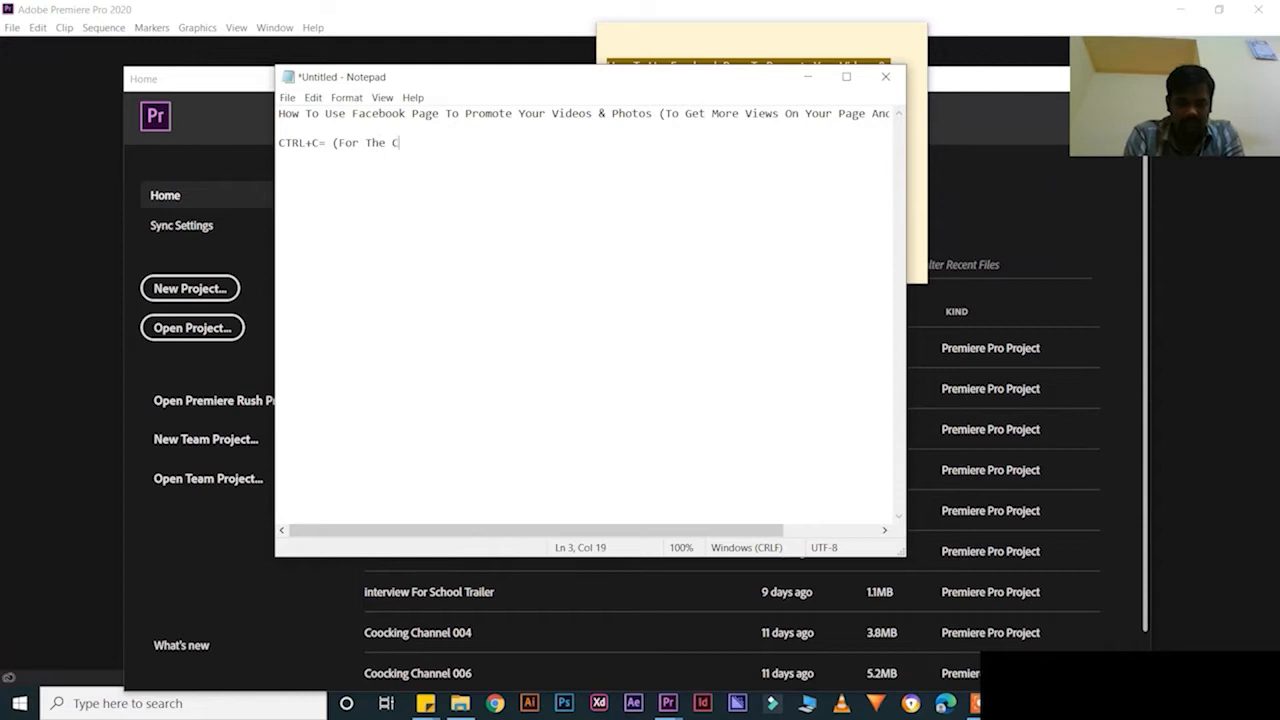
Finish the note line 'CTRL+C= (For The Copy)' and begin the 'CTRL+V= (For The Pa' line
{"action": "type", "text": "y)"}
{"action": "key", "text": "Return"}
{"action": "type", "text": "C"}
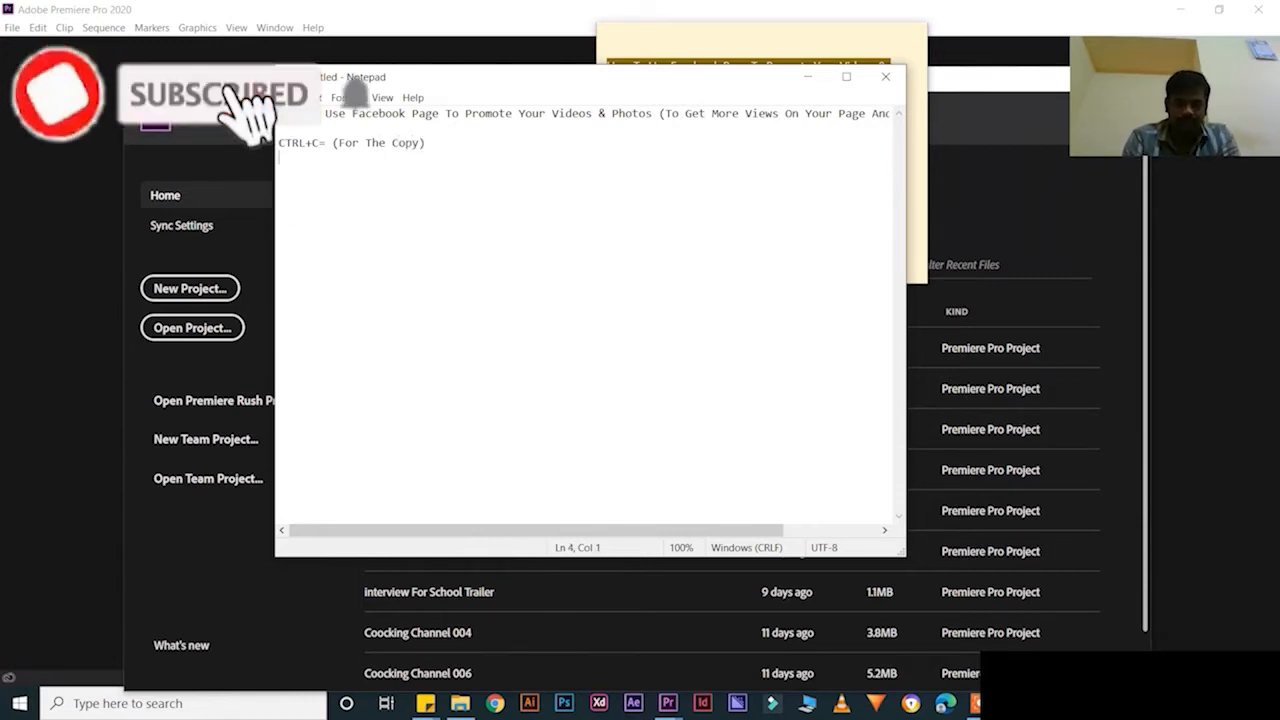
{"action": "type", "text": "TRL"}
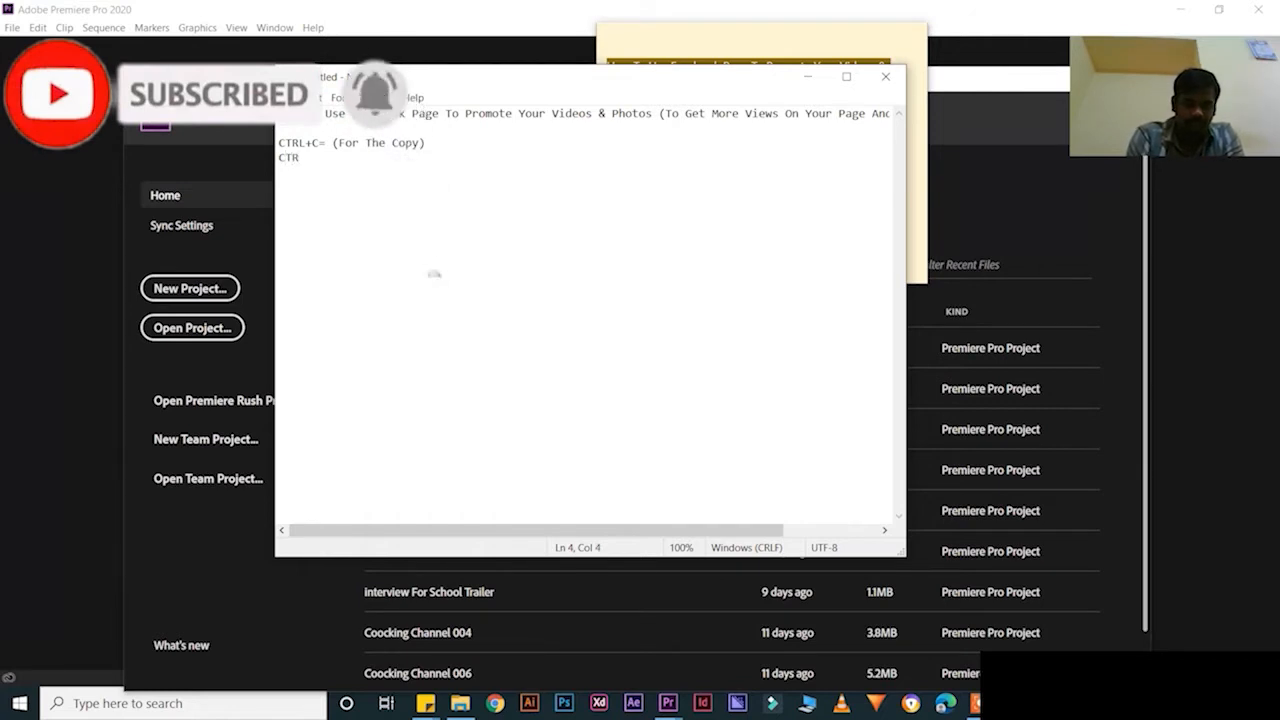
{"action": "type", "text": "+V= (For The Pa"}
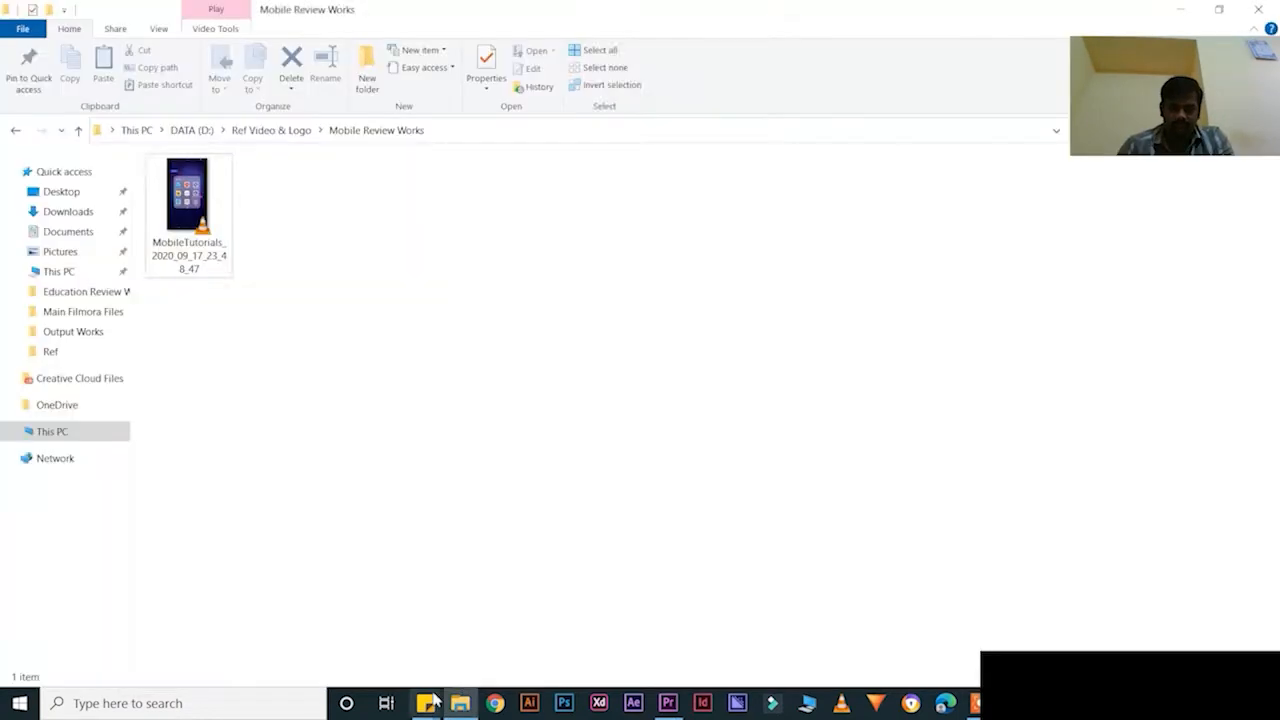
Rename the video file in the folder to the copied title
{"action": "left_click", "coordinate": [197, 216]}
{"action": "key", "text": "F2"}
{"action": "type", "text": "How To Use Facebook Page To Promote Your Videos & Photos (To Get More Views On Your Page And Youtube Videos)"}
{"action": "left_click", "coordinate": [300, 225]}
{"action": "left_click", "coordinate": [188, 188]}
{"action": "key", "text": "F2"}
Open the New Project setup, select 'Untitled', and add 'CTRL+A= (For The Selection)' to the notes
{"action": "left_click", "coordinate": [673, 703]}
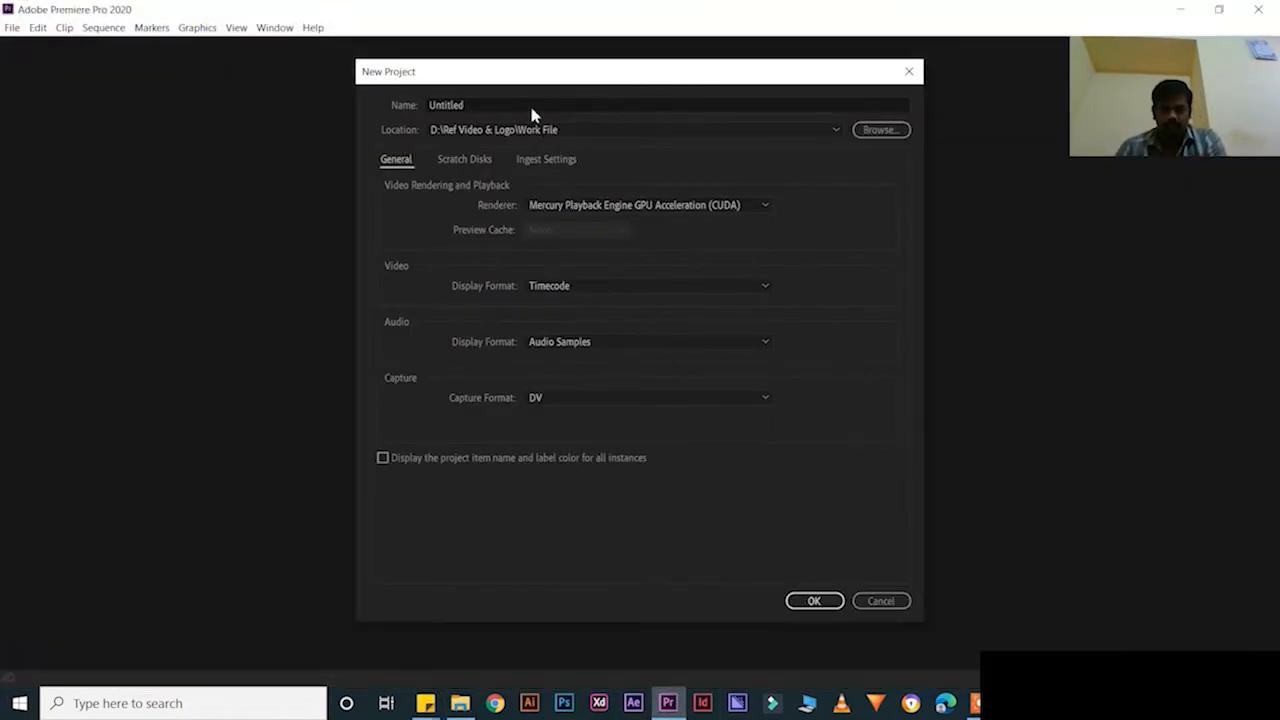
{"action": "left_click", "coordinate": [526, 98]}
{"action": "double_click", "coordinate": [527, 98]}
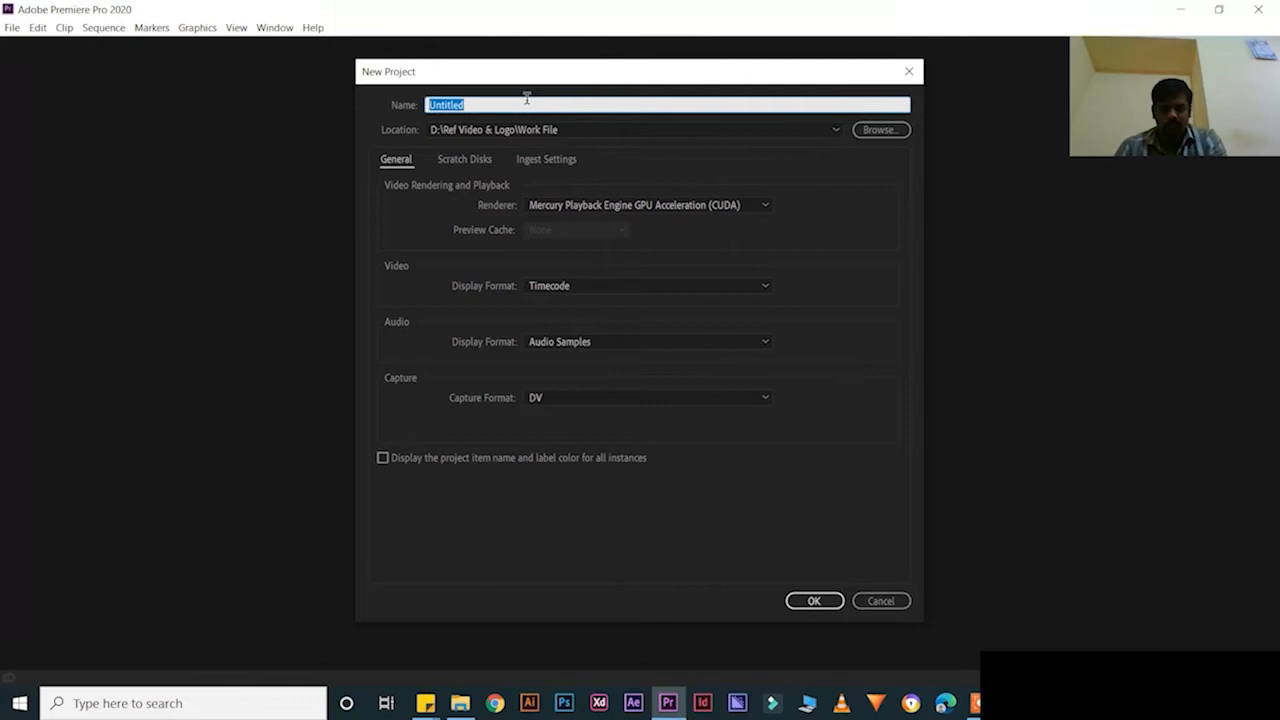
{"action": "left_click", "coordinate": [1014, 703]}
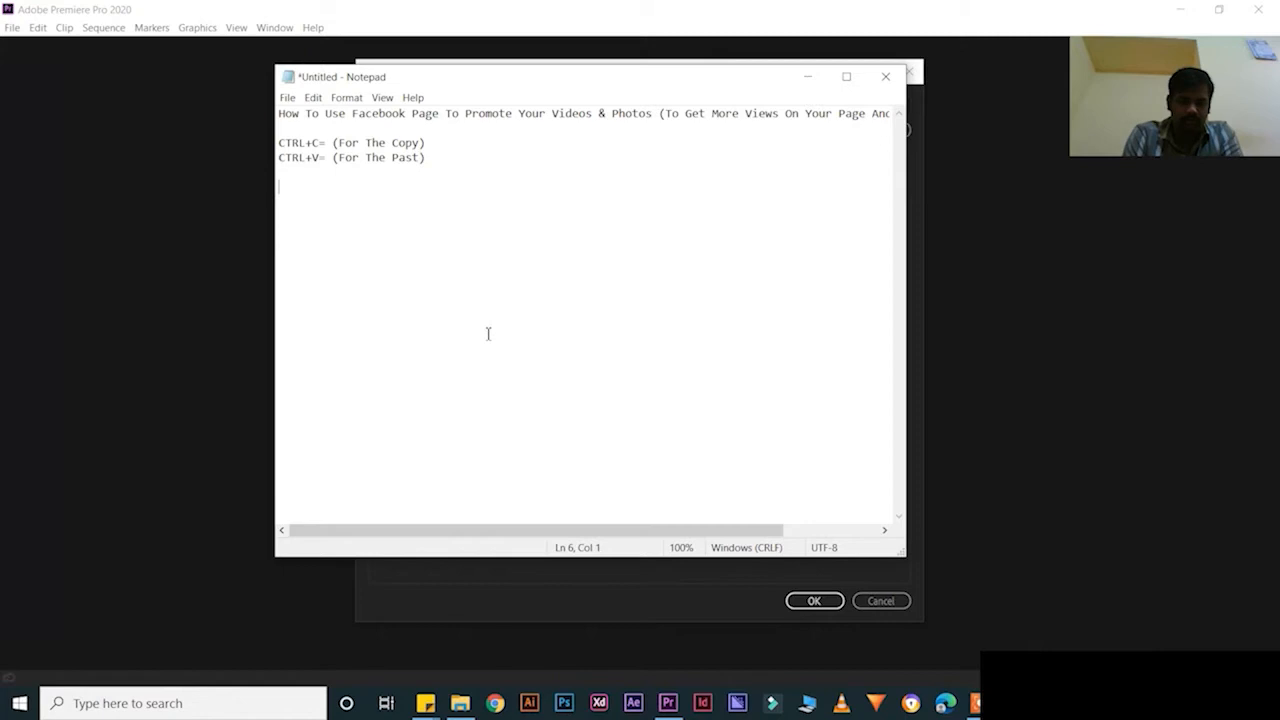
{"action": "type", "text": "CTRL+A= (For The Selection"}
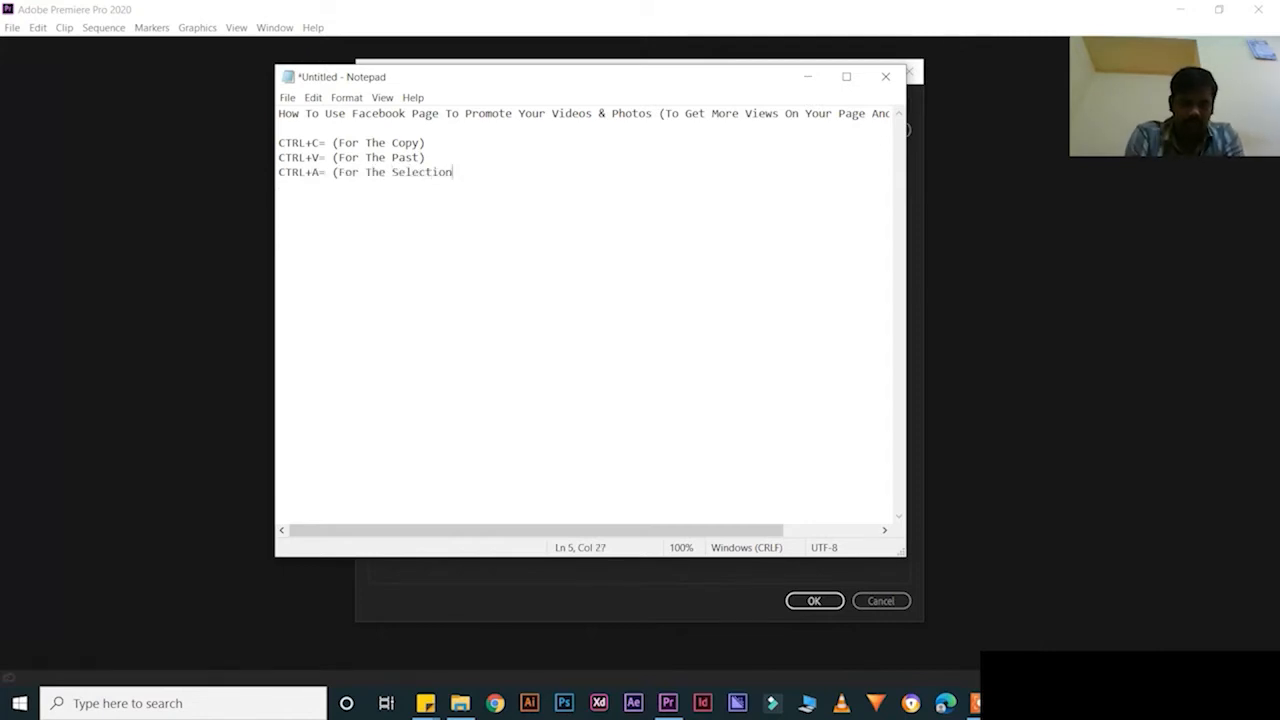
{"action": "type", "text": ")"}
Copy the video title from the sticky note and paste it as the project name
{"action": "left_click", "coordinate": [962, 585]}
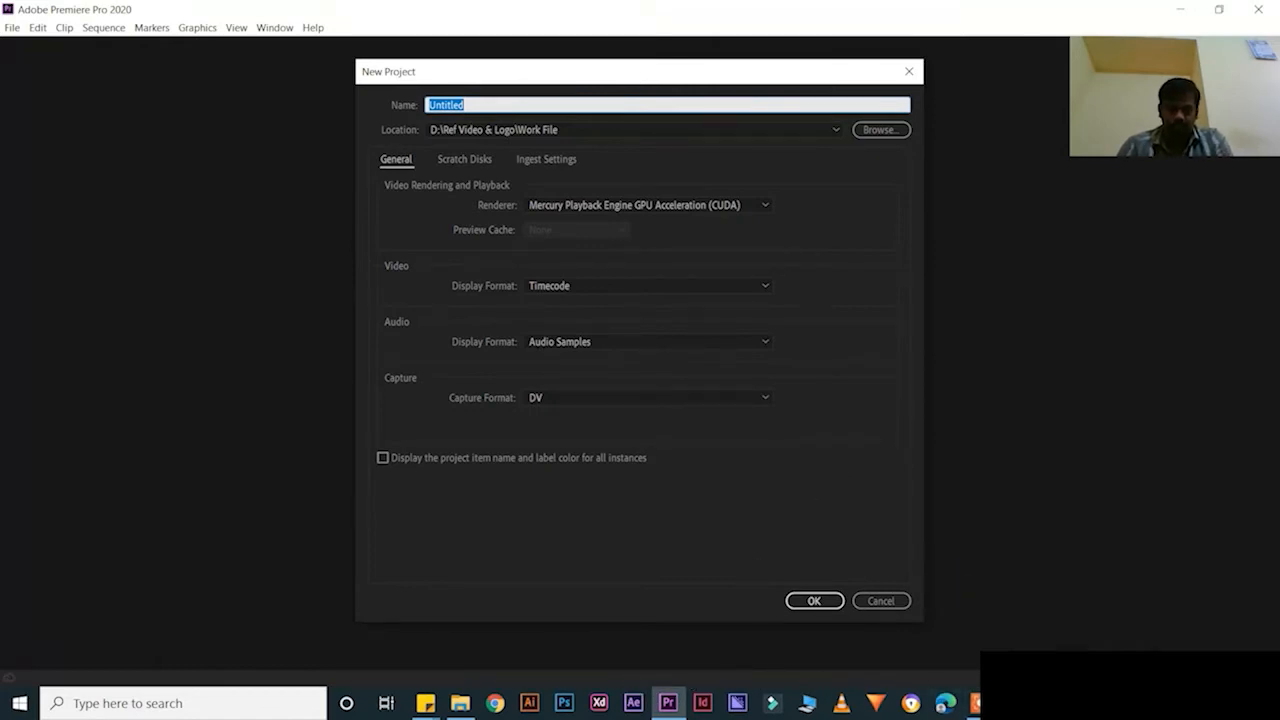
{"action": "mouse_move", "coordinate": [425, 703]}
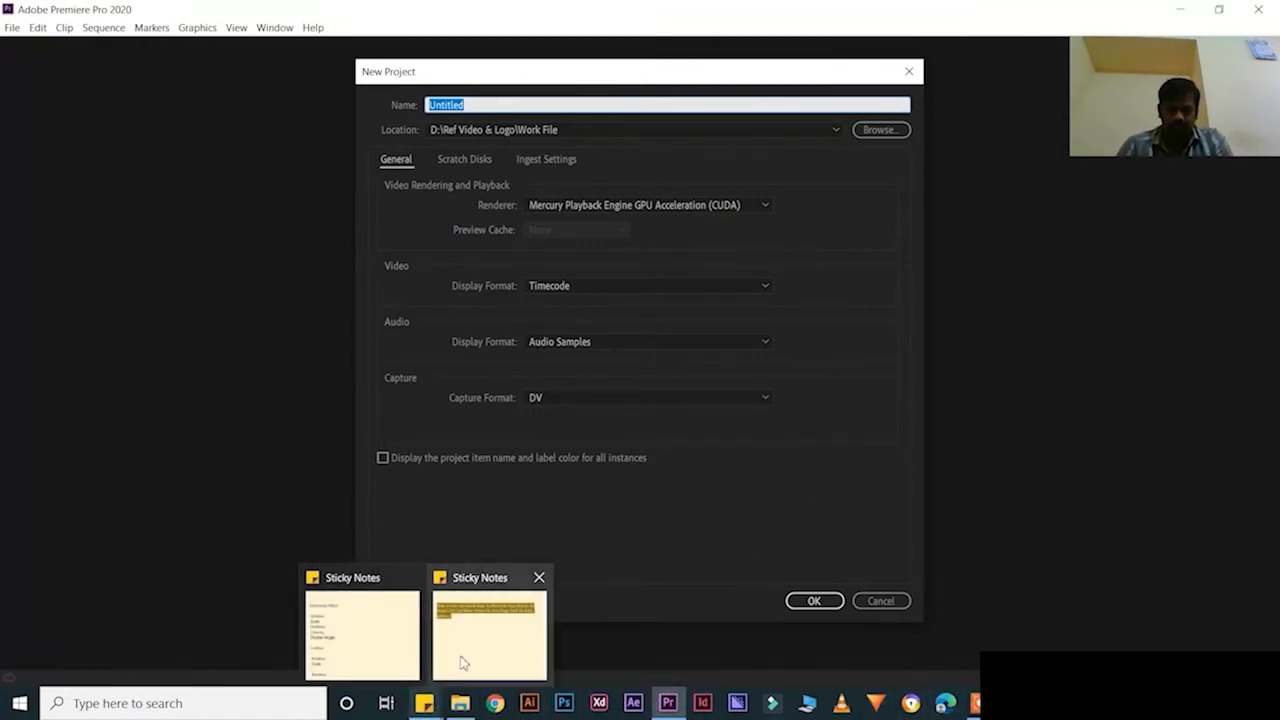
{"action": "left_click", "coordinate": [460, 655]}
{"action": "left_click_drag", "start_coordinate": [655, 98], "coordinate": [572, 62]}
{"action": "key", "text": "ctrl+c"}
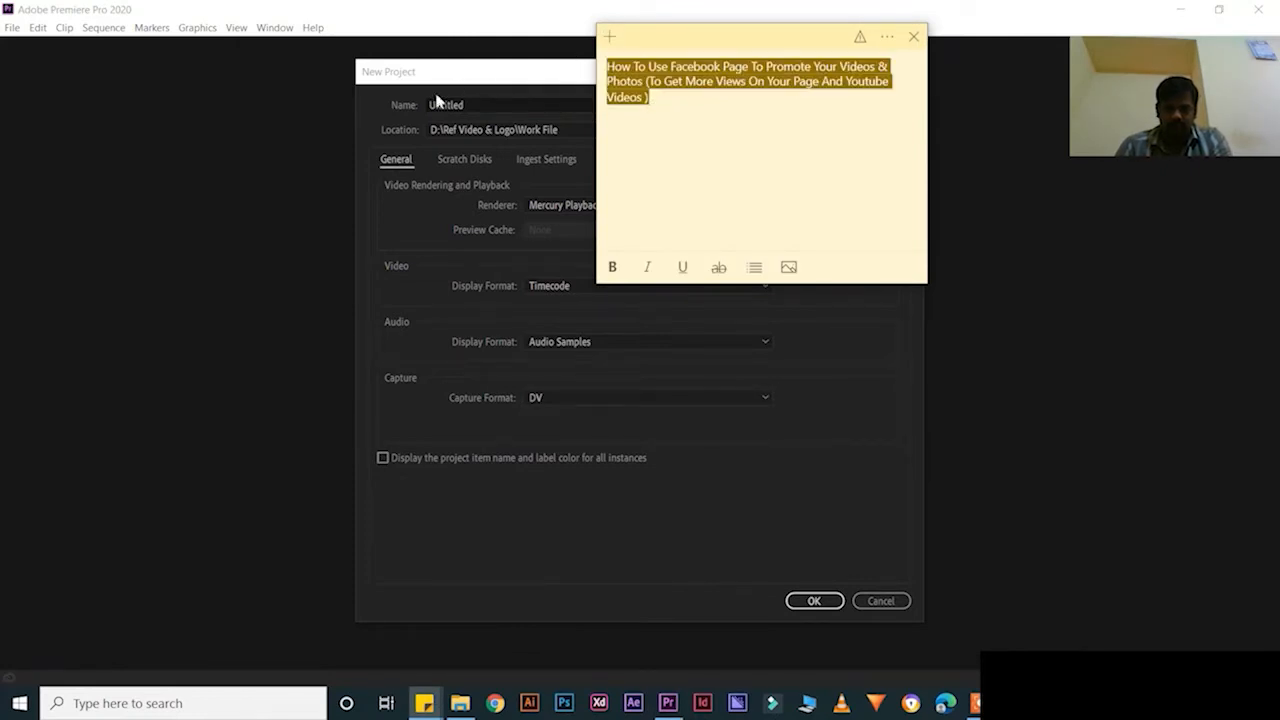
{"action": "double_click", "coordinate": [482, 98]}
{"action": "key", "text": "ctrl+v"}
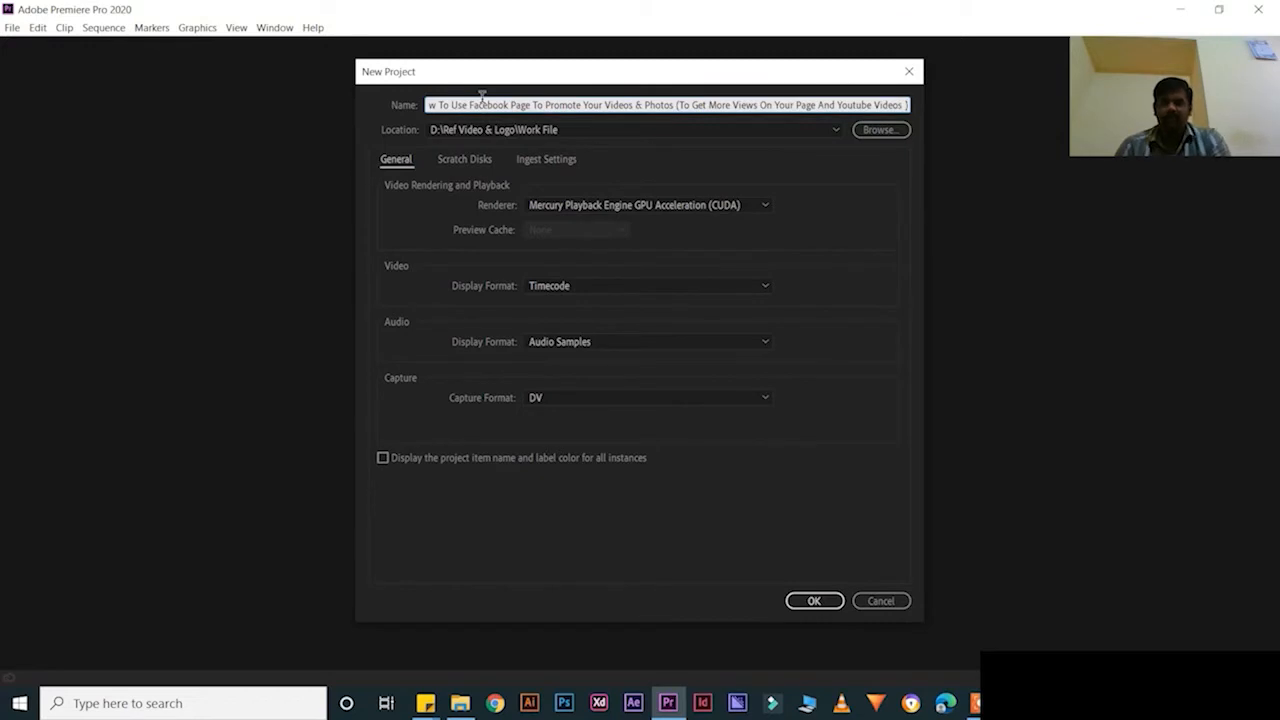
Create the project, dock the Project bin top-left, show Effects, and switch to the Color workspace
{"action": "left_click", "coordinate": [812, 601]}
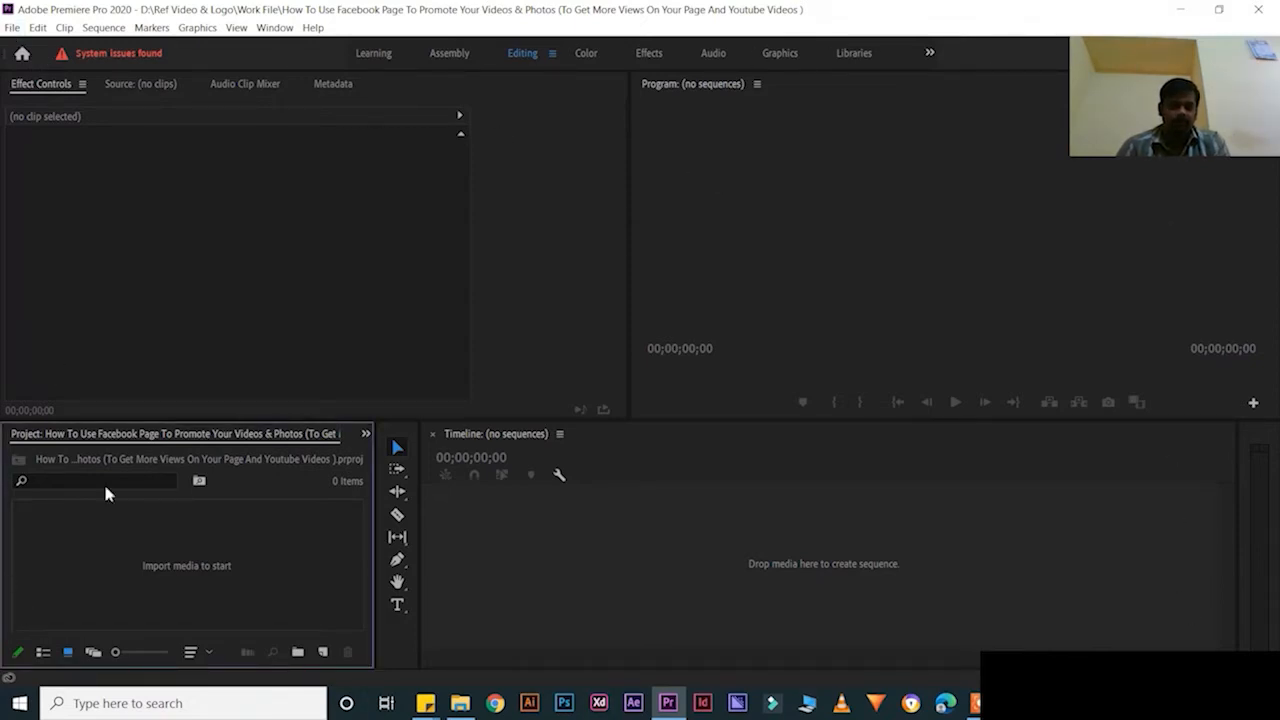
{"action": "left_click_drag", "start_coordinate": [66, 437], "coordinate": [45, 80]}
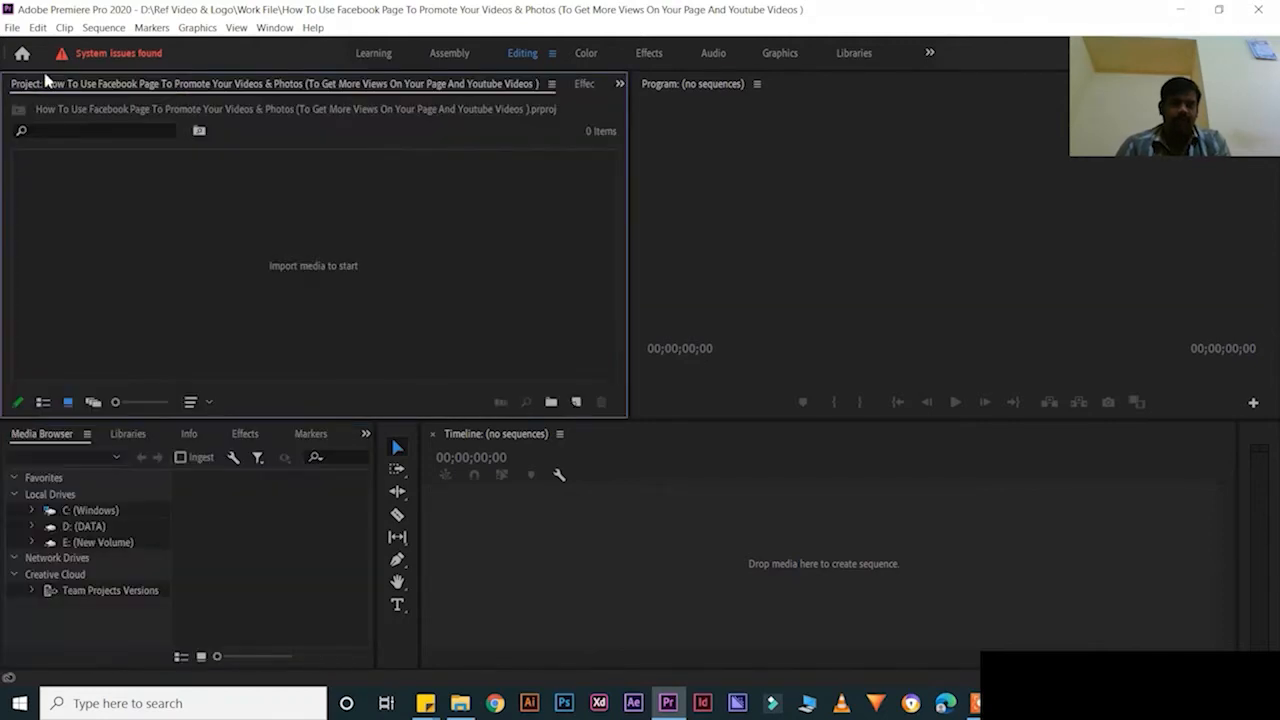
{"action": "left_click", "coordinate": [243, 433]}
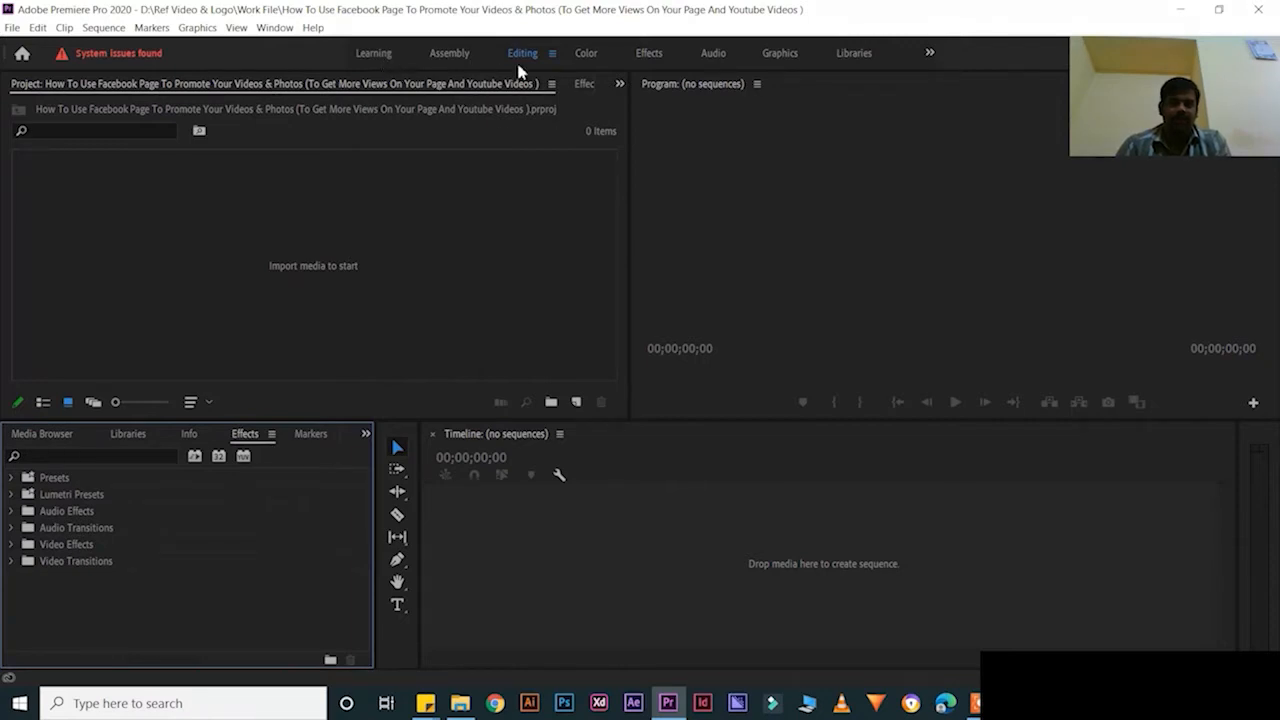
{"action": "left_click", "coordinate": [586, 55]}
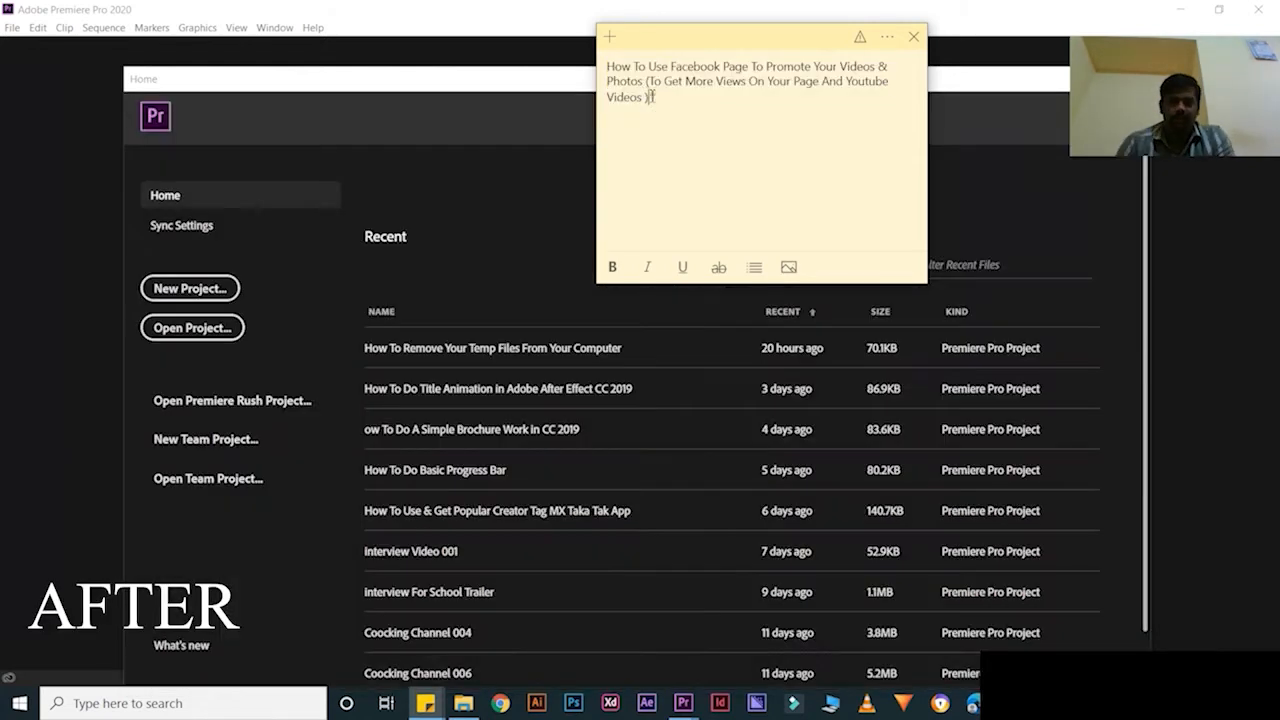
Add 'CTRL+C= (For The Copy)' under the video title and start the 'CTRL+V= (For The Pa' line
{"action": "left_click_drag", "start_coordinate": [652, 98], "coordinate": [605, 61]}
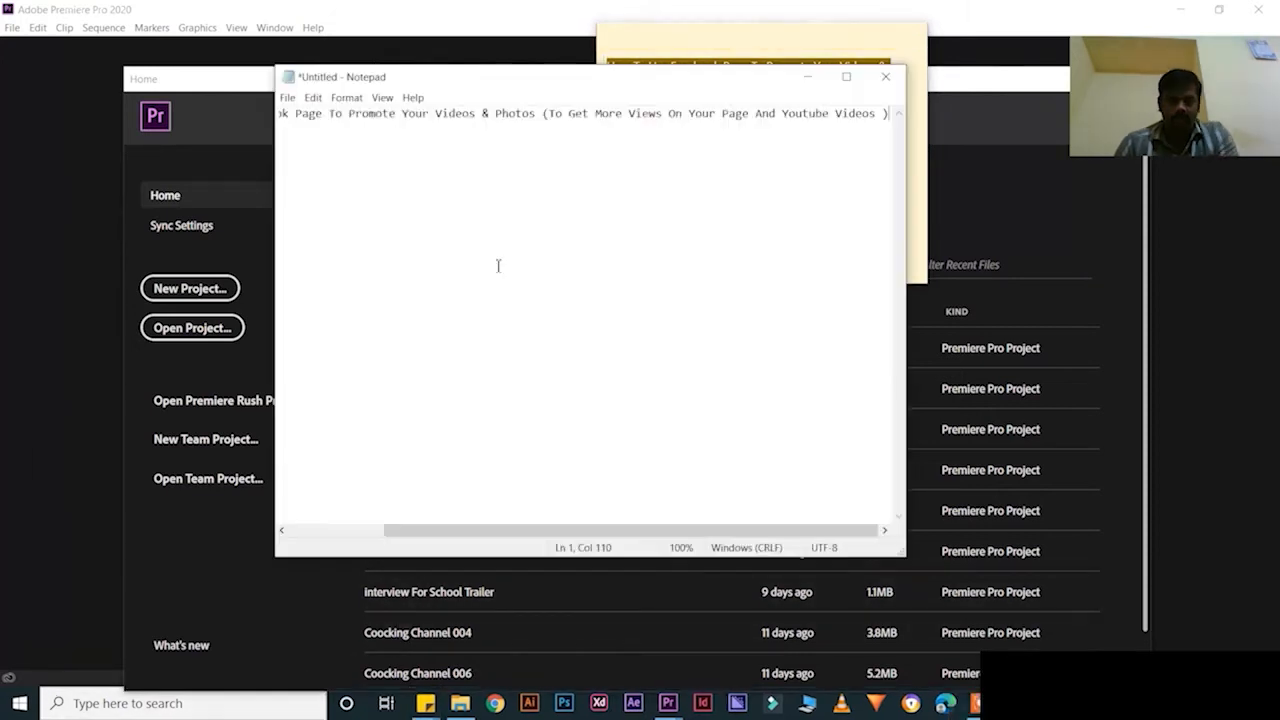
{"action": "left_click_drag", "start_coordinate": [524, 532], "coordinate": [420, 532]}
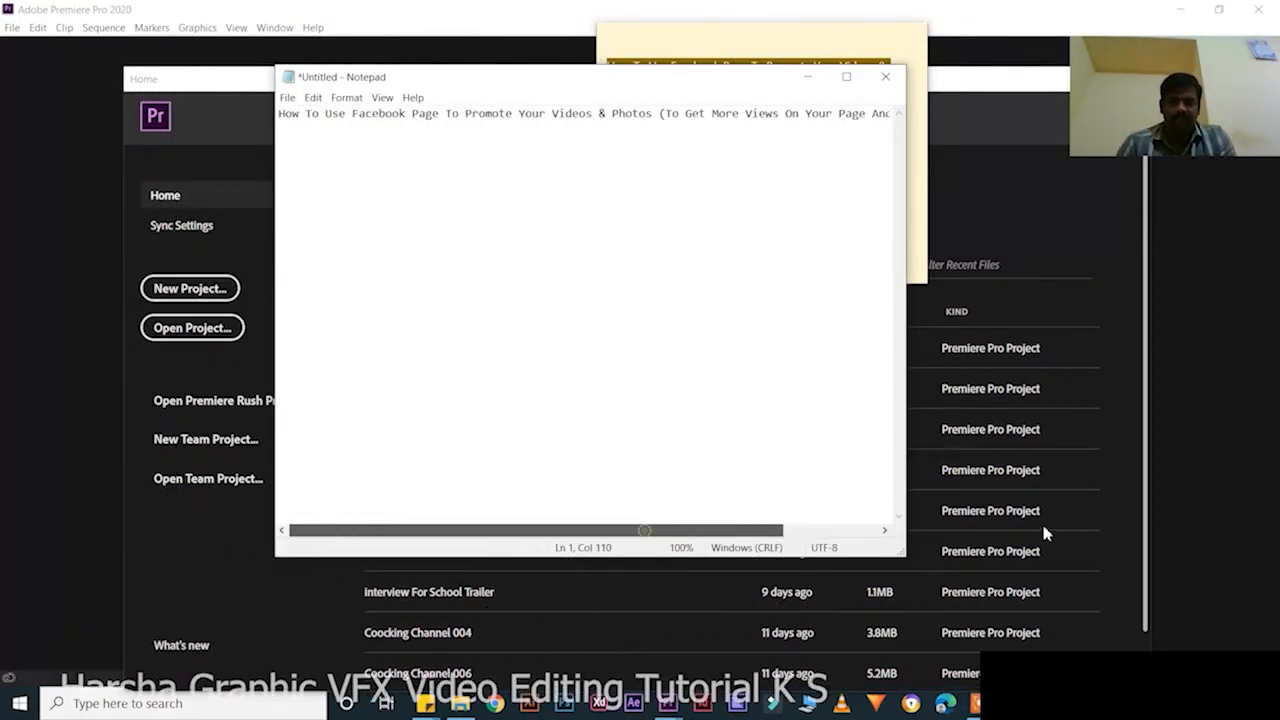
{"action": "key", "text": "Return"}
{"action": "key", "text": "Return"}
{"action": "type", "text": "CTRL+C="}
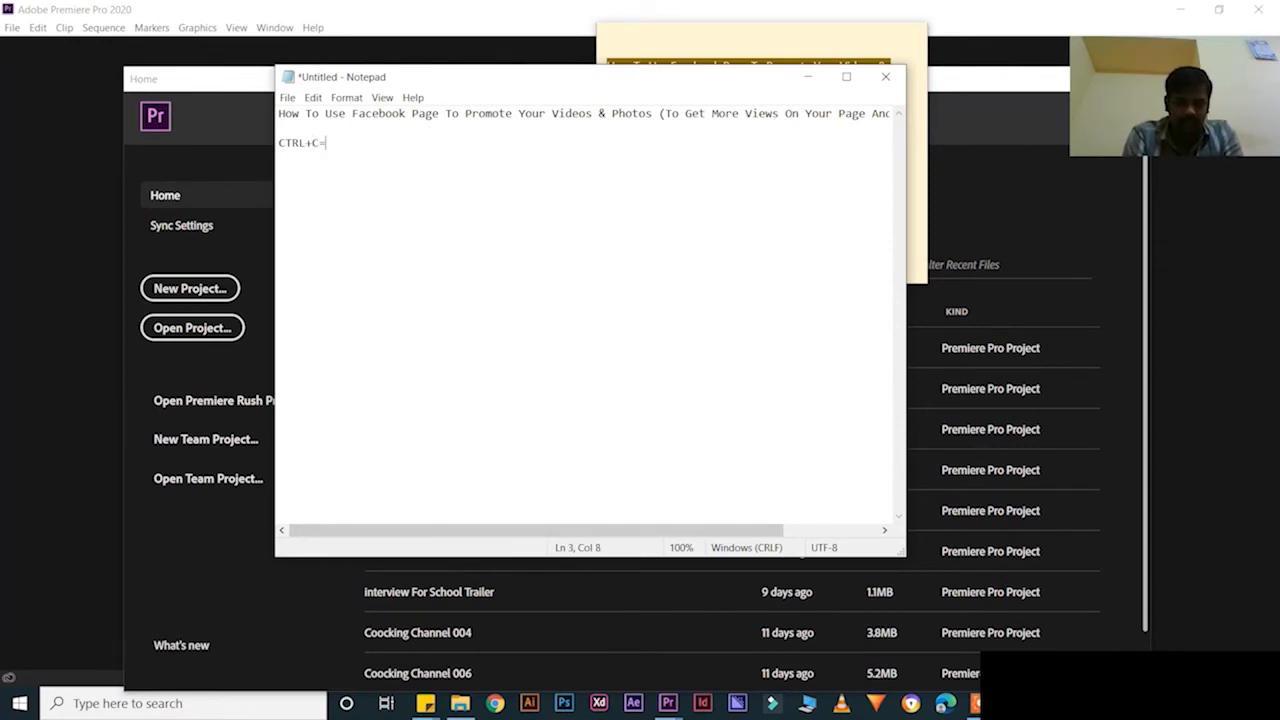
{"action": "type", "text": "(For Th"}
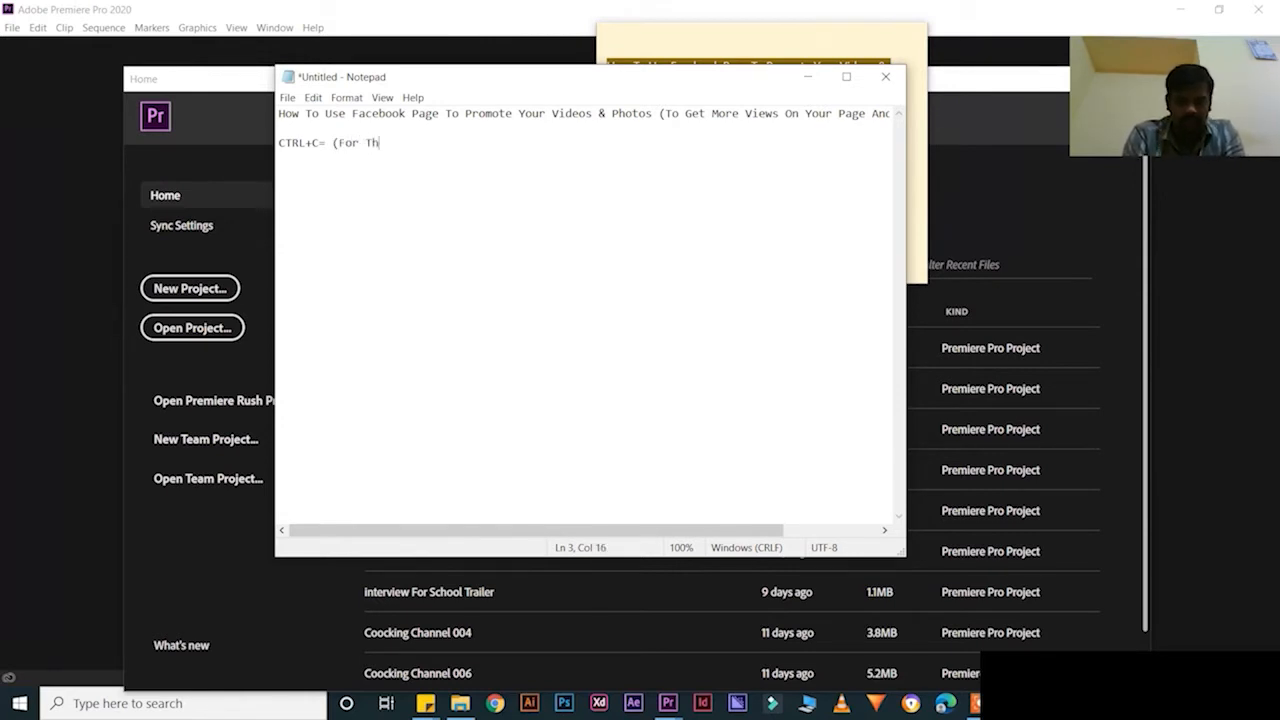
{"action": "type", "text": "e Cop"}
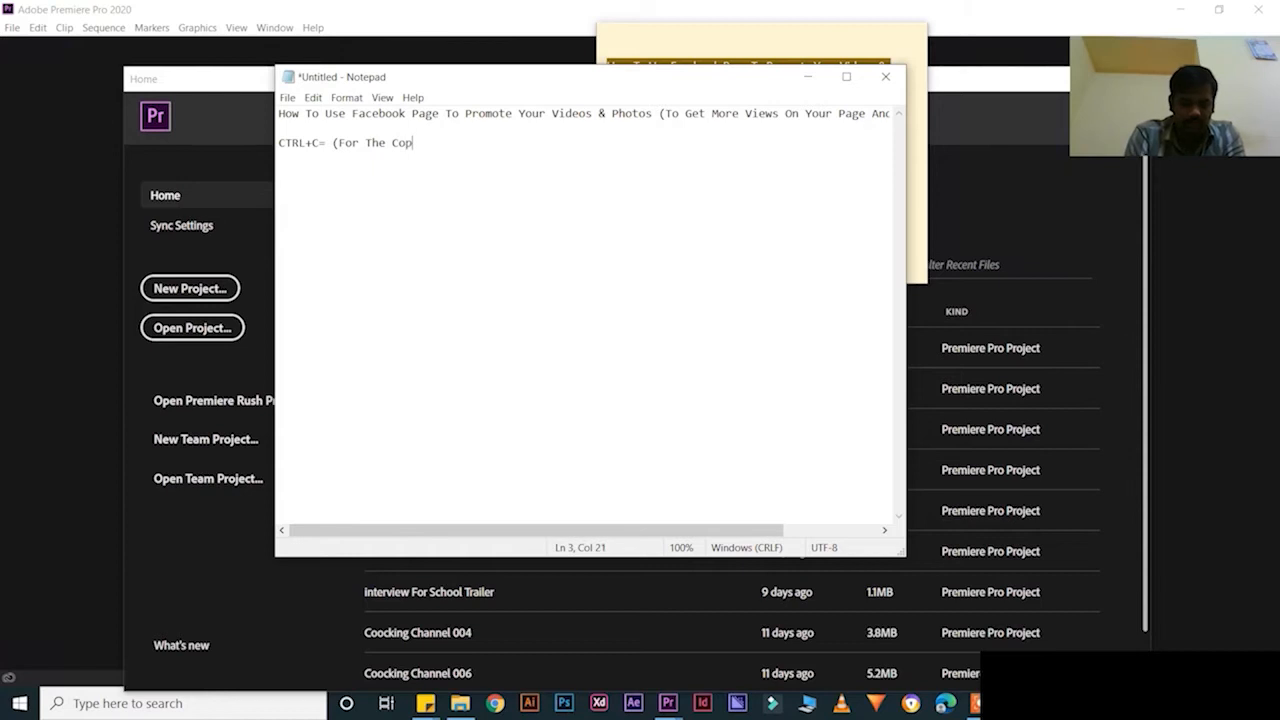
{"action": "type", "text": "y"}
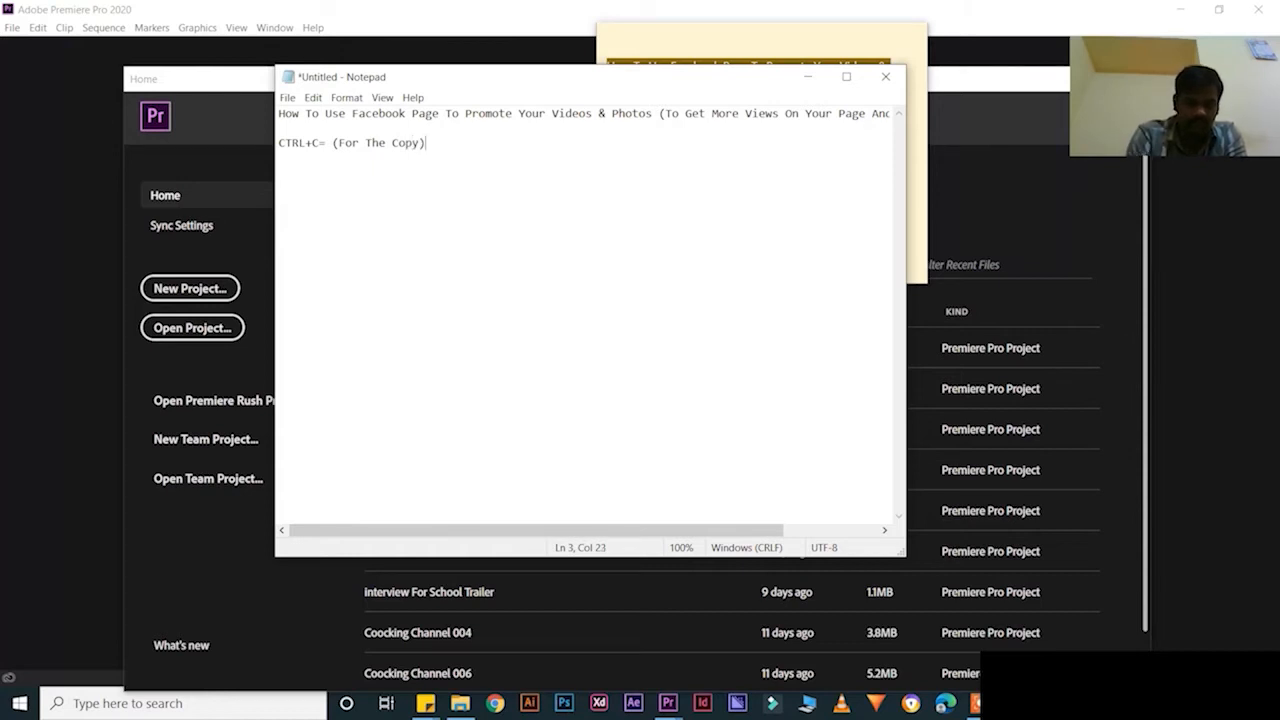
{"action": "type", "text": ")"}
{"action": "key", "text": "Return"}
{"action": "type", "text": "C"}
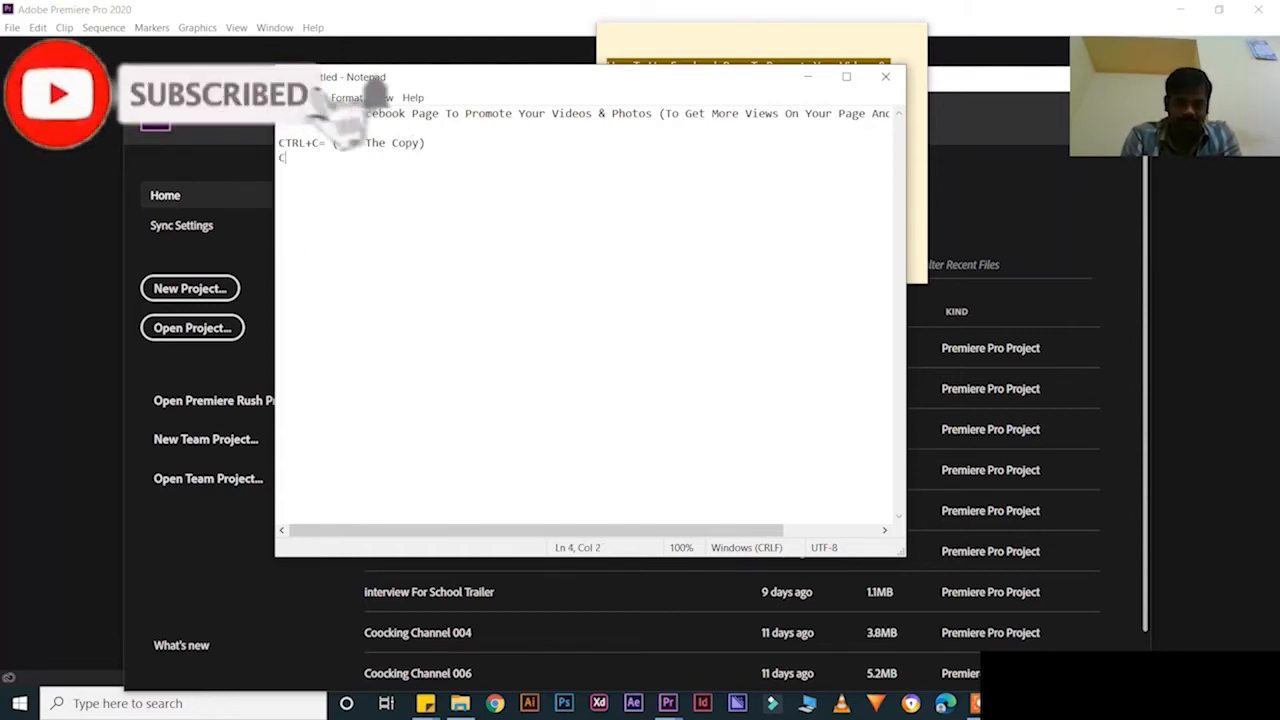
{"action": "type", "text": "TRL"}
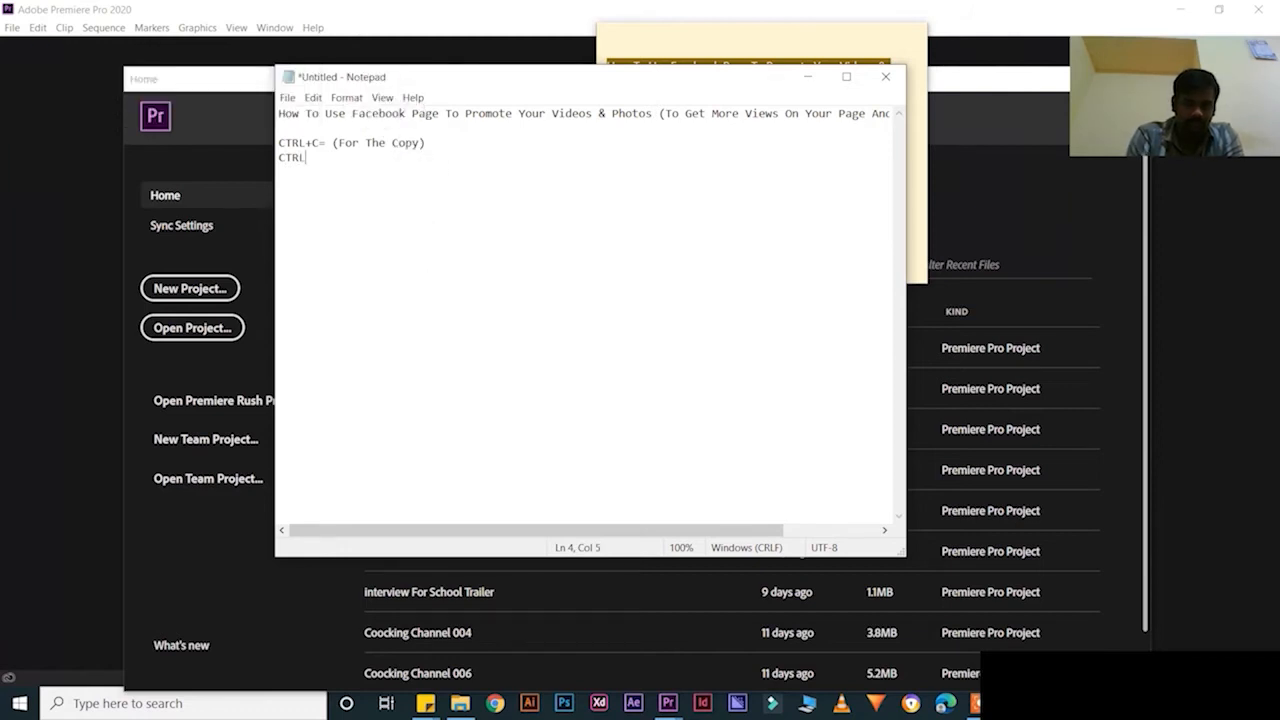
{"action": "type", "text": "+V= (For The Pa"}
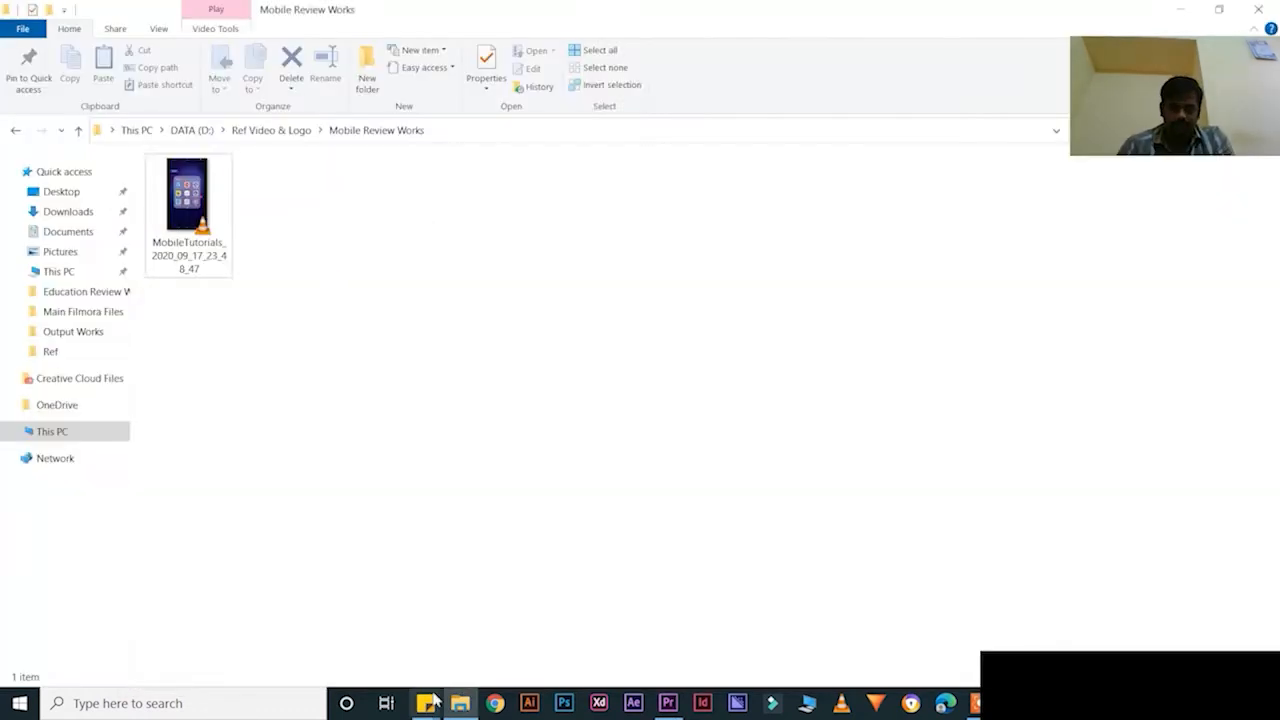
{"action": "left_click", "coordinate": [425, 703]}
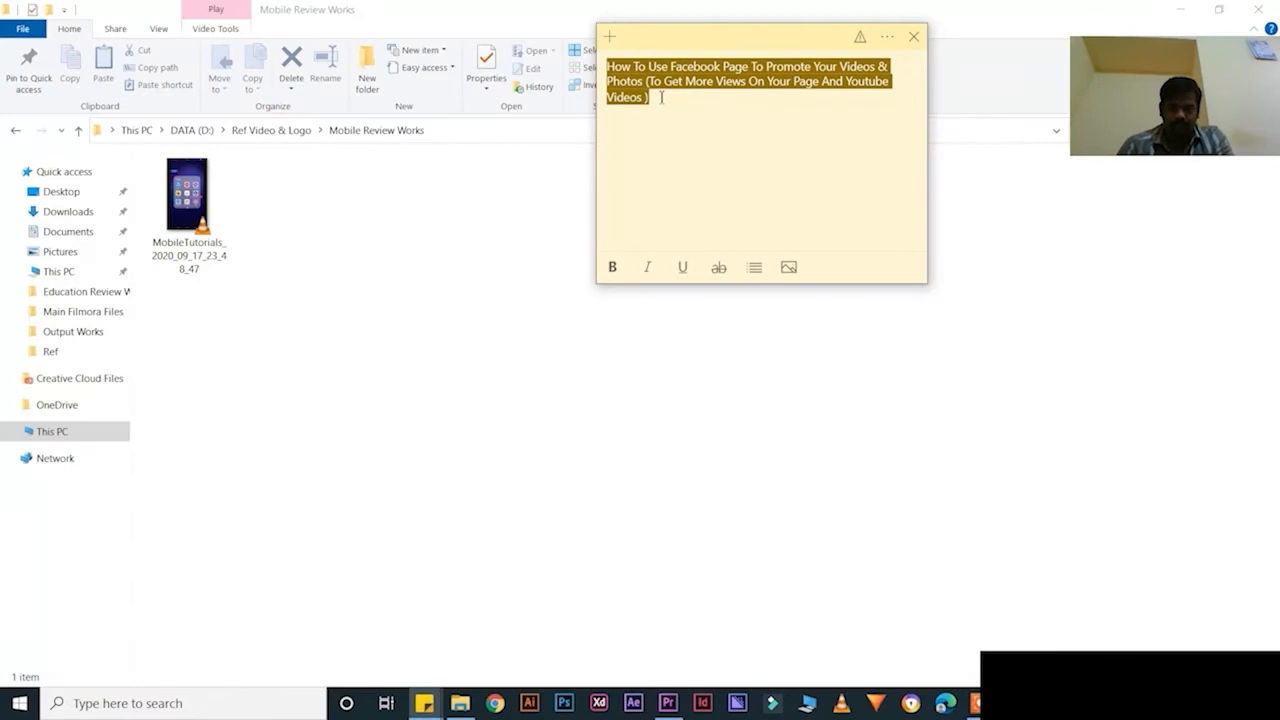
Rename the video file in the folder to the copied title
{"action": "left_click", "coordinate": [197, 218]}
{"action": "key", "text": "F2"}
{"action": "key", "text": "ctrl+v"}
{"action": "left_click", "coordinate": [285, 208]}
{"action": "left_click", "coordinate": [189, 190]}
{"action": "key", "text": "F2"}
Open the New Project setup, select 'Untitled', and add 'CTRL+A= (For The Selection)' to the notes
{"action": "left_click", "coordinate": [672, 704]}
{"action": "left_click", "coordinate": [526, 98]}
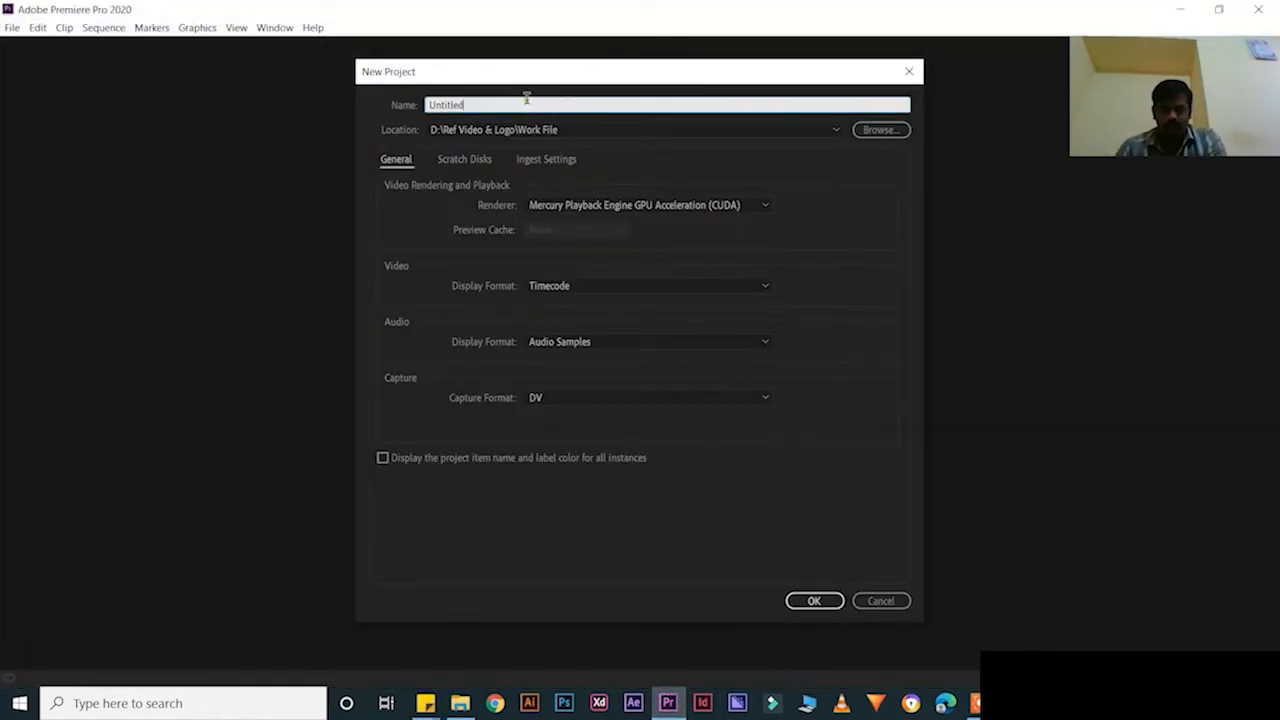
{"action": "double_click", "coordinate": [526, 98]}
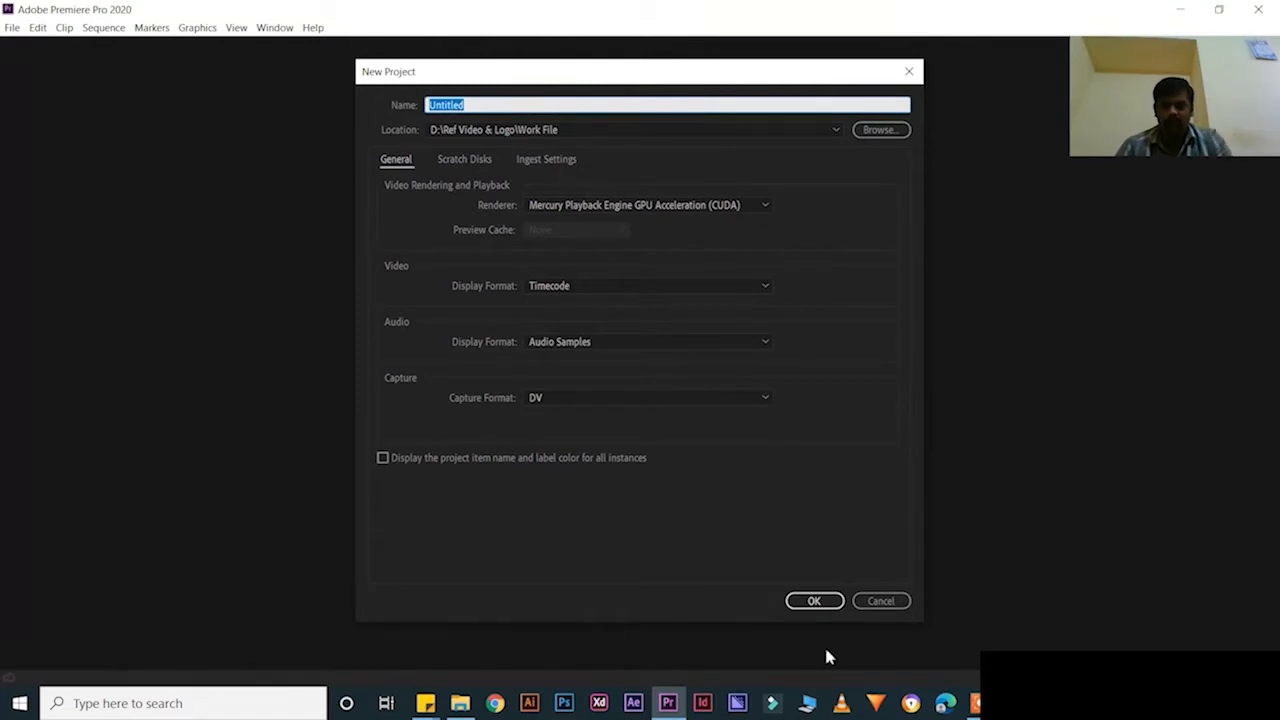
{"action": "left_click", "coordinate": [1013, 703]}
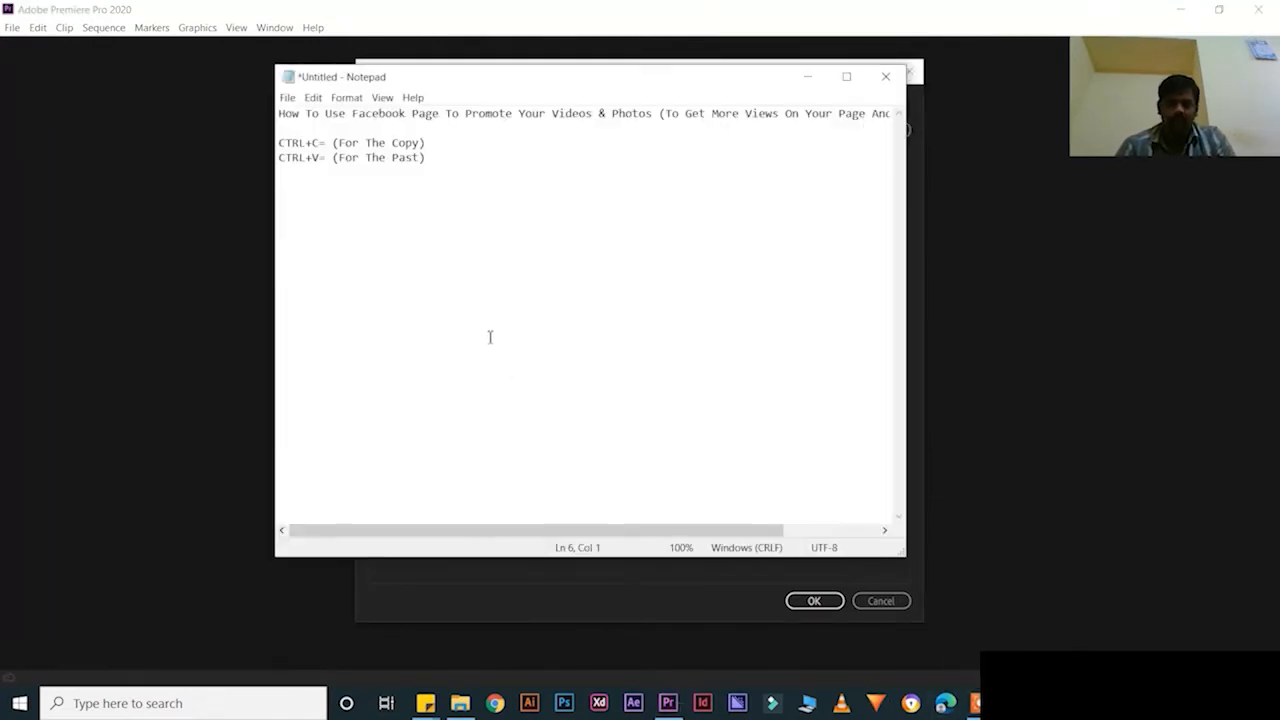
{"action": "type", "text": "CTRL+A= (For The Selection"}
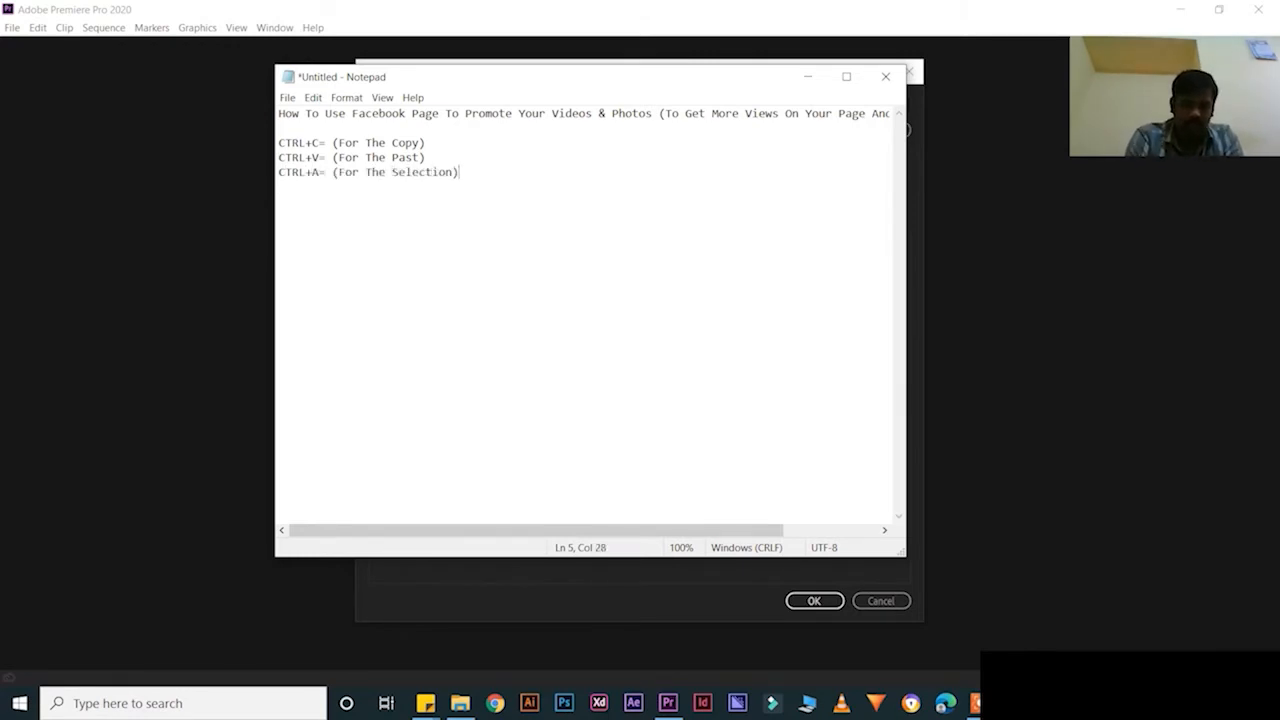
{"action": "type", "text": ")"}
{"action": "key", "text": "Return"}
Paste the sticky note's video title as the project name and create the project
{"action": "left_click", "coordinate": [962, 580]}
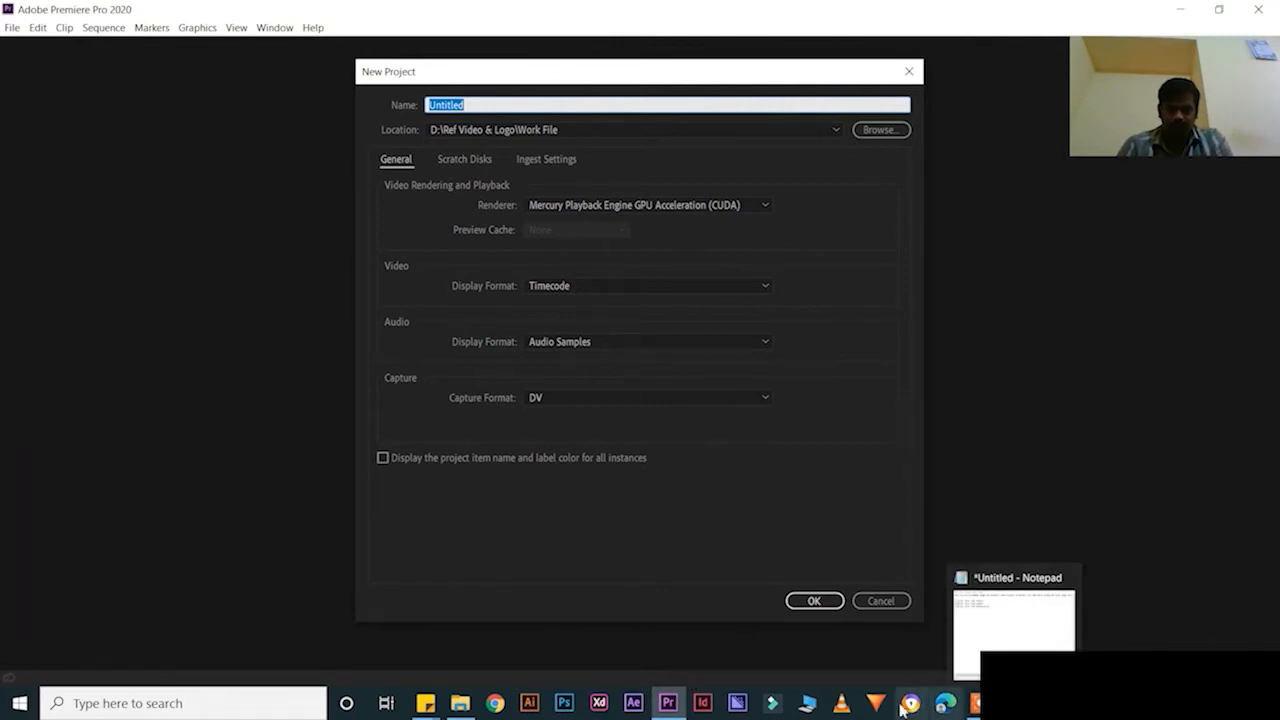
{"action": "mouse_move", "coordinate": [425, 703]}
{"action": "left_click", "coordinate": [486, 634]}
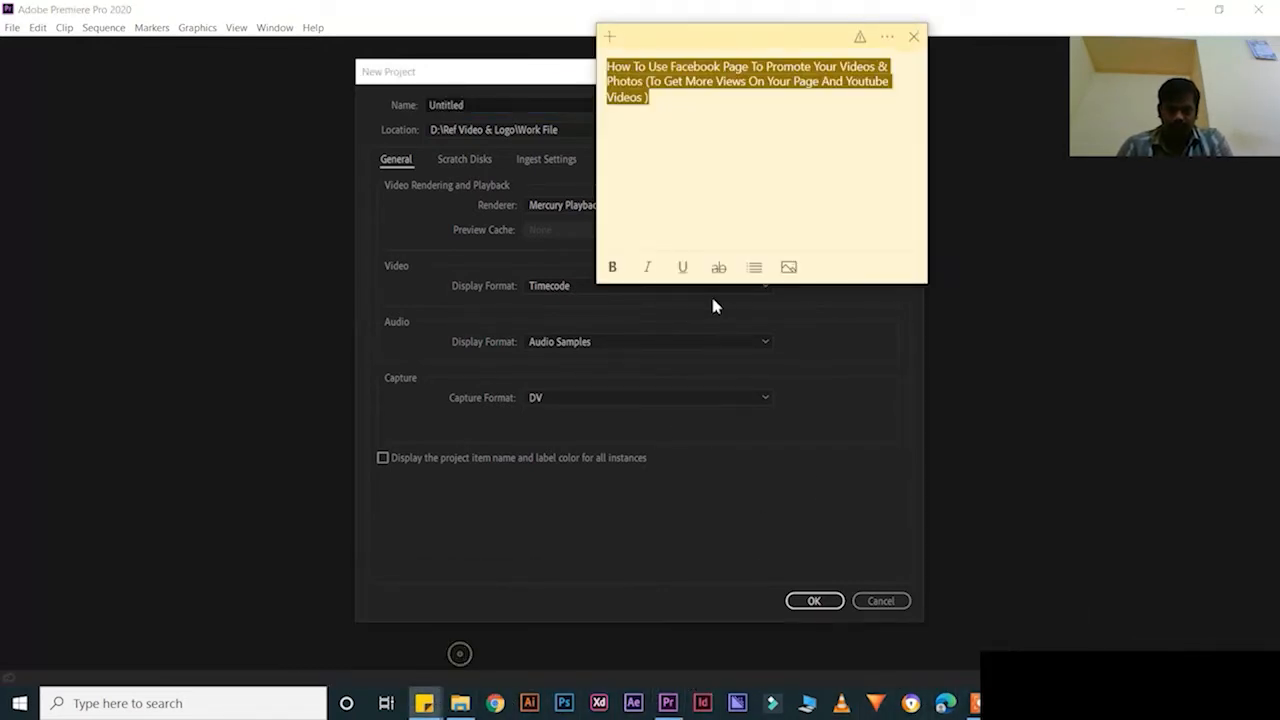
{"action": "left_click_drag", "start_coordinate": [655, 98], "coordinate": [575, 68]}
{"action": "key", "text": "ctrl+c"}
{"action": "left_click", "coordinate": [482, 101]}
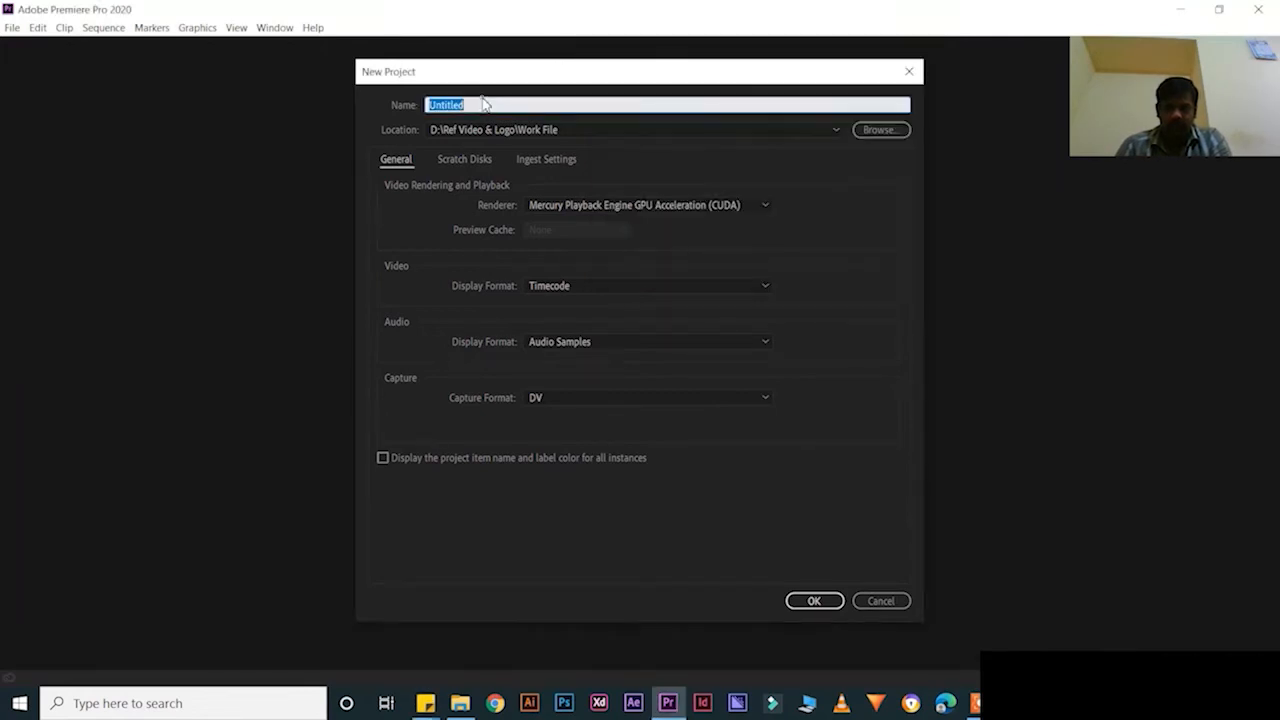
{"action": "key", "text": "ctrl+v"}
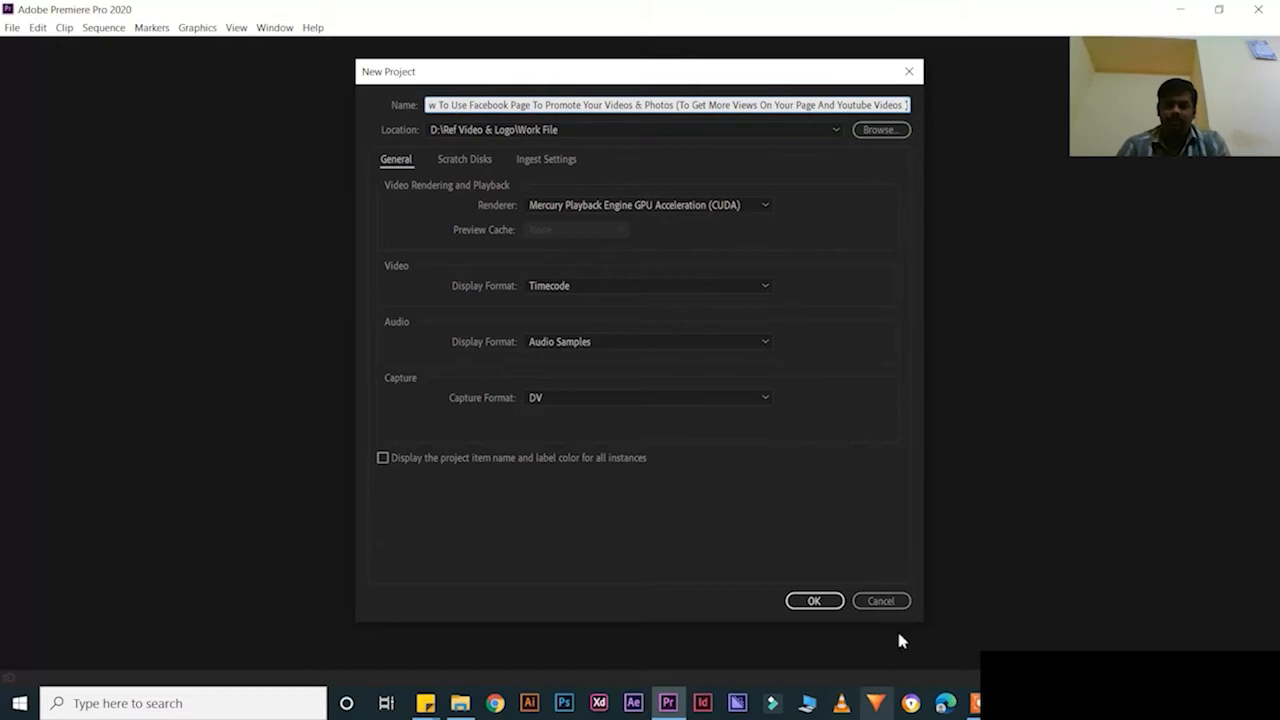
{"action": "left_click", "coordinate": [814, 601]}
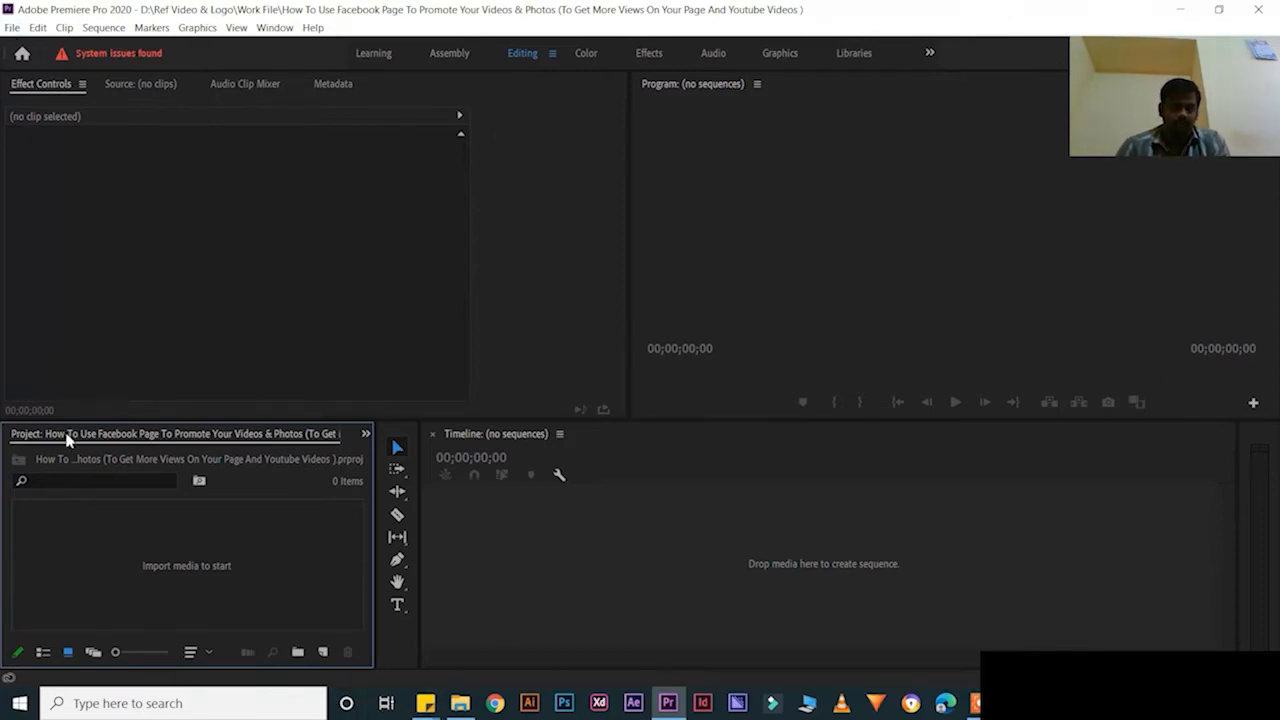
Dock the Project bin top-left, show the Effects folders, and switch to the Color workspace
{"action": "left_click_drag", "start_coordinate": [63, 437], "coordinate": [45, 80]}
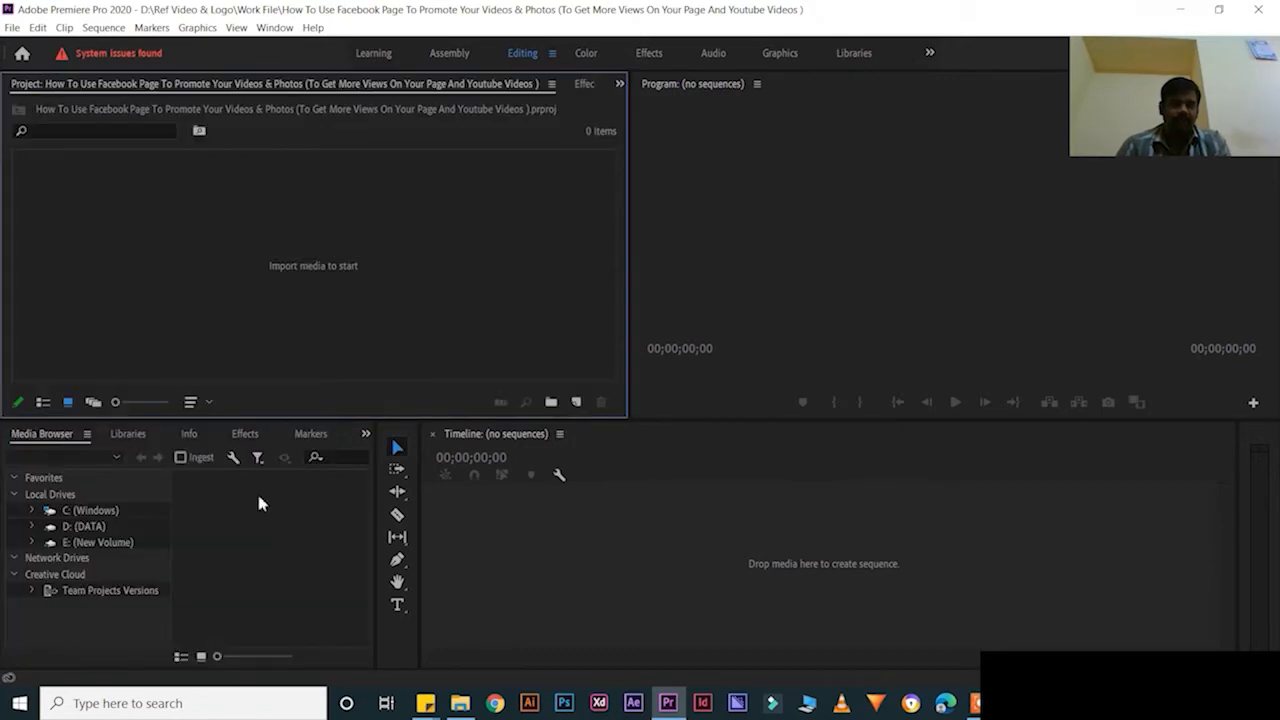
{"action": "left_click", "coordinate": [243, 433]}
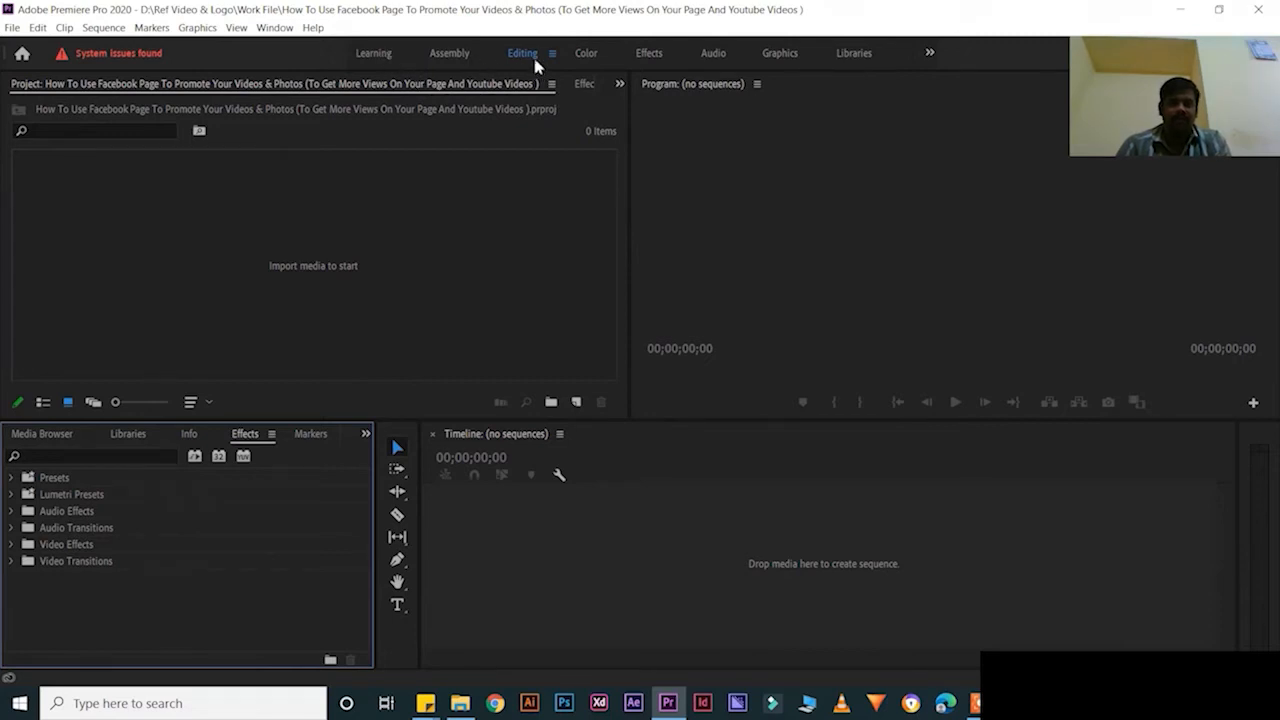
{"action": "left_click", "coordinate": [586, 54]}
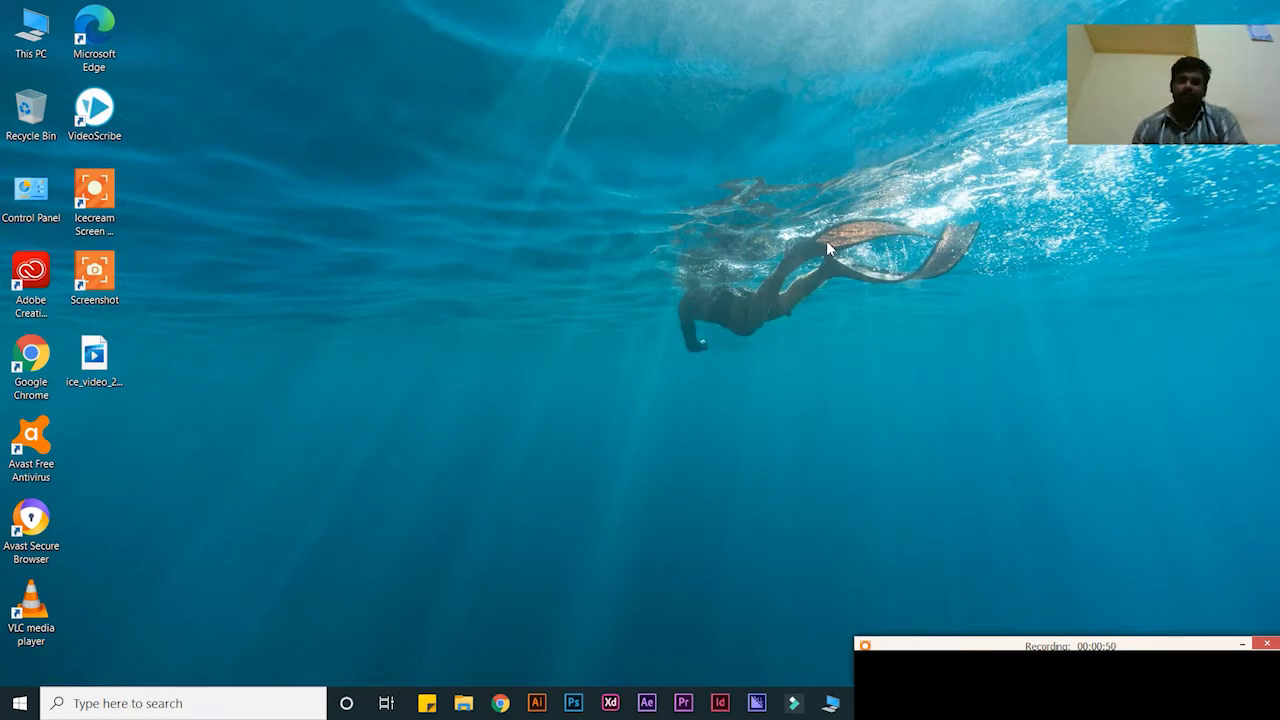
Relaunch Premiere and create the project 'How To Remove Your Background Noice in Adobe Premier Pro CC 2019'
{"action": "left_click", "coordinate": [696, 706]}
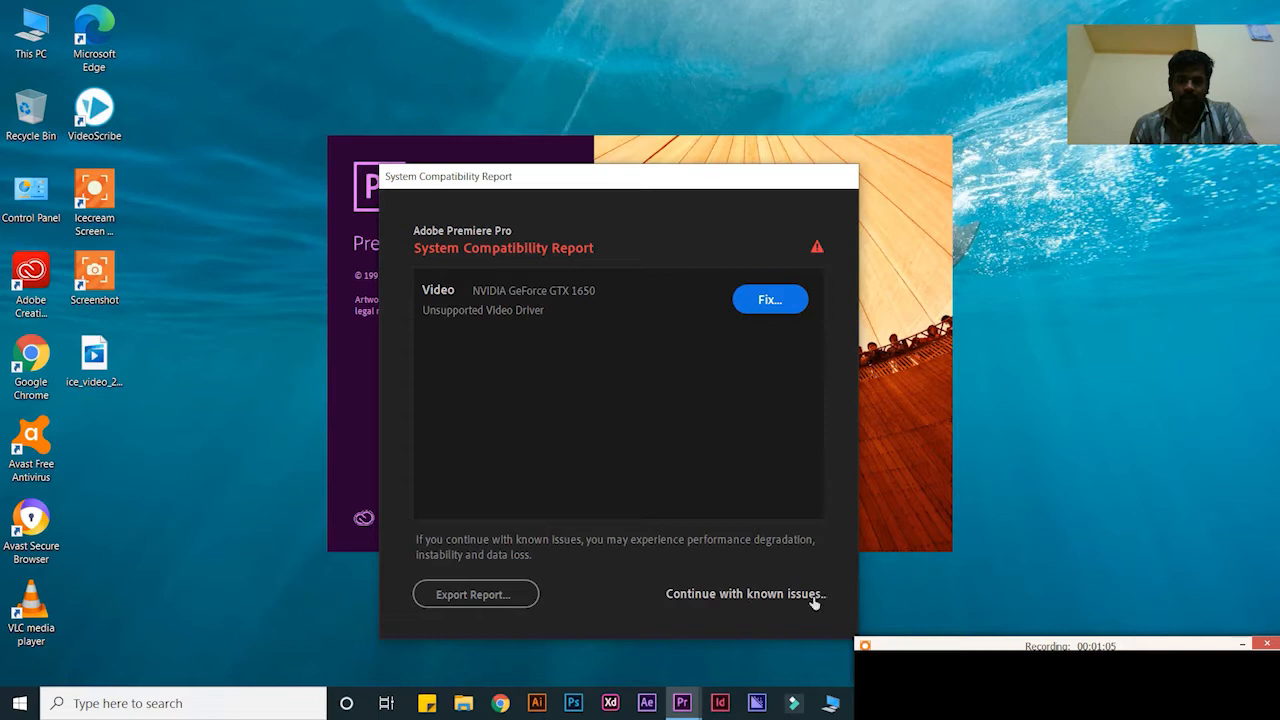
{"action": "left_click", "coordinate": [751, 594]}
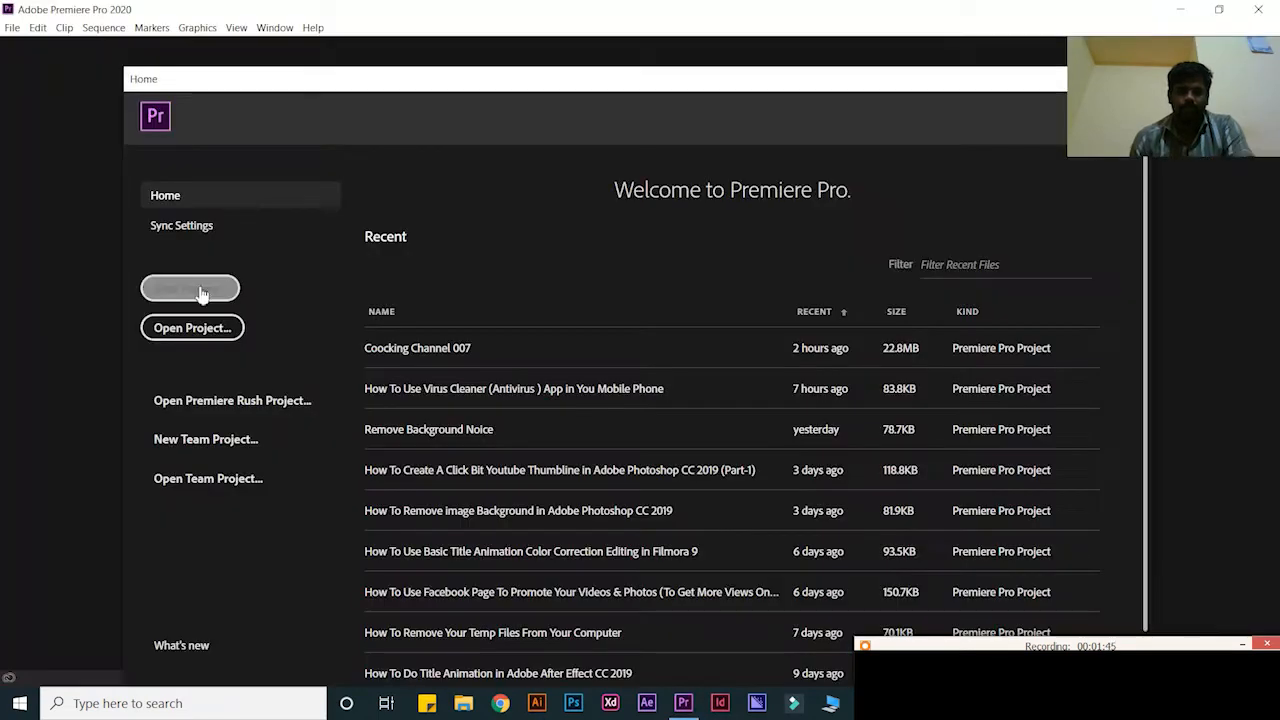
{"action": "left_click", "coordinate": [190, 292]}
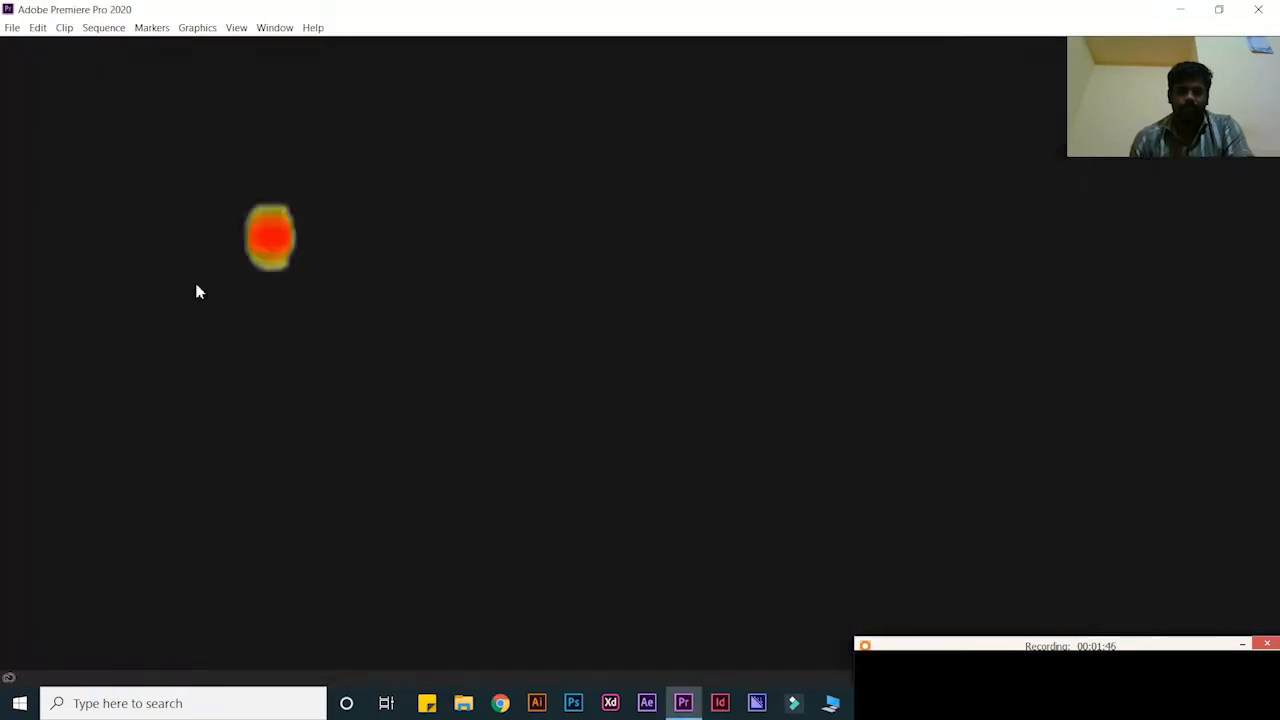
{"action": "type", "text": "How to Remove "}
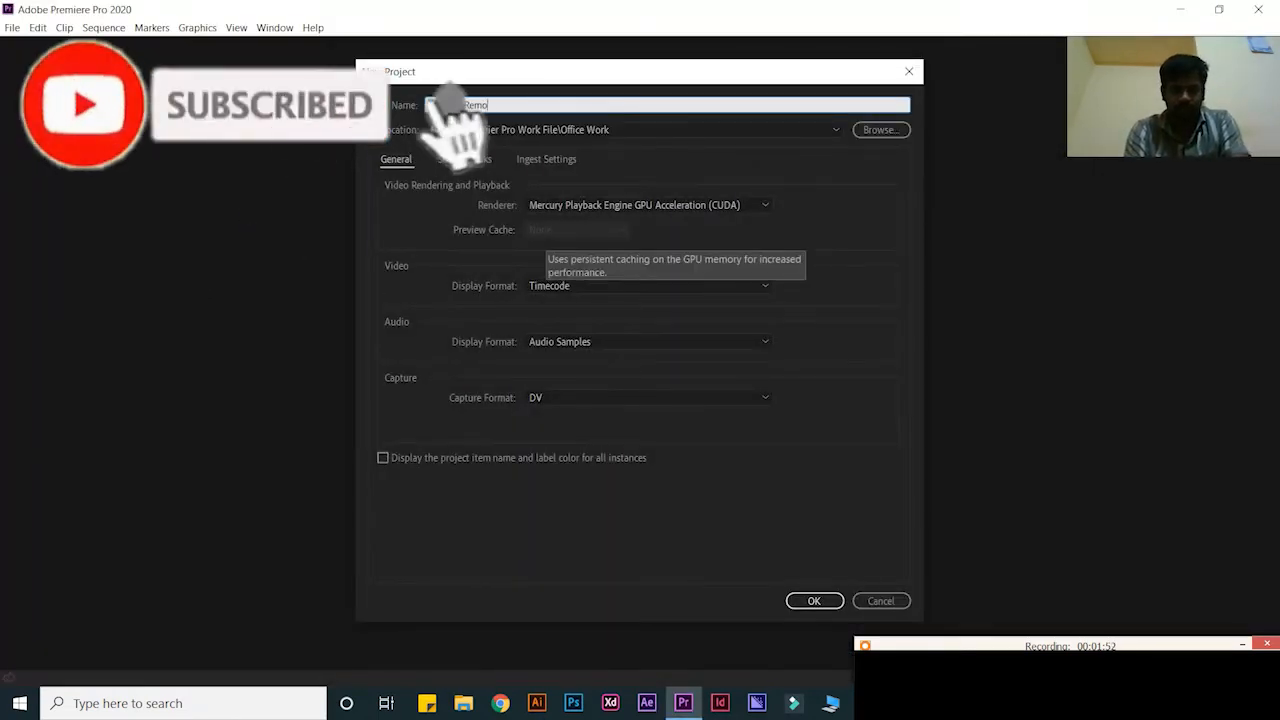
{"action": "type", "text": "Your Background Noice in Adobe Premier Pro CC 2019"}
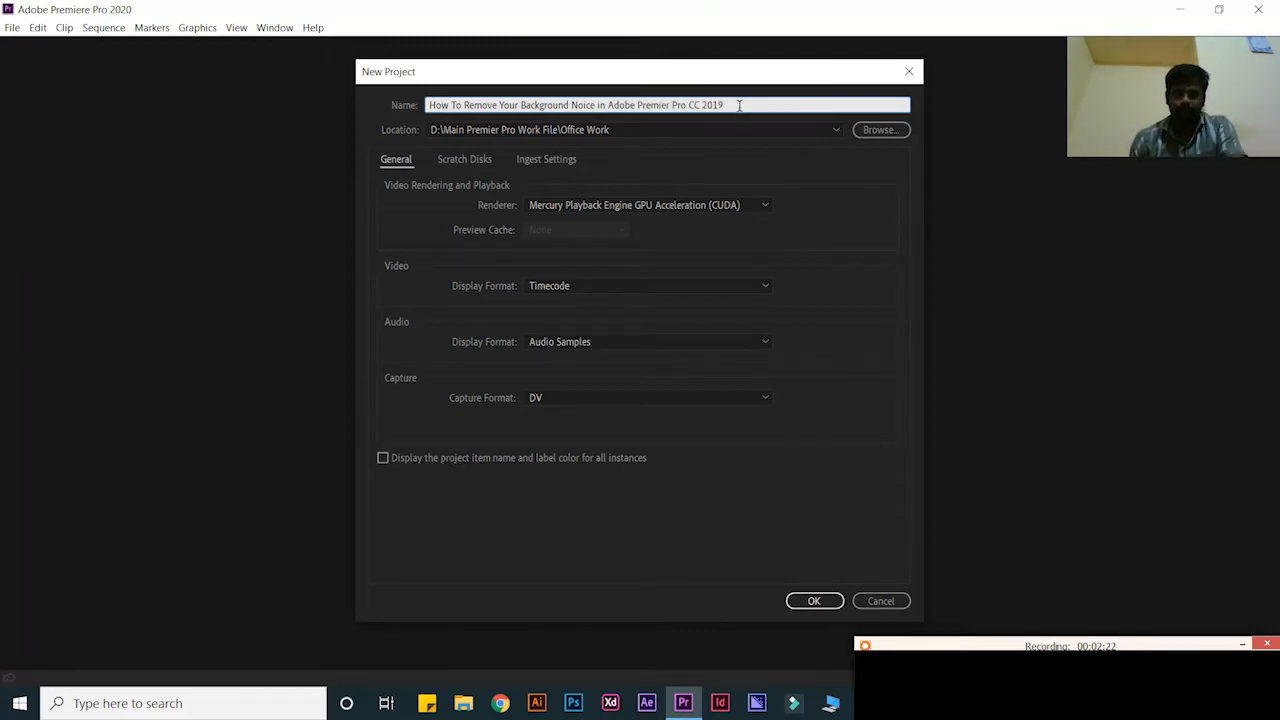
{"action": "left_click_drag", "start_coordinate": [738, 104], "coordinate": [404, 90]}
{"action": "left_click", "coordinate": [814, 601]}
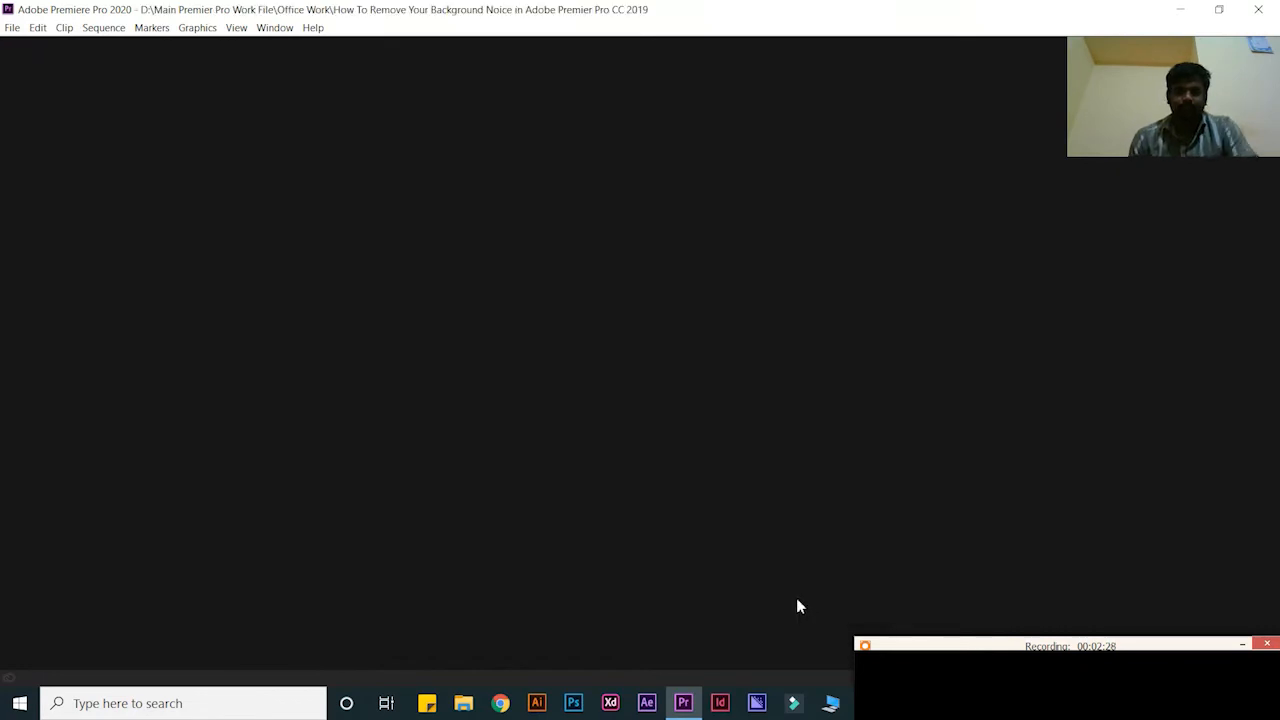
Browse the Effect Controls, Audio Clip Mixer, Project and Effects panels, then show This PC in File Explorer
{"action": "left_click", "coordinate": [427, 705]}
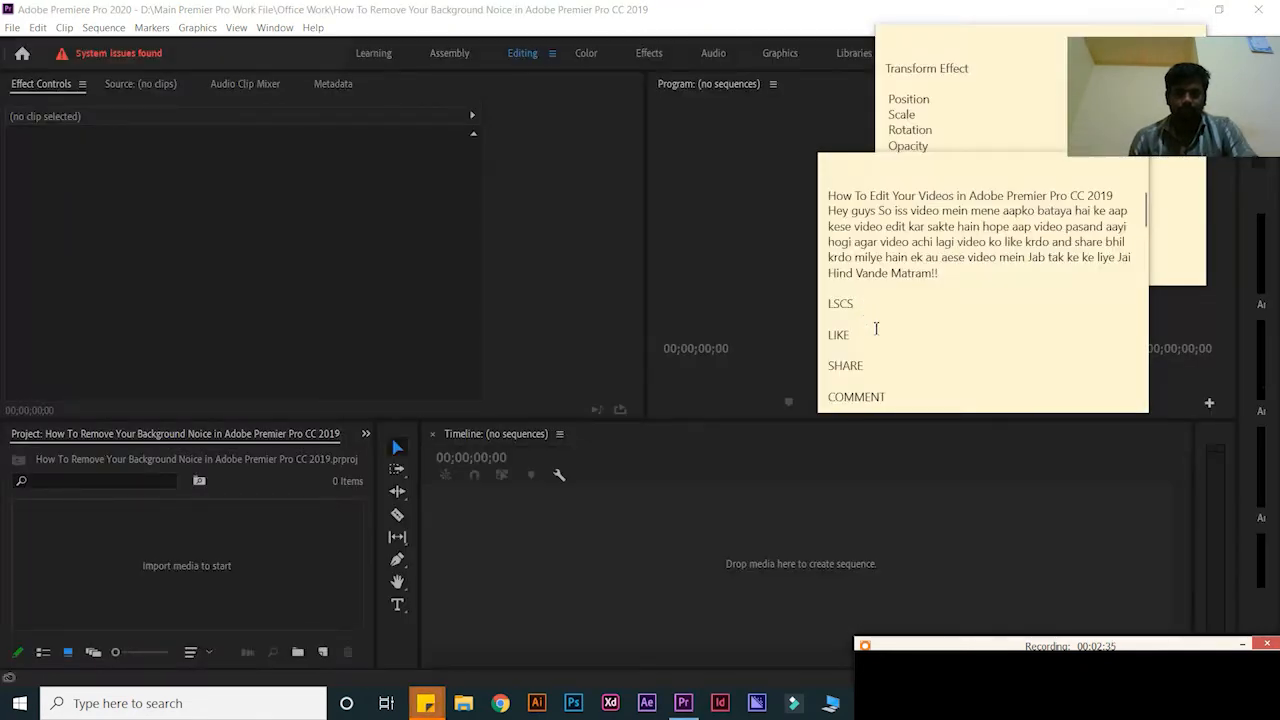
{"action": "left_click", "coordinate": [298, 111]}
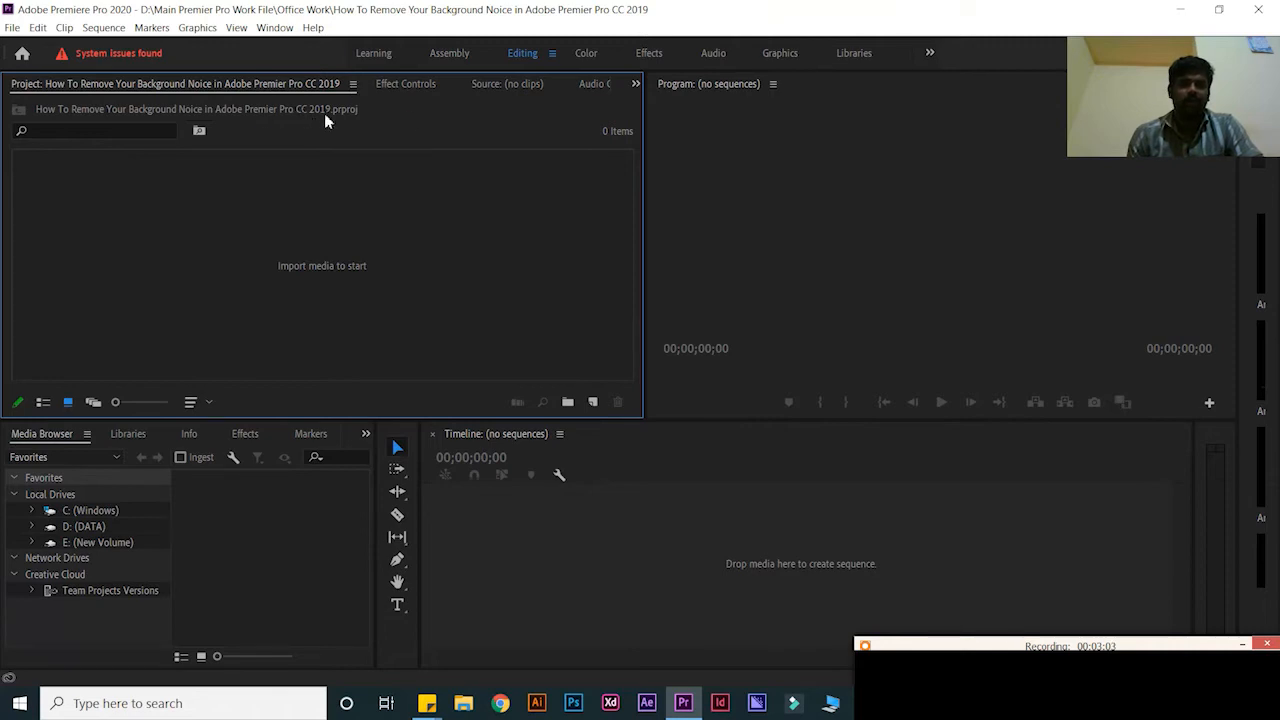
{"action": "left_click", "coordinate": [406, 86]}
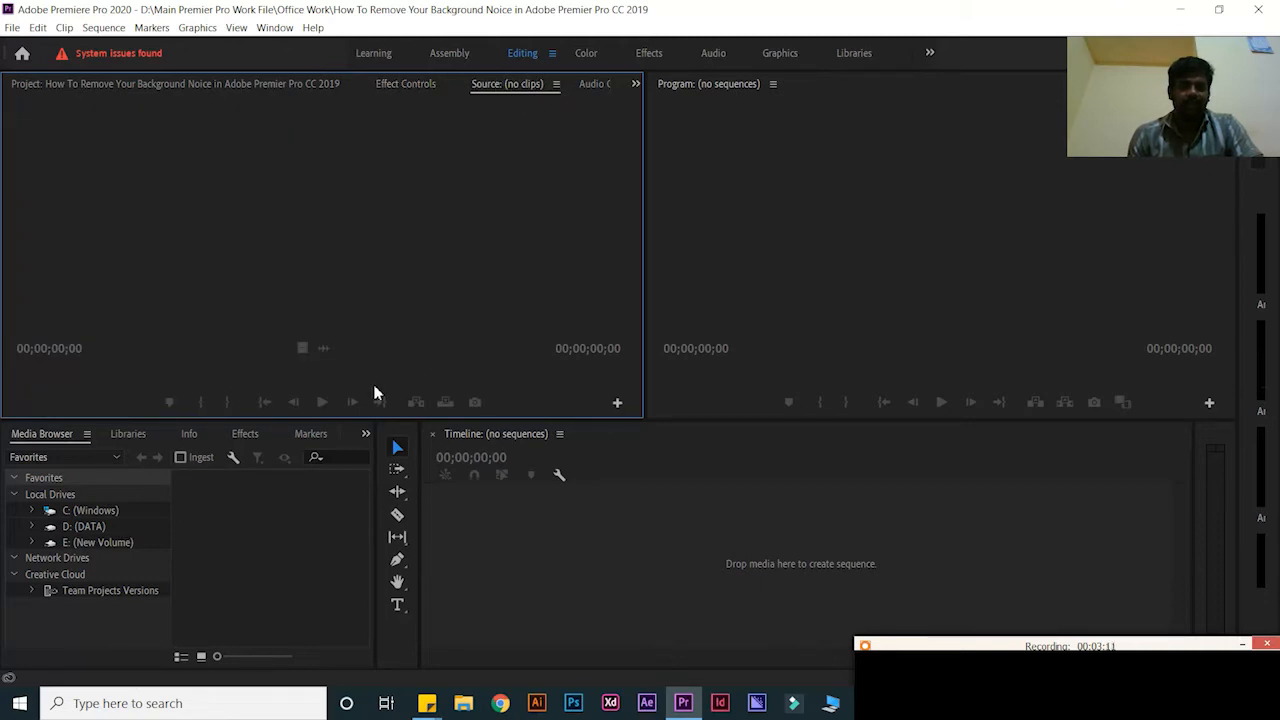
{"action": "left_click", "coordinate": [590, 84]}
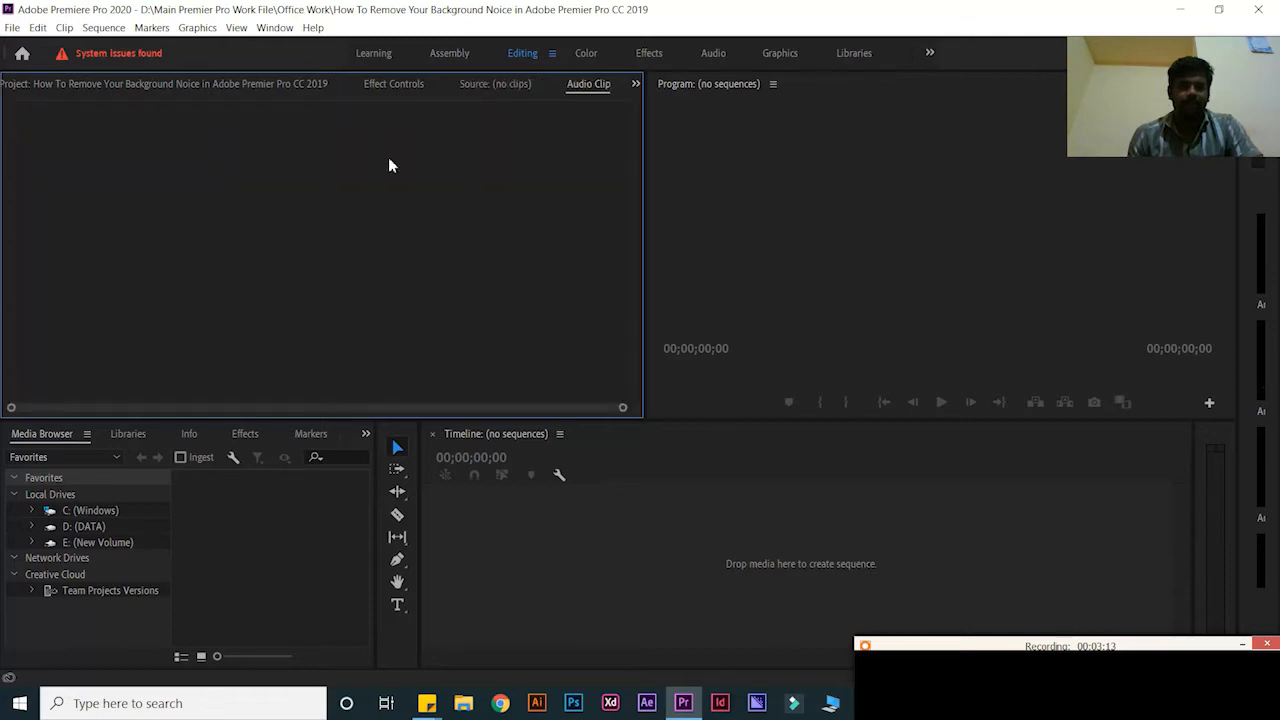
{"action": "left_click", "coordinate": [266, 86]}
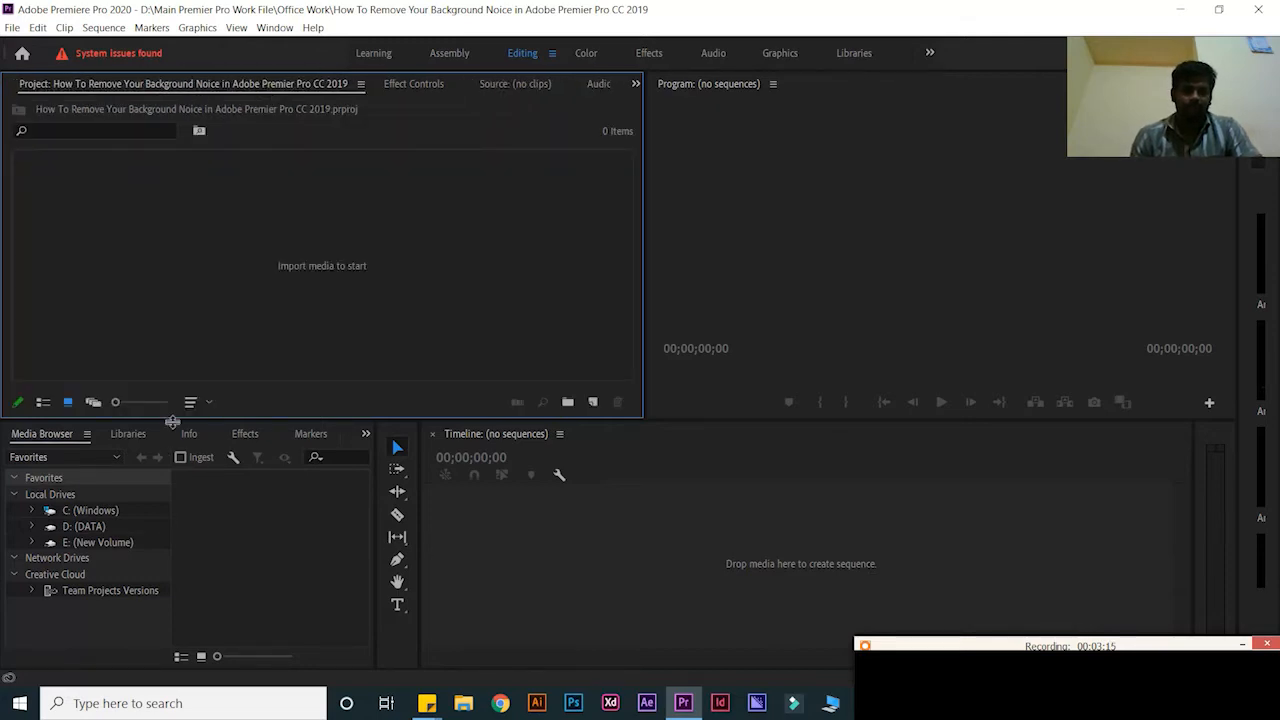
{"action": "left_click", "coordinate": [246, 436]}
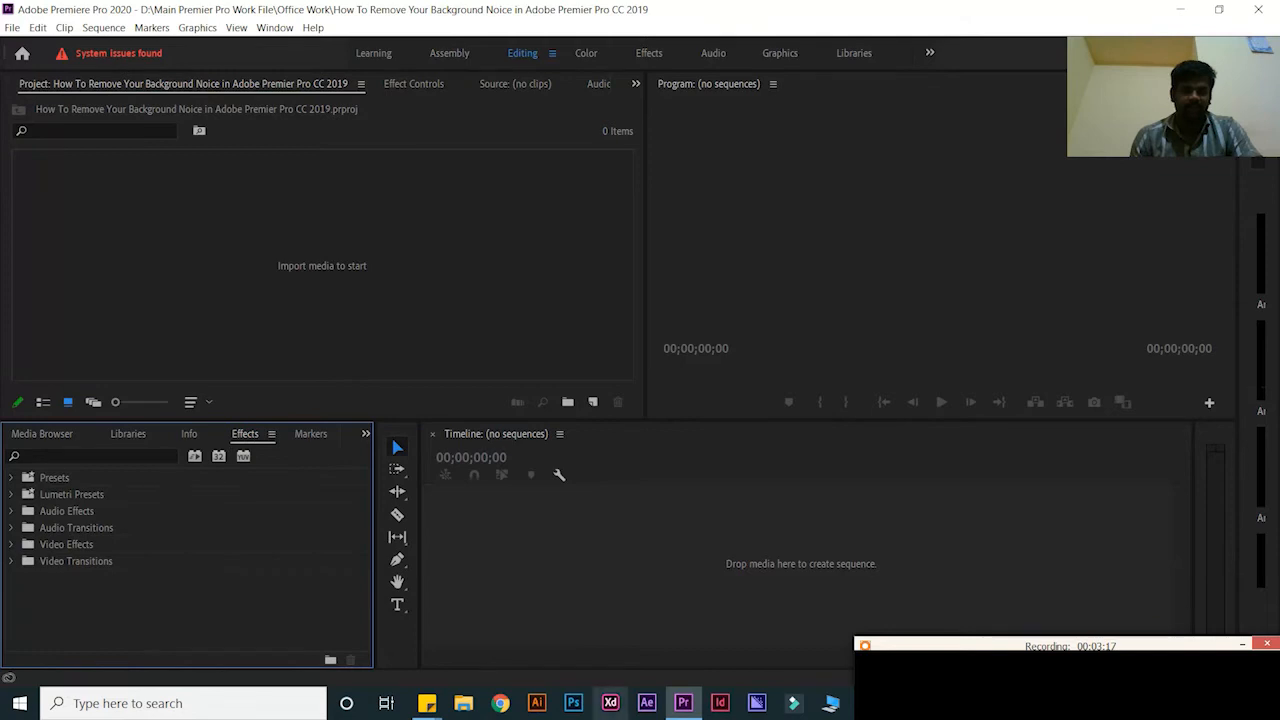
{"action": "left_click", "coordinate": [463, 703]}
{"action": "left_click", "coordinate": [55, 431]}
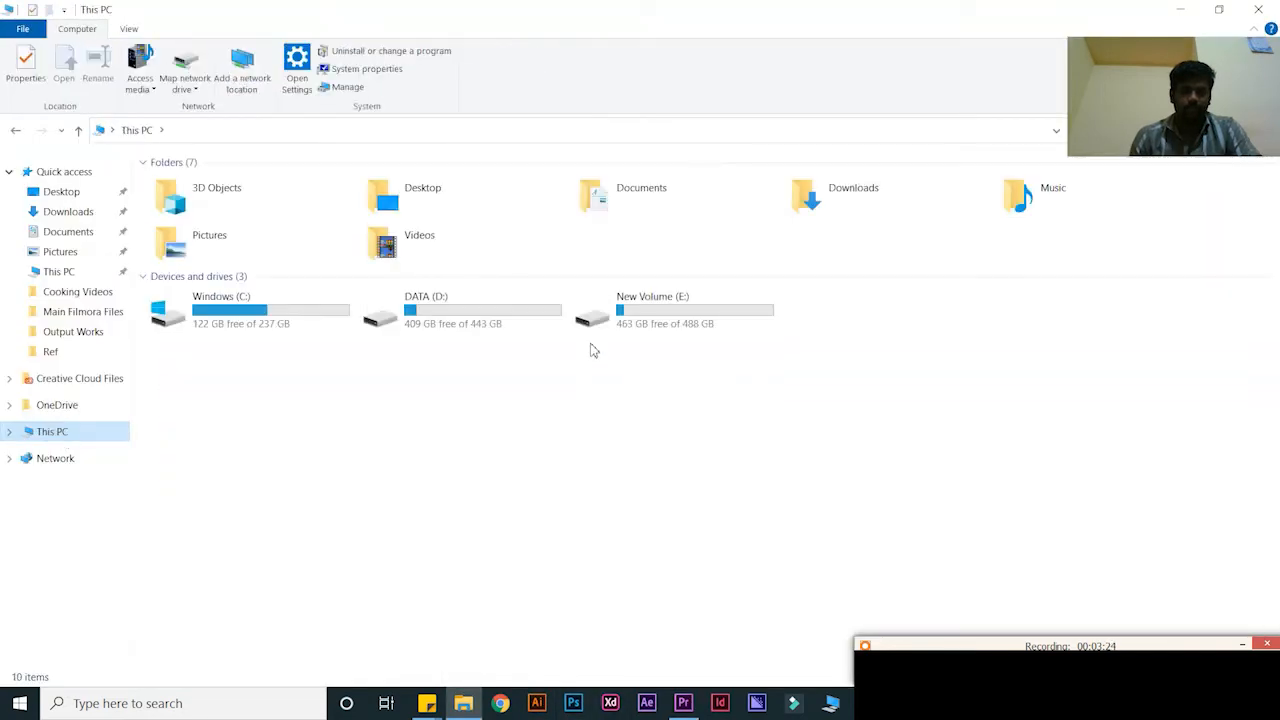
Open DATA (D:) and play 'How To Edit Your Videos in Adobe Premier Pro CC 2019 002.mp4'
{"action": "double_click", "coordinate": [474, 323]}
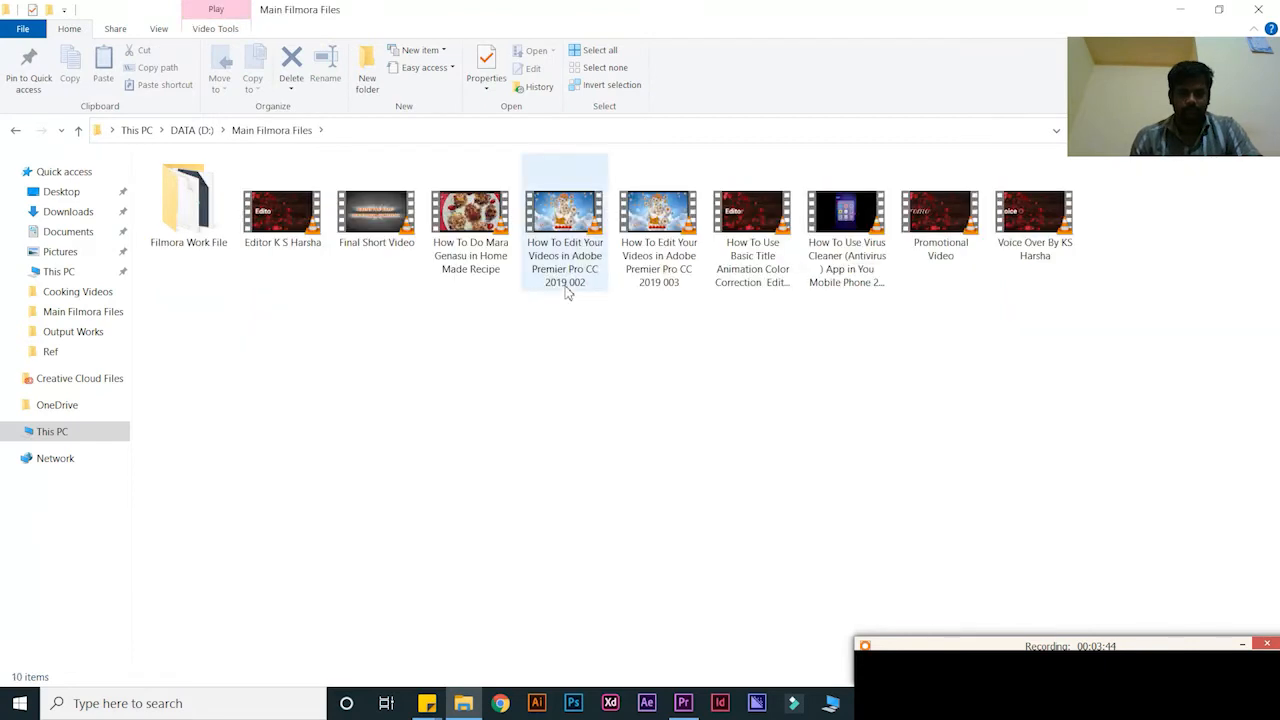
{"action": "double_click", "coordinate": [566, 285]}
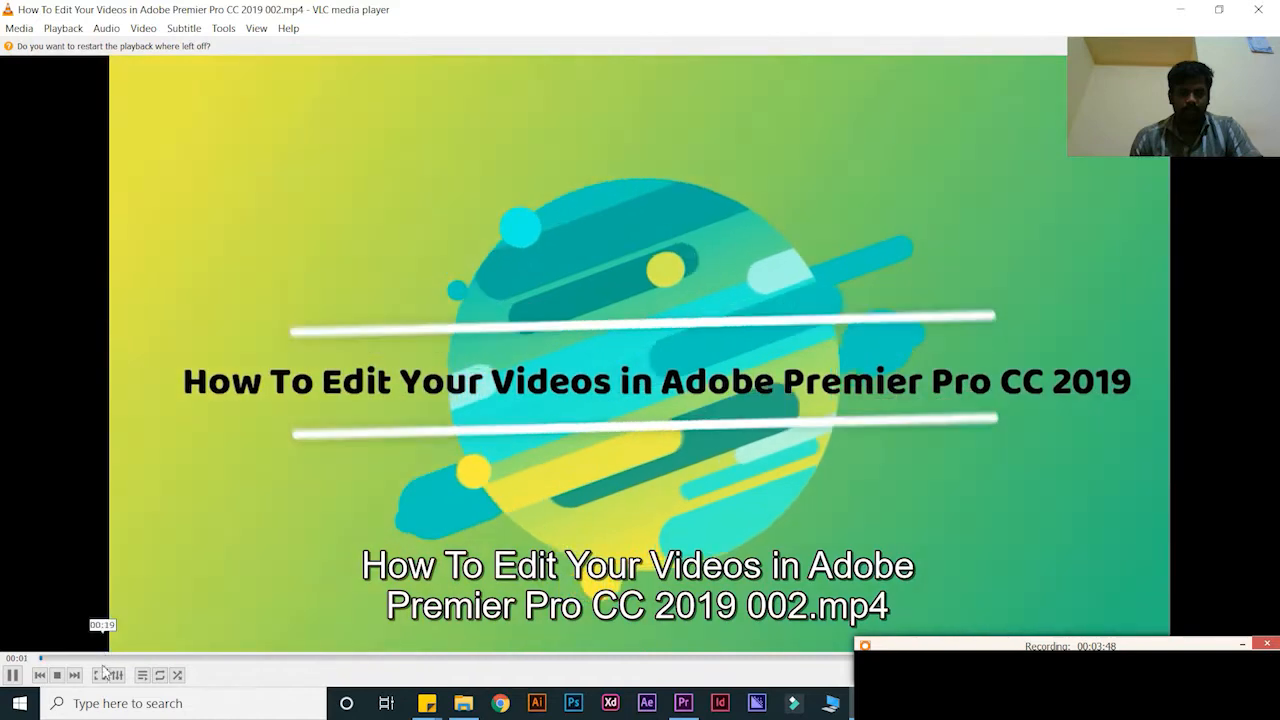
Scrub VLC to the tutorial's New Project step, then drag the 002 video into the Premiere project
{"action": "left_click_drag", "start_coordinate": [951, 644], "coordinate": [946, 615]}
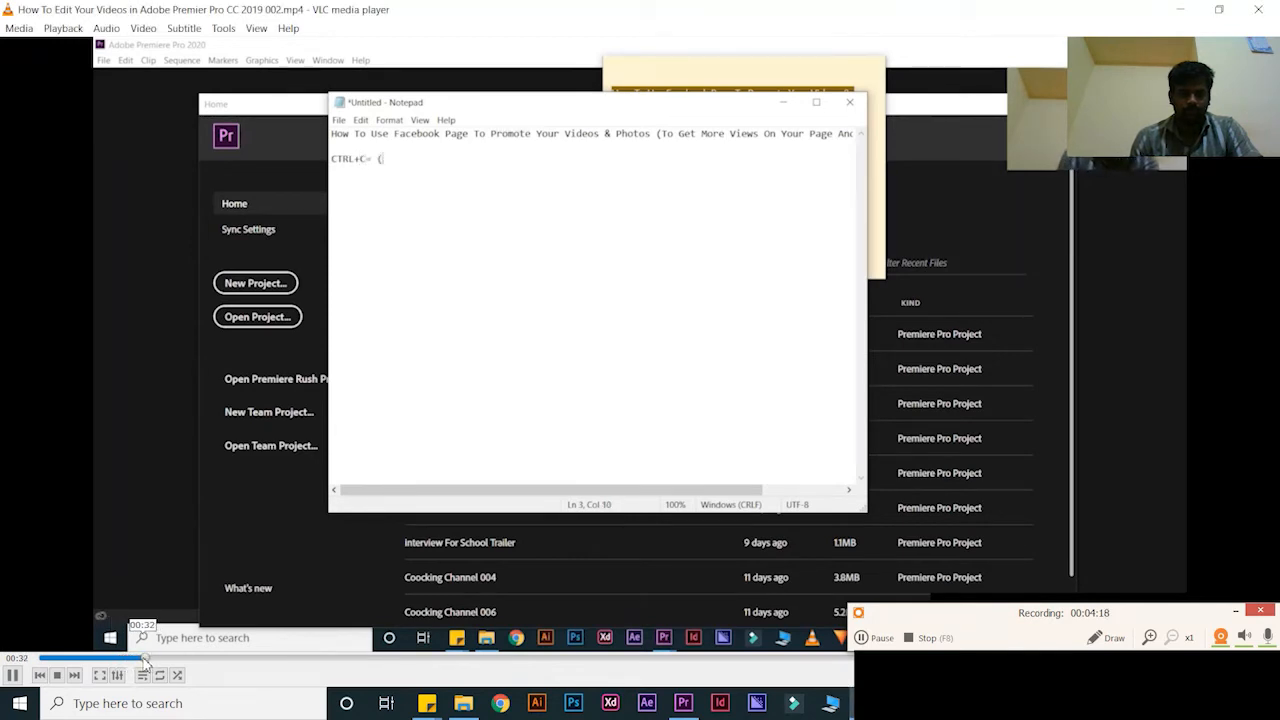
{"action": "left_click", "coordinate": [180, 659]}
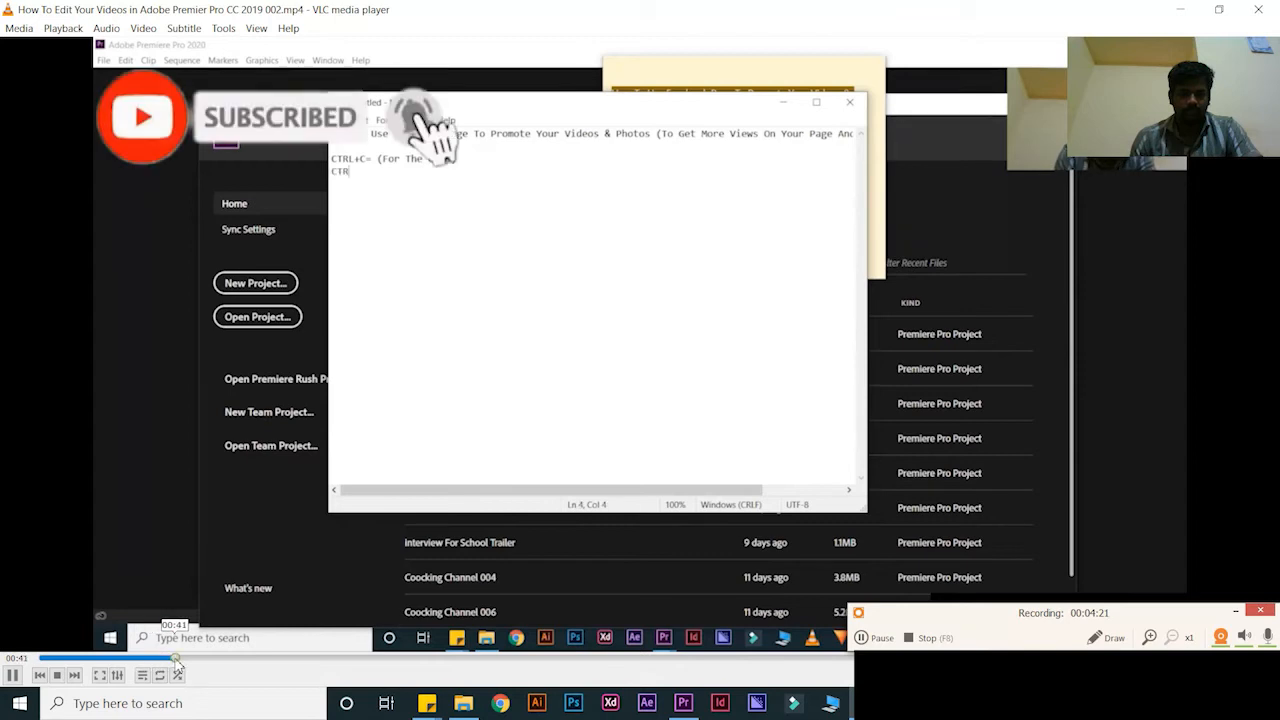
{"action": "left_click", "coordinate": [190, 659]}
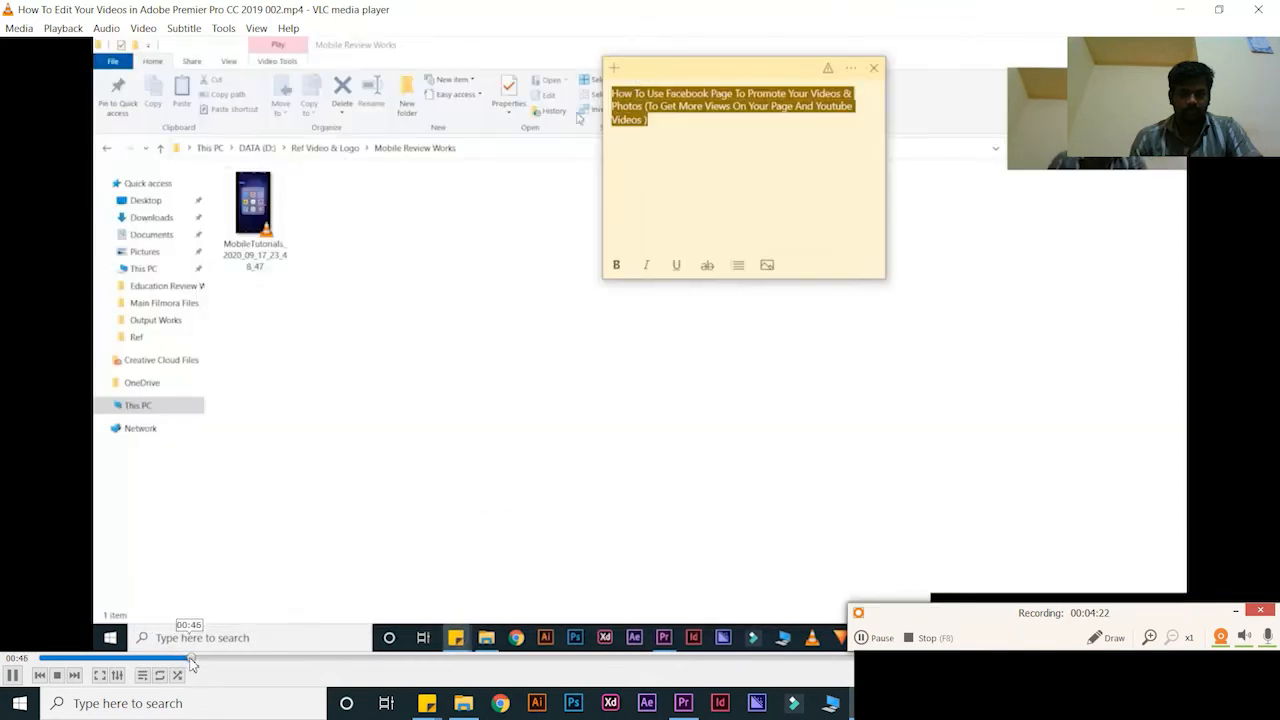
{"action": "left_click", "coordinate": [213, 659]}
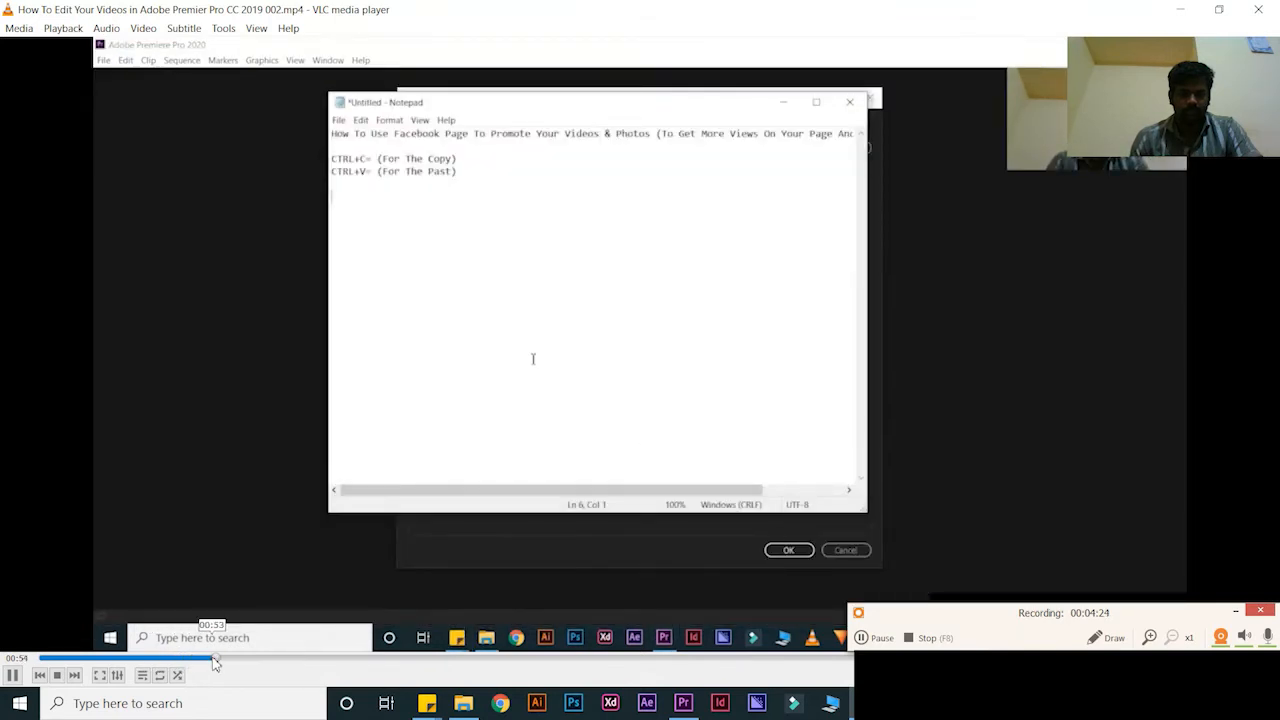
{"action": "left_click", "coordinate": [207, 659]}
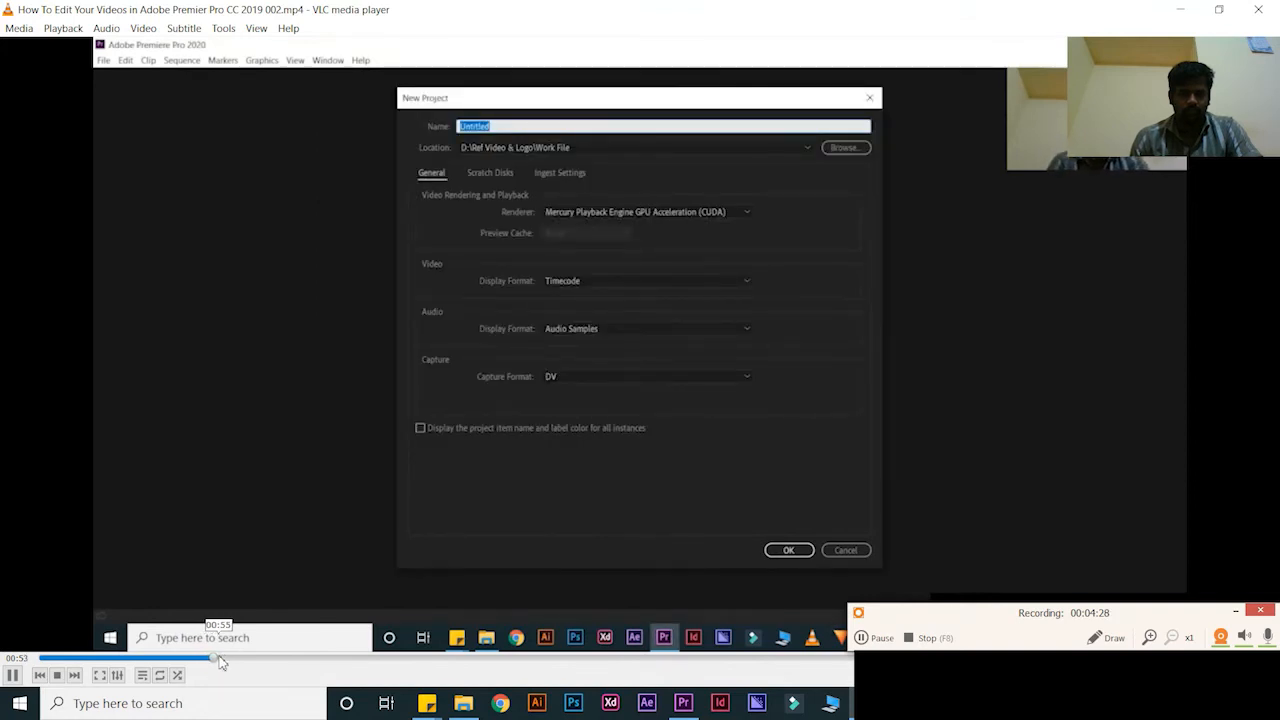
{"action": "left_click", "coordinate": [14, 676]}
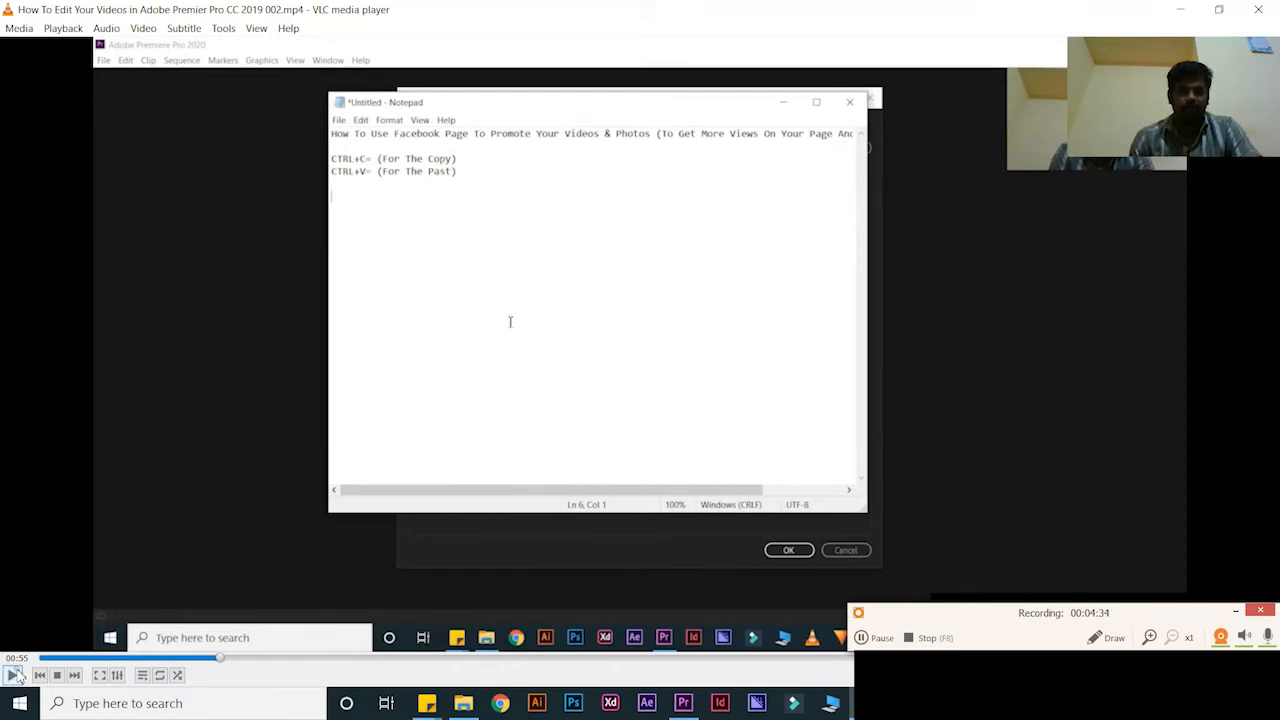
{"action": "left_click", "coordinate": [176, 657]}
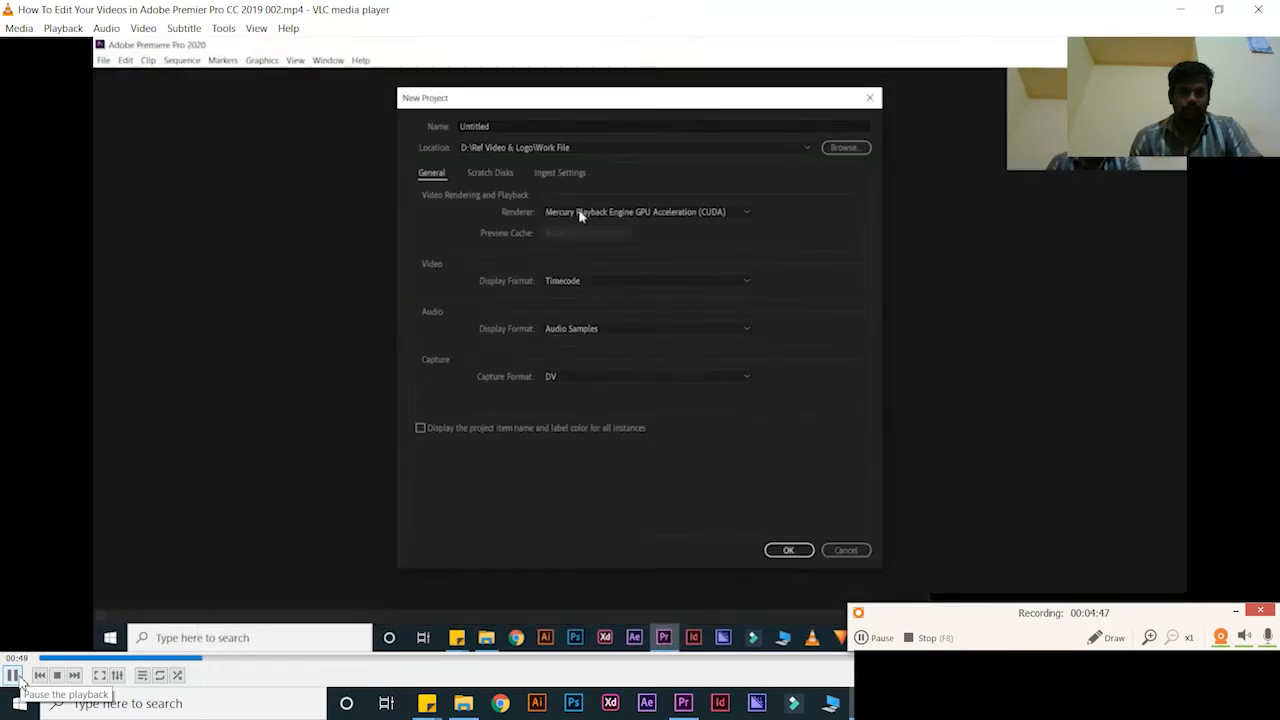
{"action": "left_click", "coordinate": [14, 676]}
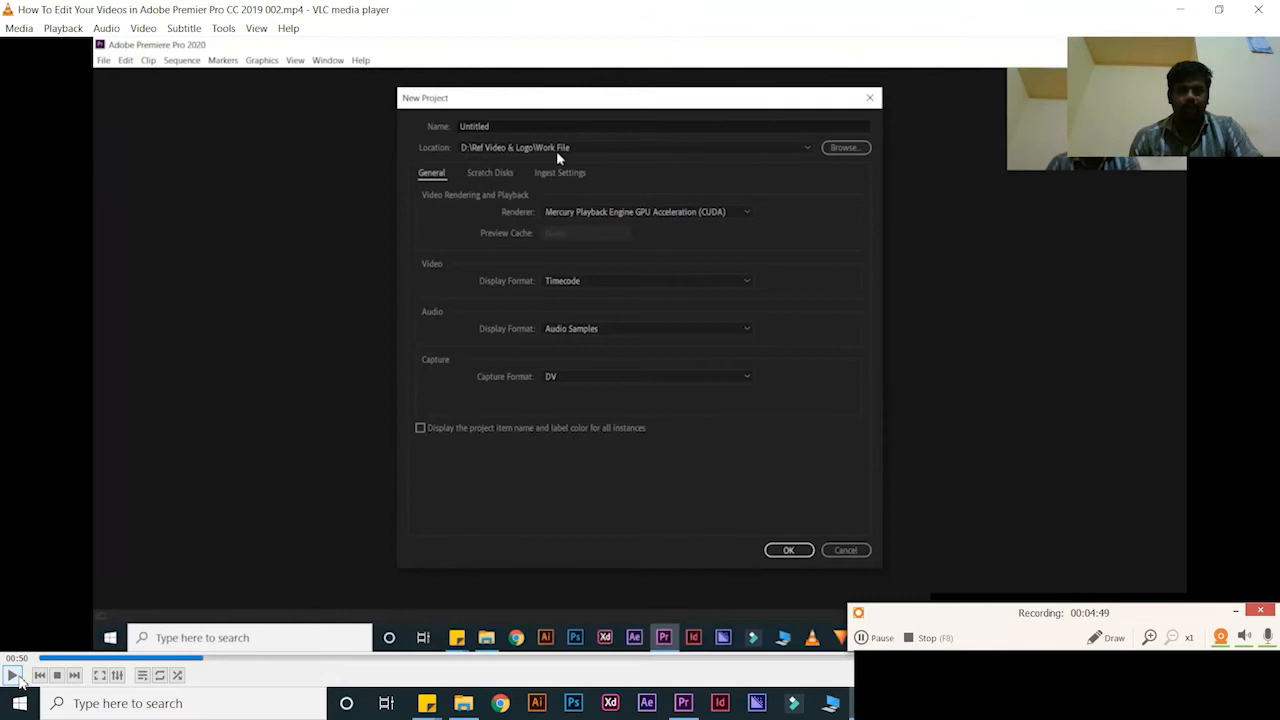
{"action": "left_click", "coordinate": [16, 677]}
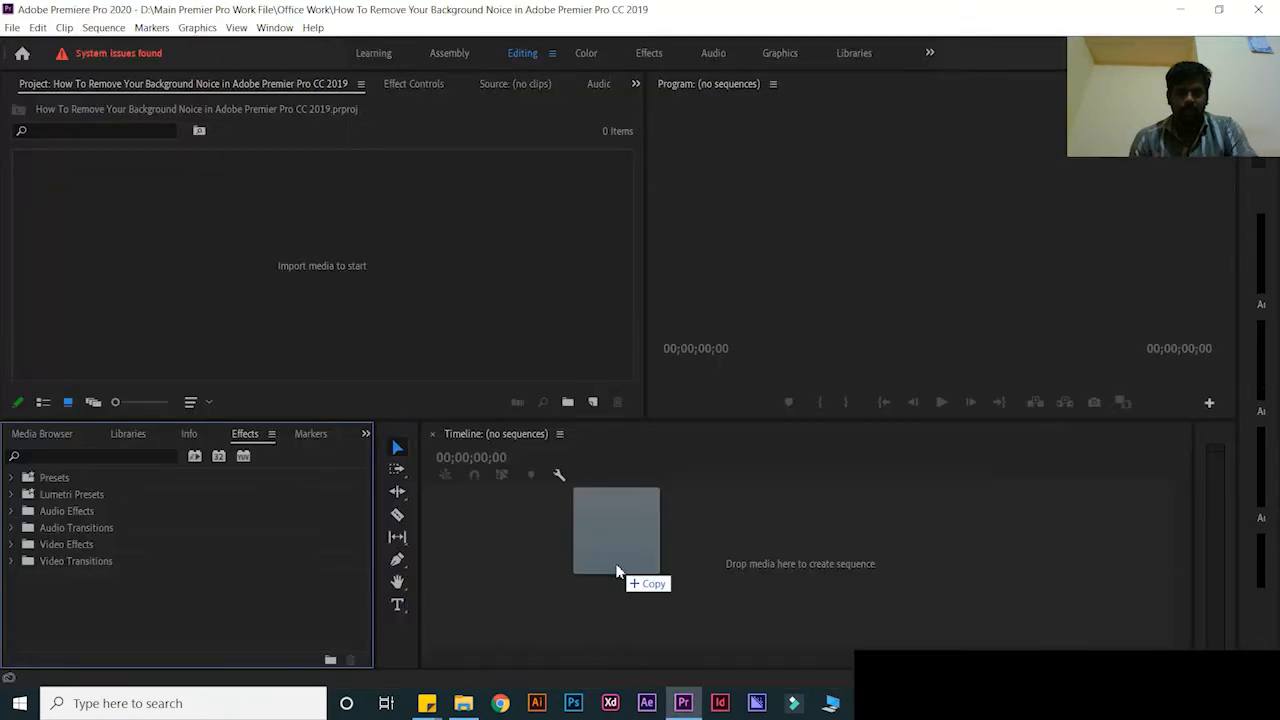
{"action": "left_click_drag", "start_coordinate": [616, 571], "coordinate": [614, 569]}
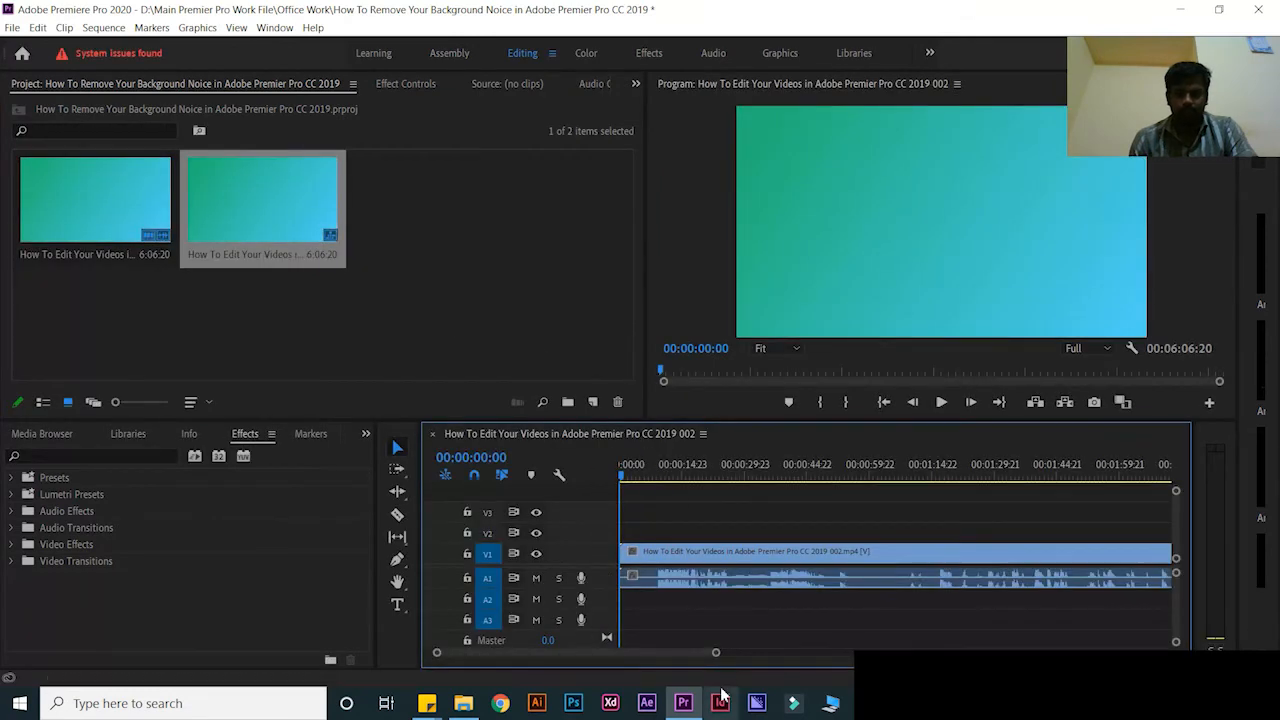
Play the sequence up to about 1:17 to preview the tutorial clip's video and audio
{"action": "key", "text": "space"}
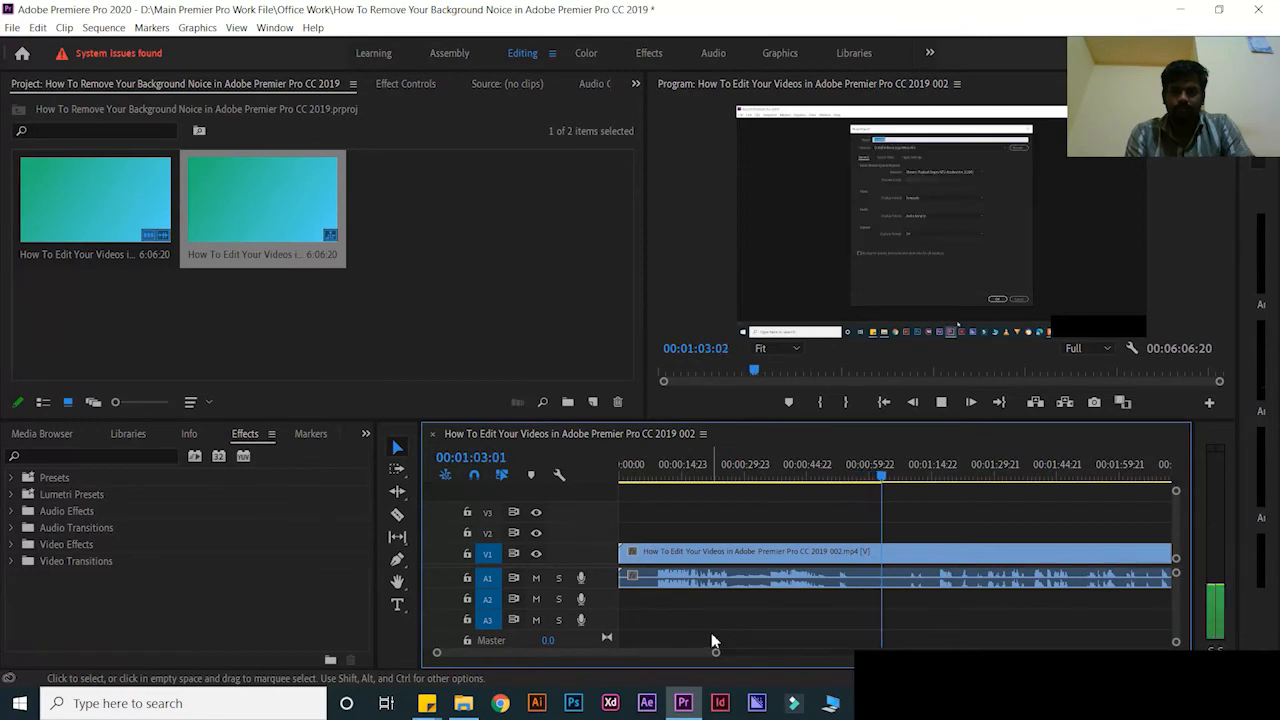
{"action": "key", "text": "space"}
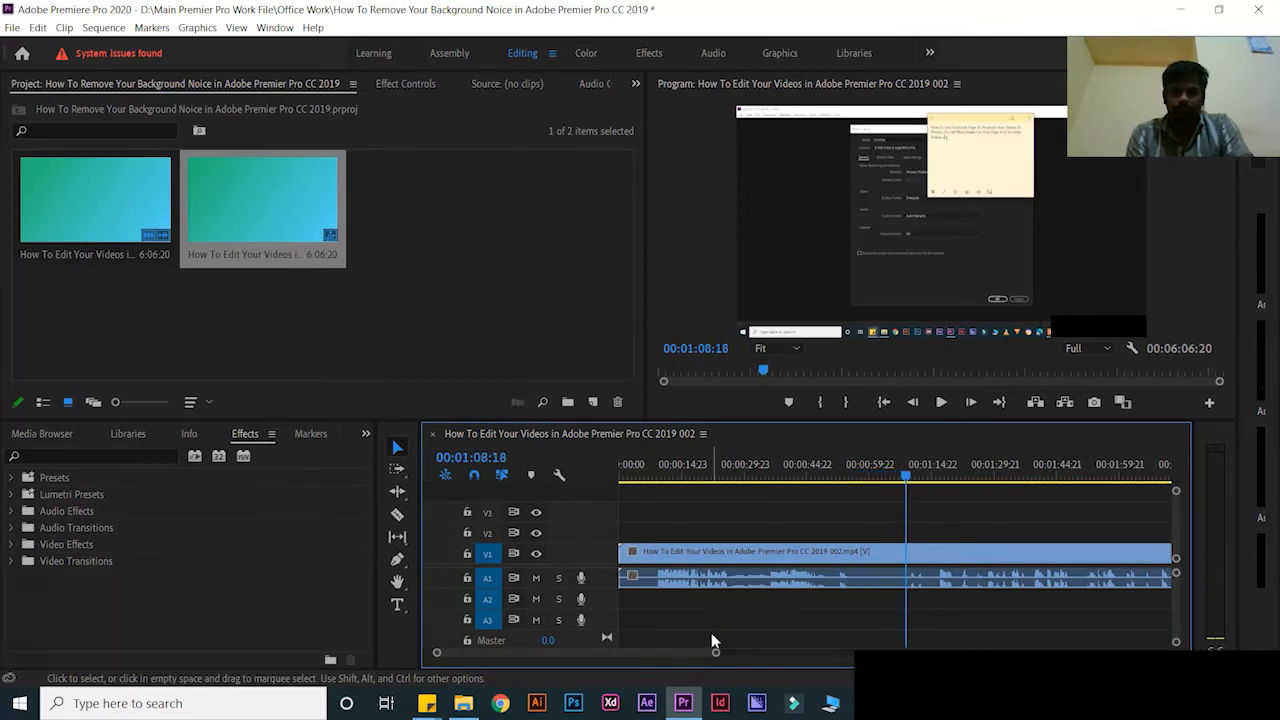
{"action": "key", "text": "space"}
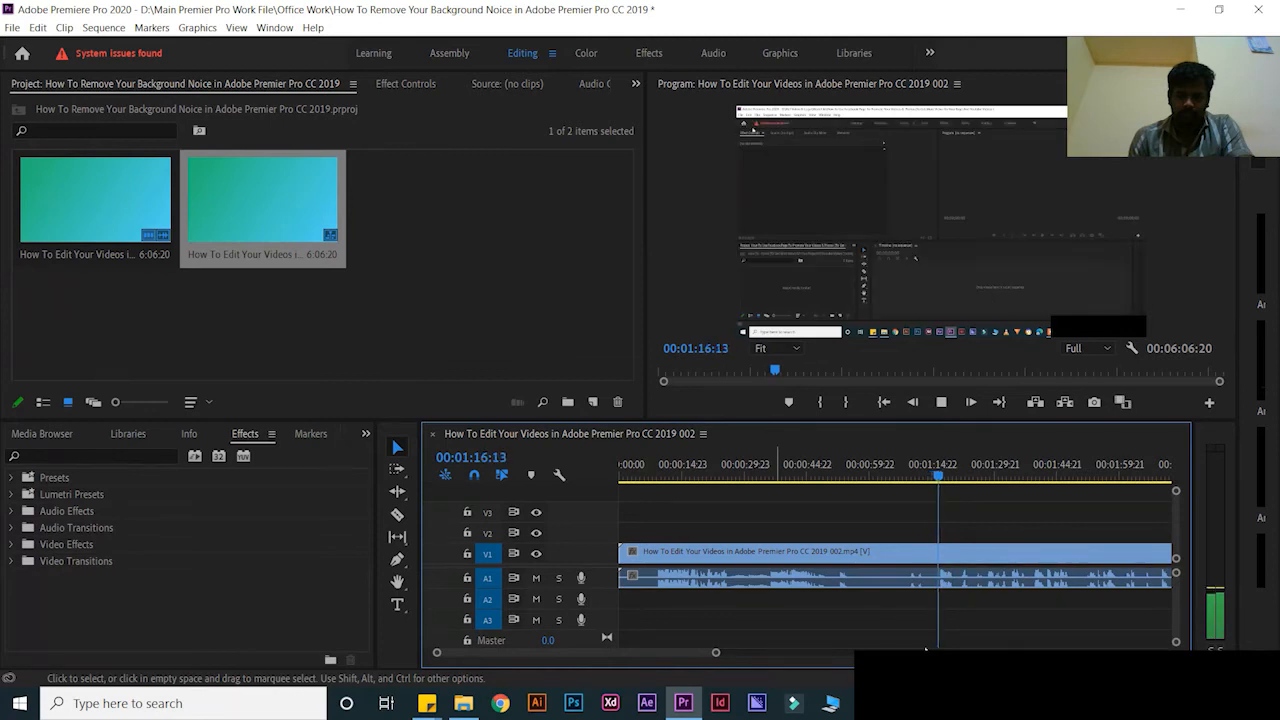
{"action": "key", "text": "space"}
{"action": "left_click", "coordinate": [71, 456]}
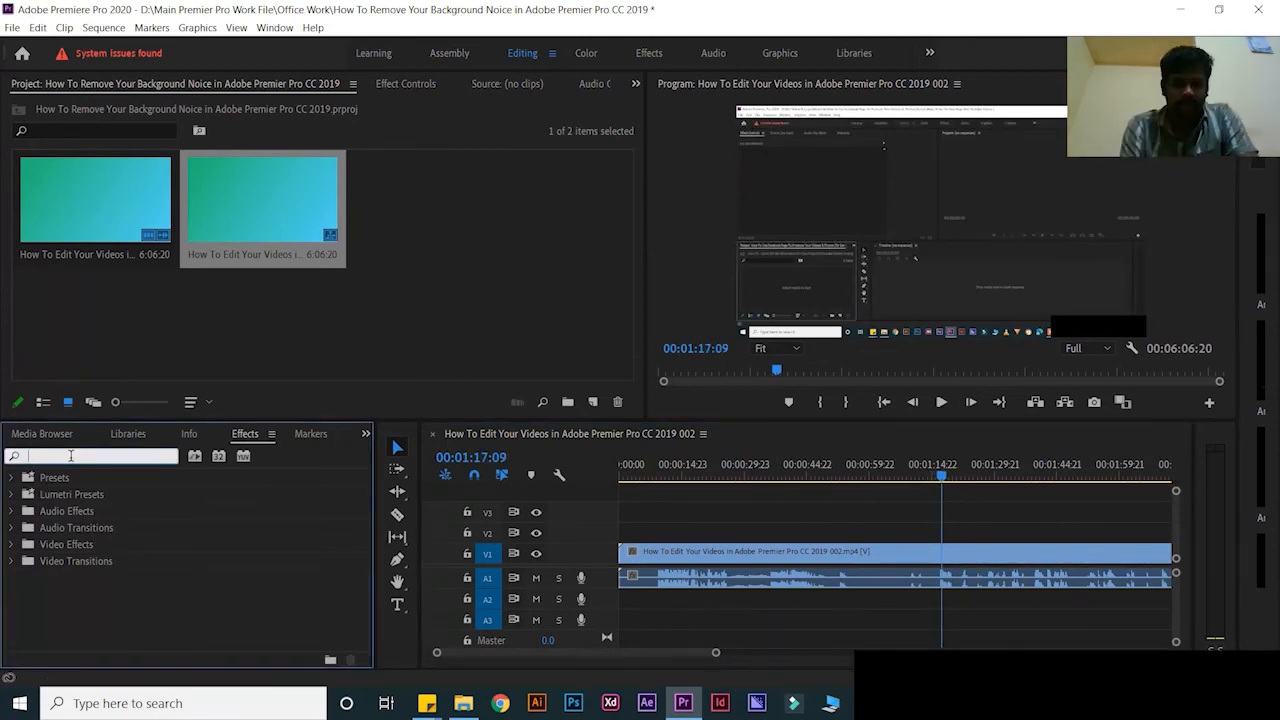
Search Effects for 'den' and unlink the clip's audio from its video
{"action": "type", "text": "den"}
{"action": "left_click_drag", "start_coordinate": [90, 544], "coordinate": [689, 581]}
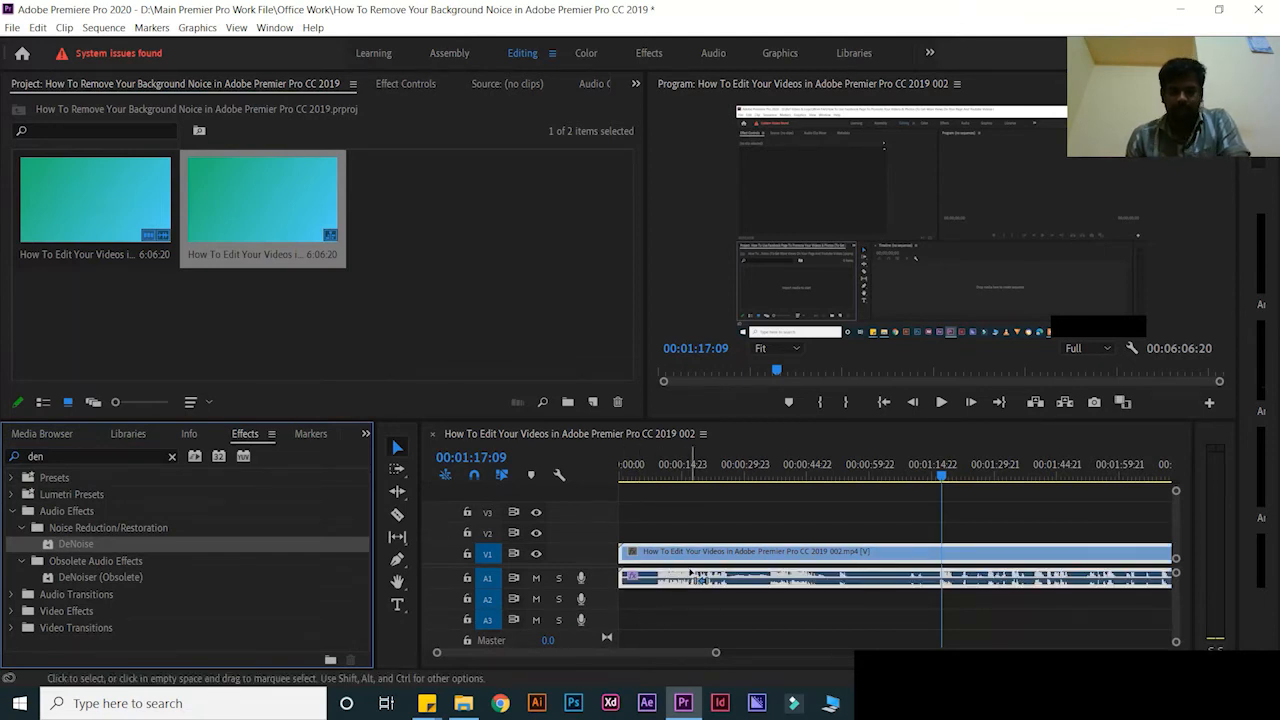
{"action": "right_click", "coordinate": [732, 557]}
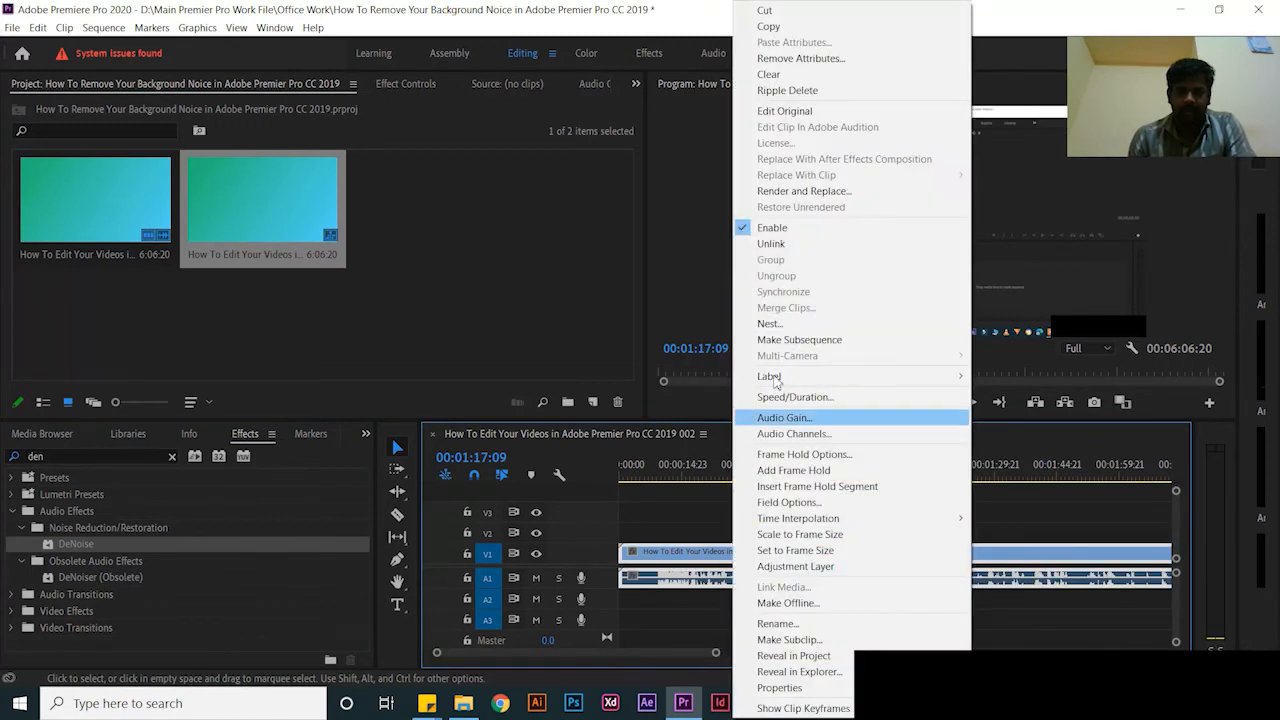
{"action": "left_click", "coordinate": [772, 243]}
Apply the DeNoise effect to the A1 audio clip on its own
{"action": "left_click", "coordinate": [750, 581]}
{"action": "left_click", "coordinate": [763, 555]}
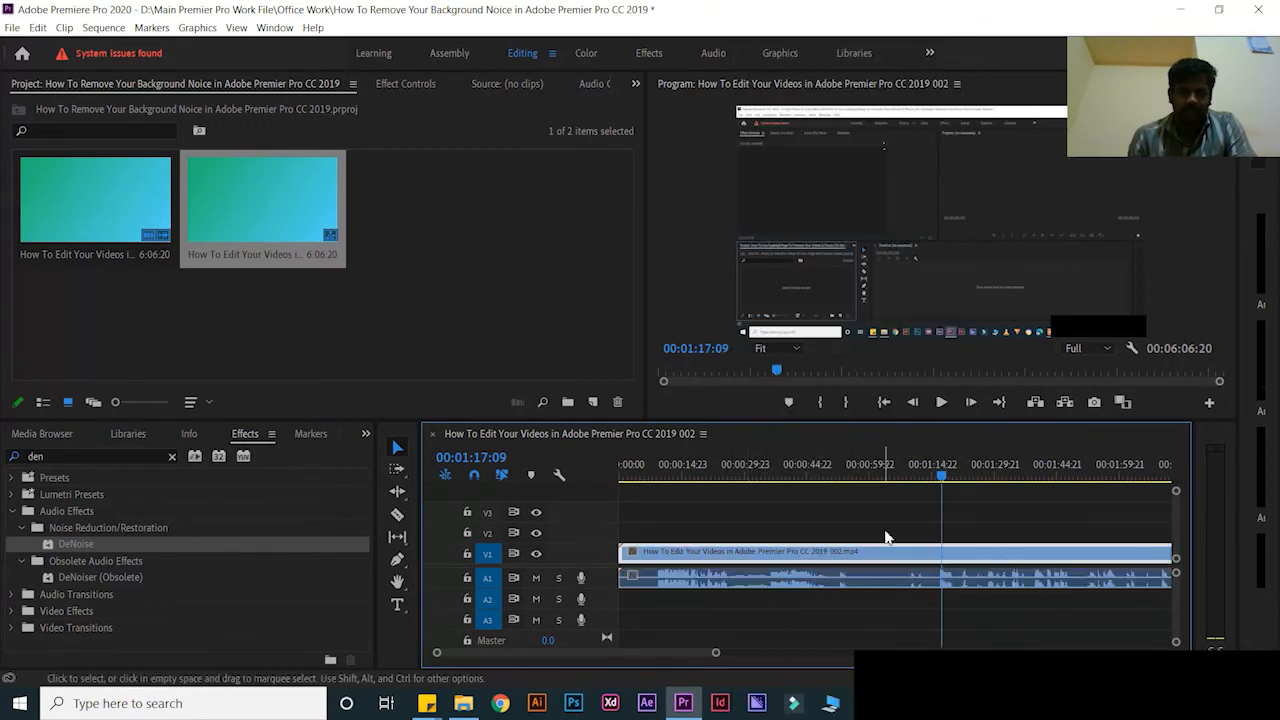
{"action": "left_click", "coordinate": [706, 586]}
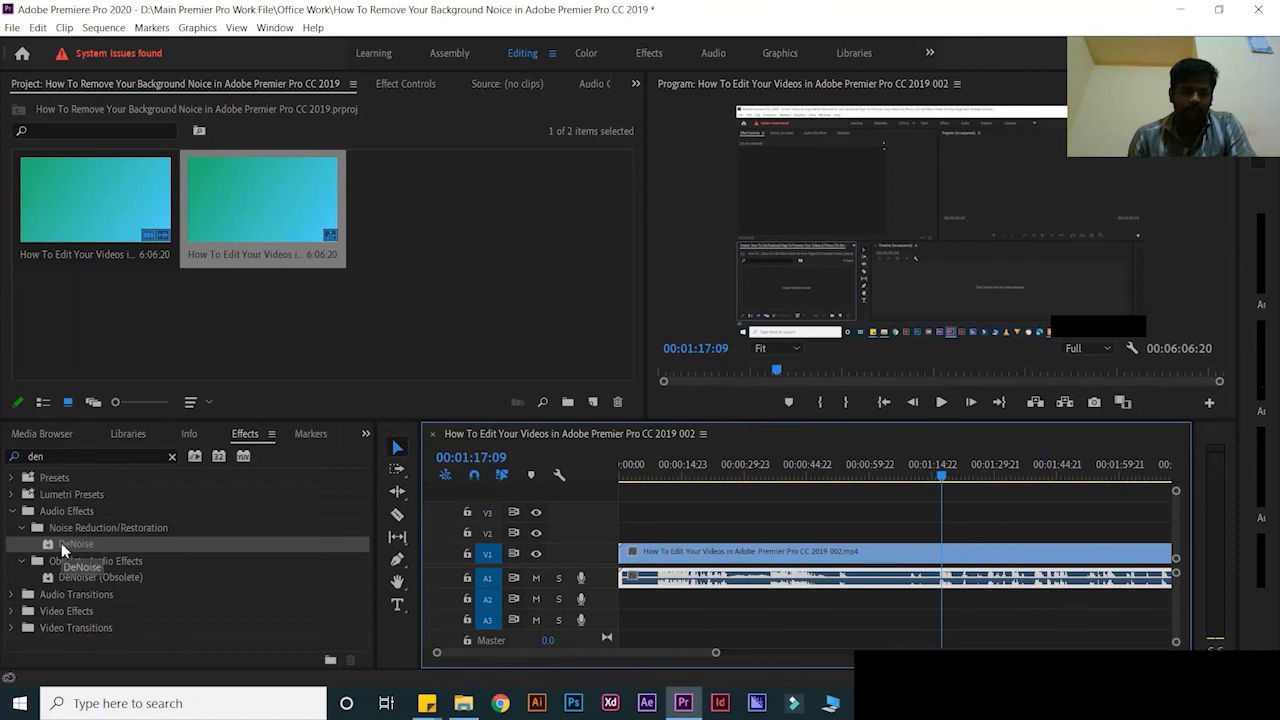
{"action": "left_click_drag", "start_coordinate": [78, 548], "coordinate": [745, 583]}
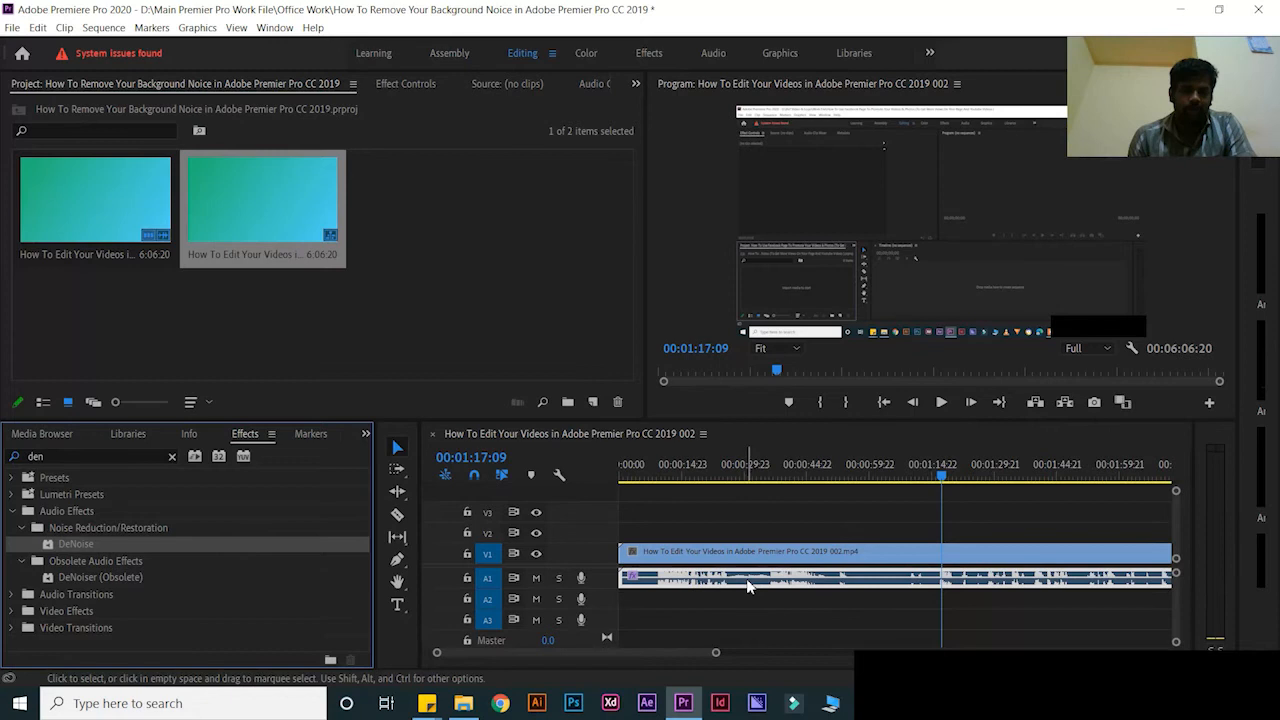
{"action": "left_click", "coordinate": [402, 85]}
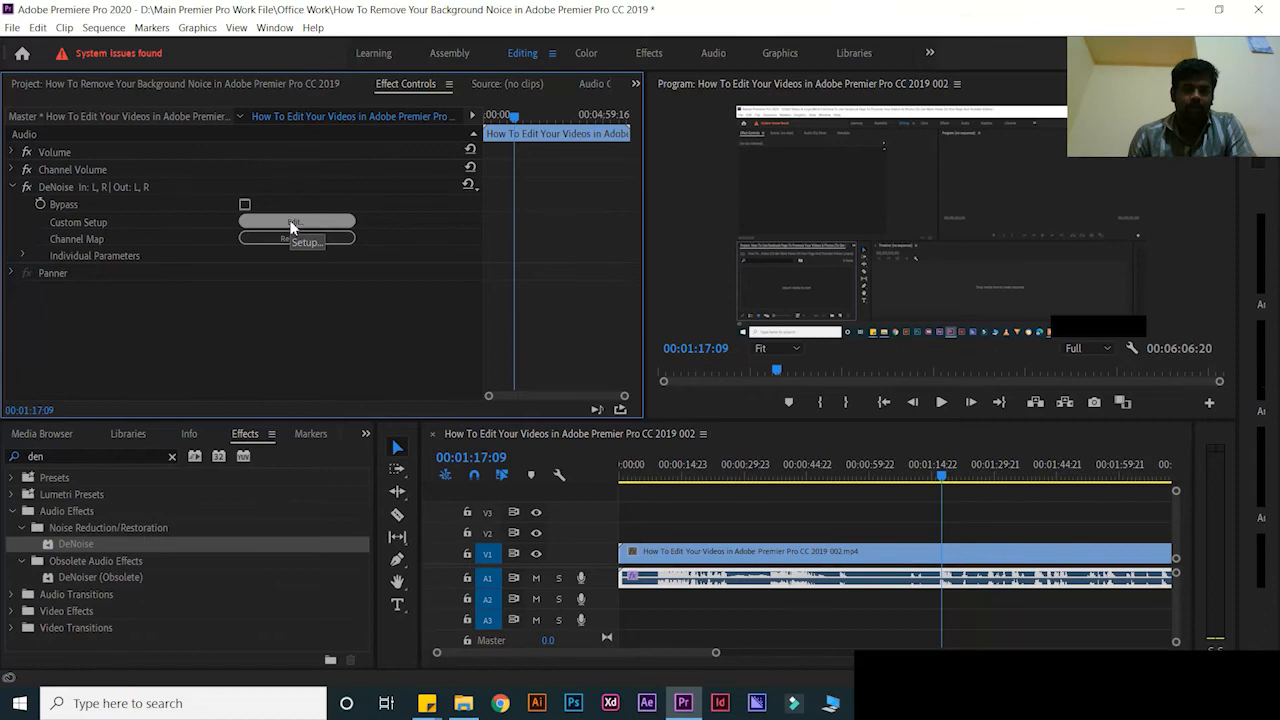
Raise DeNoise Amount from 50% to 100% in its custom setup editor, checking the sound during playback
{"action": "left_click", "coordinate": [291, 224]}
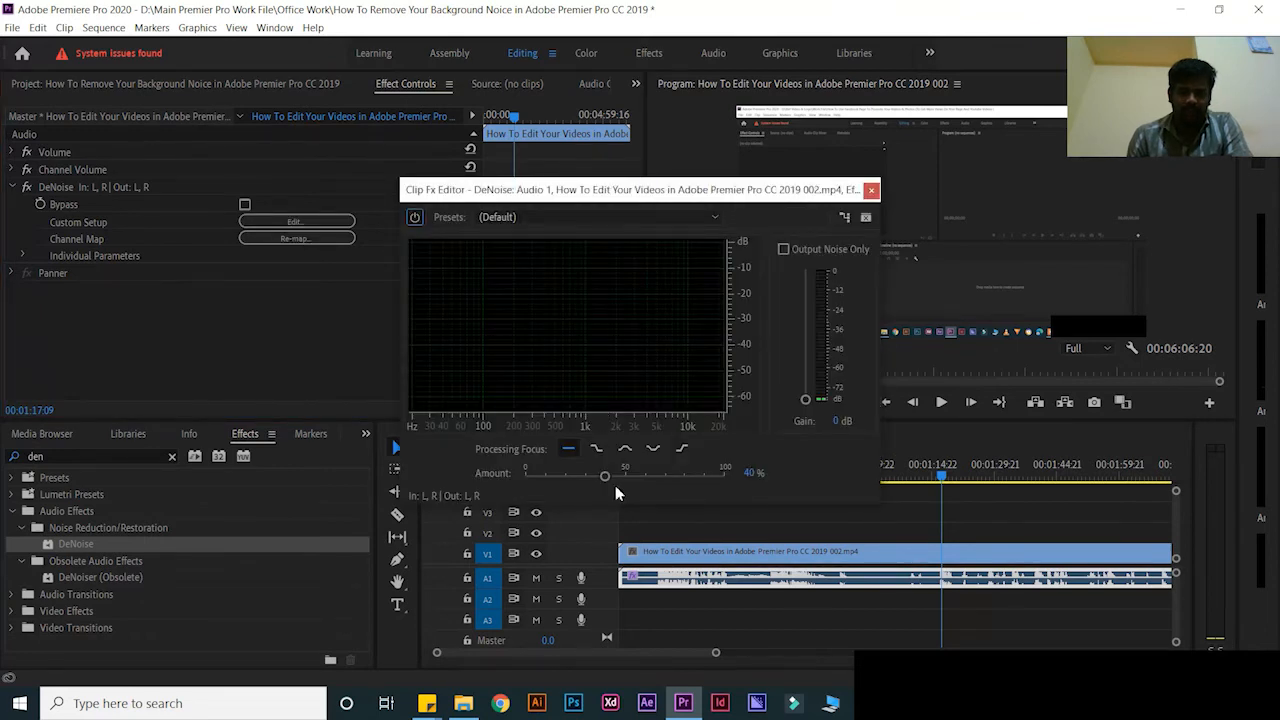
{"action": "key", "text": "space"}
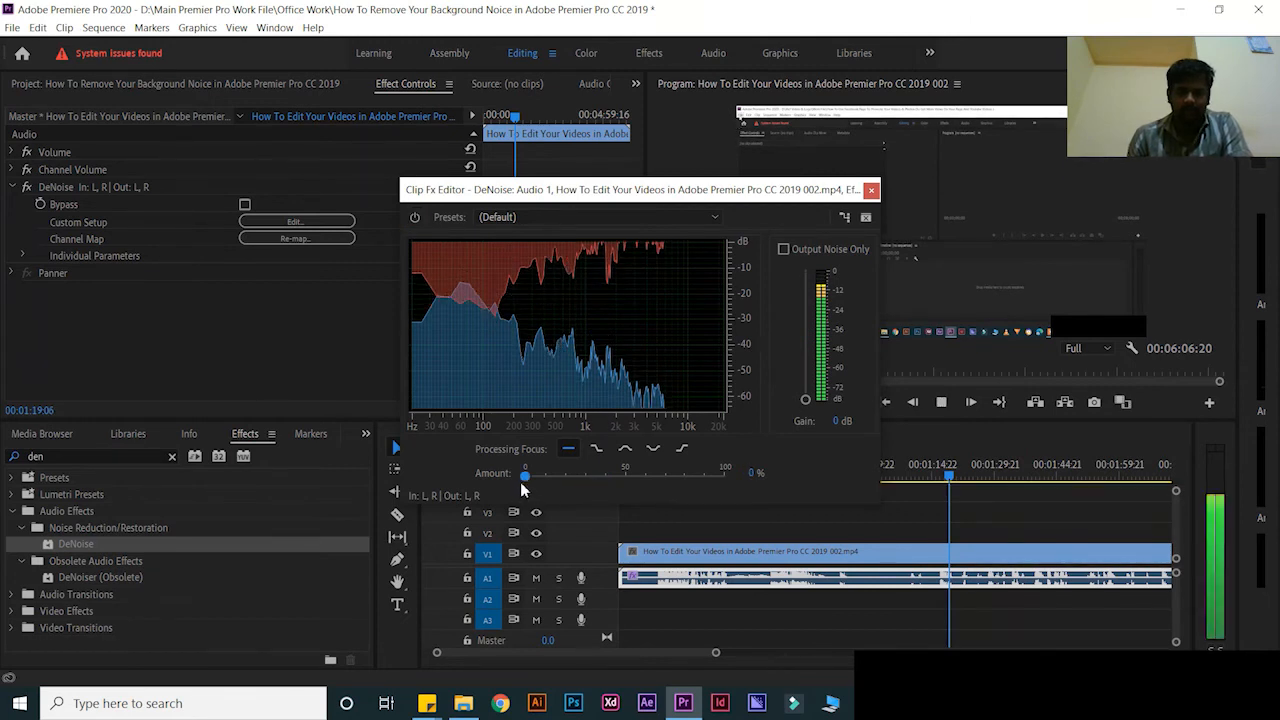
{"action": "key", "text": "space"}
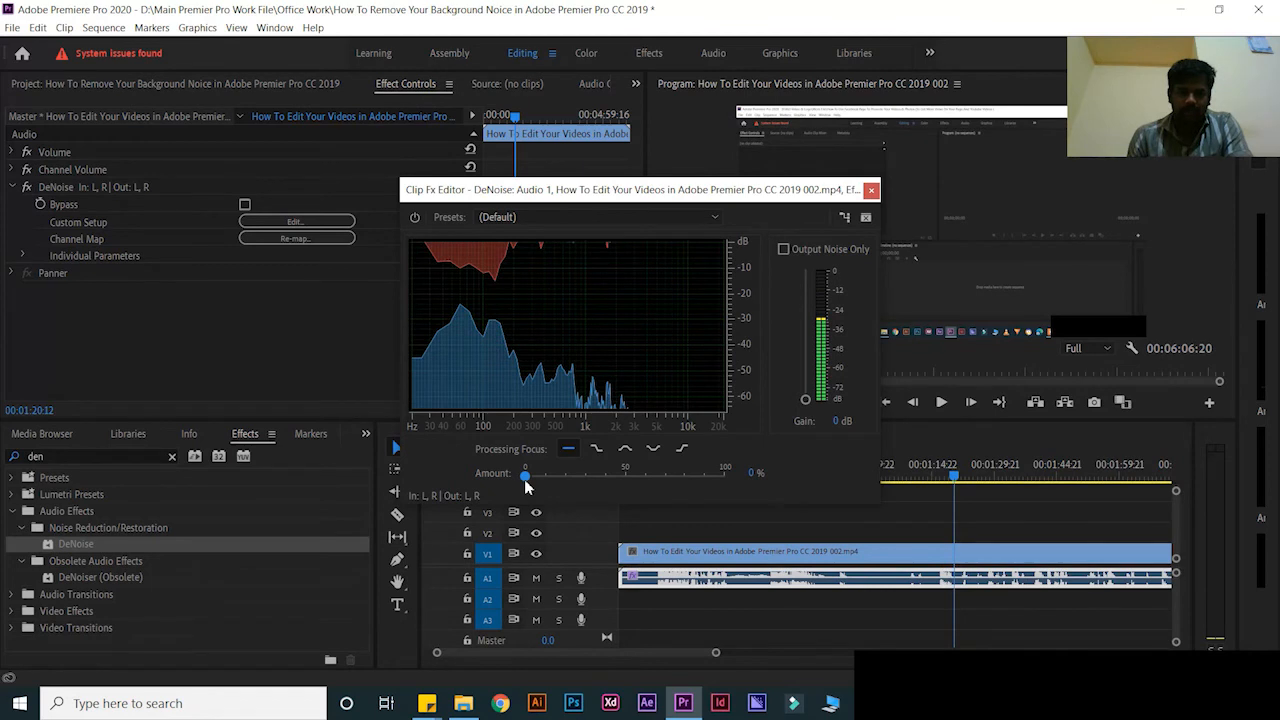
{"action": "key", "text": "space"}
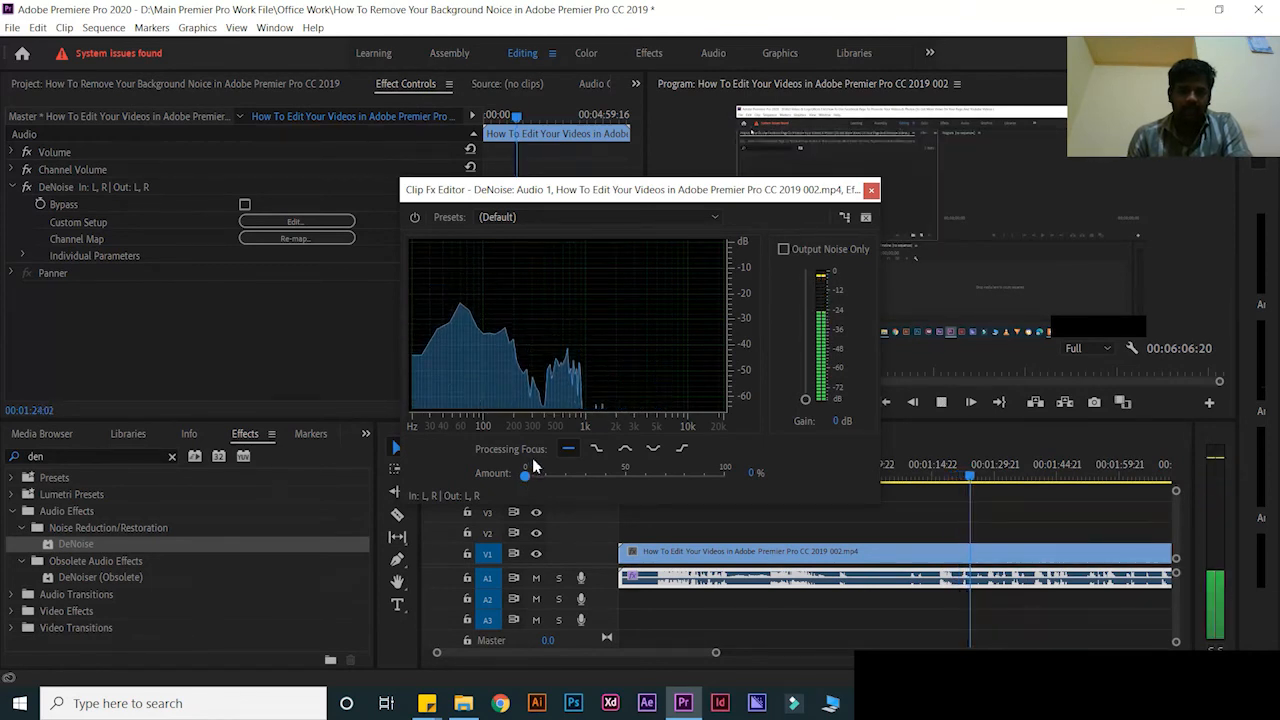
{"action": "key", "text": "space"}
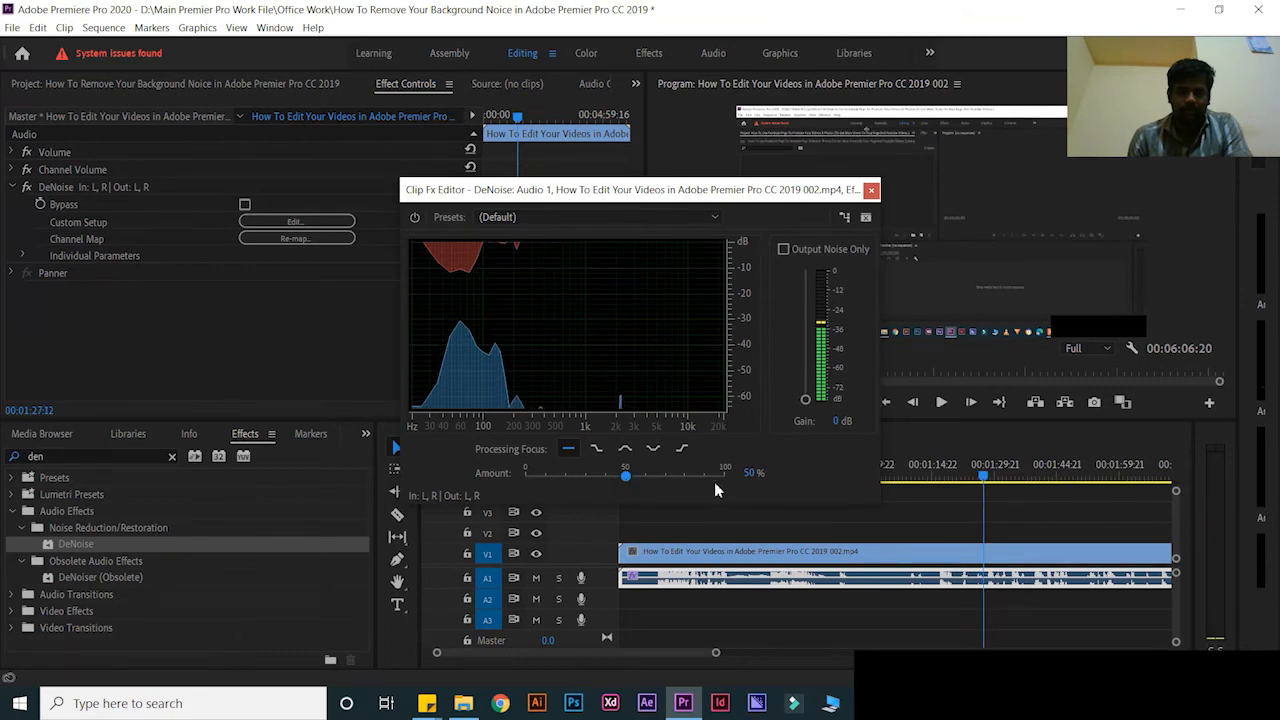
{"action": "key", "text": "space"}
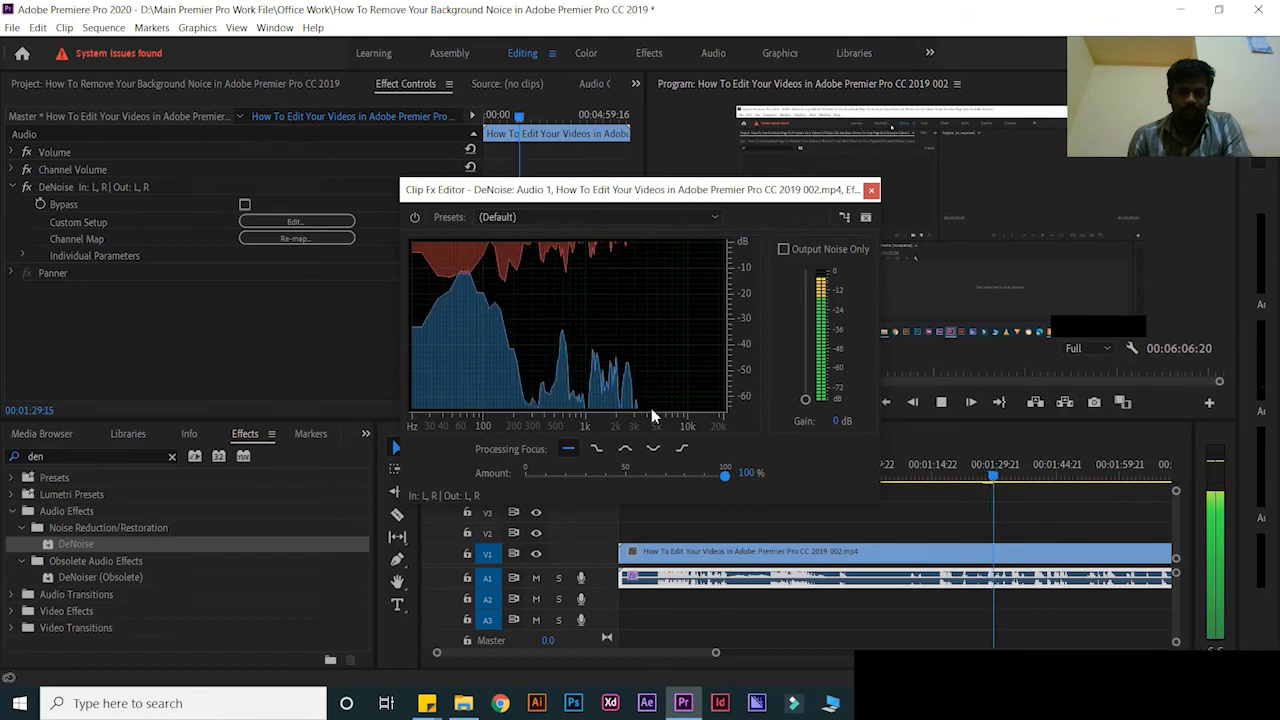
{"action": "key", "text": "space"}
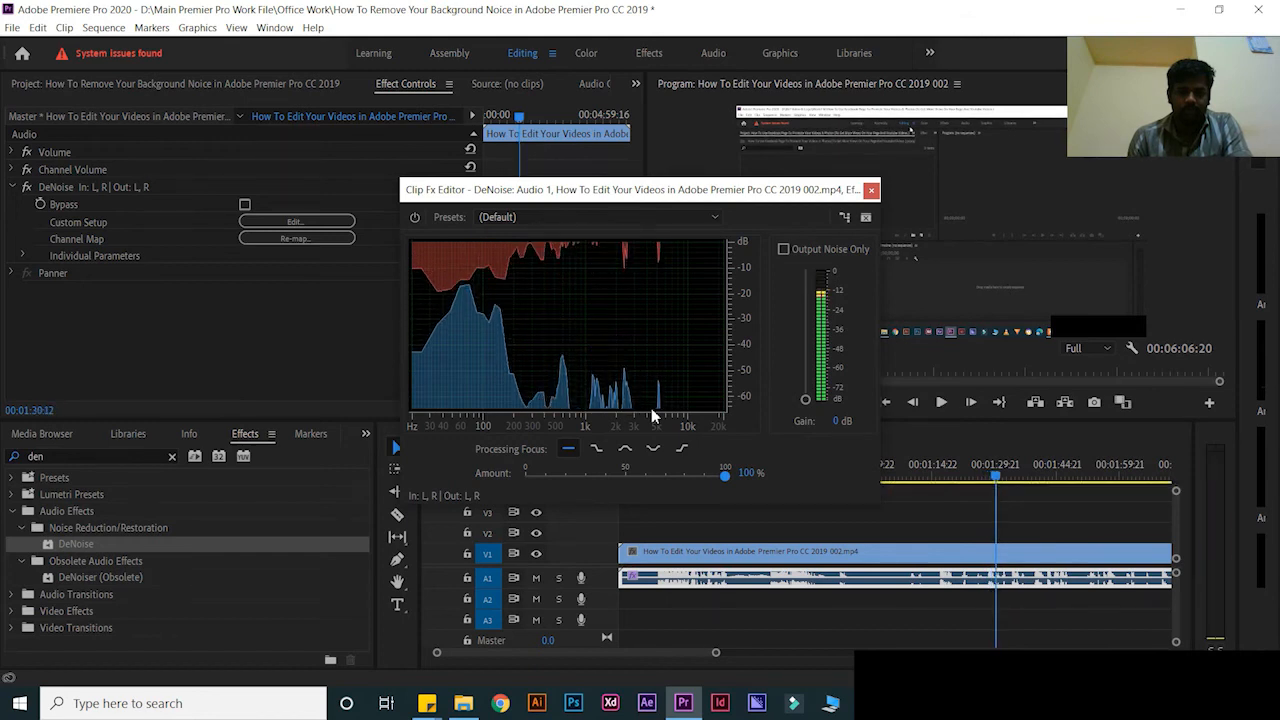
{"action": "left_click", "coordinate": [872, 190]}
Zoom out the timeline, replay from the start, and select the clips after 00:01:38:17
{"action": "left_click_drag", "start_coordinate": [714, 657], "coordinate": [817, 657]}
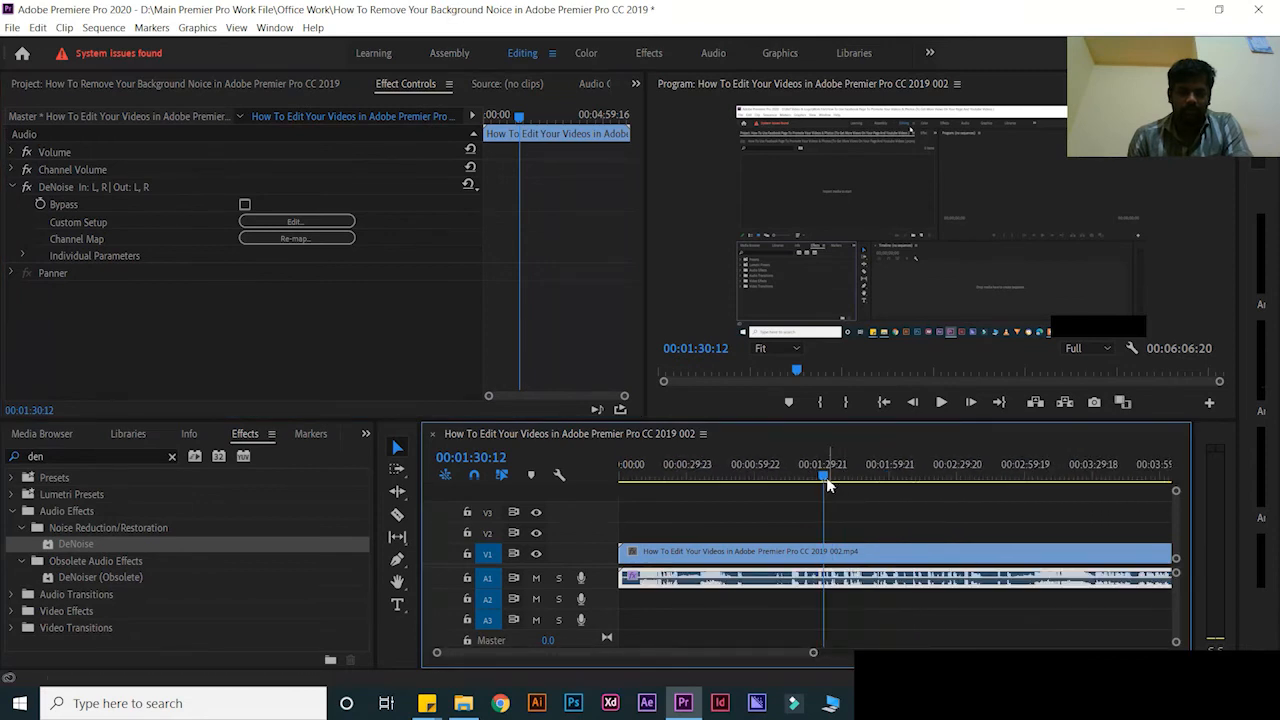
{"action": "left_click_drag", "start_coordinate": [826, 478], "coordinate": [584, 517]}
{"action": "key", "text": "space"}
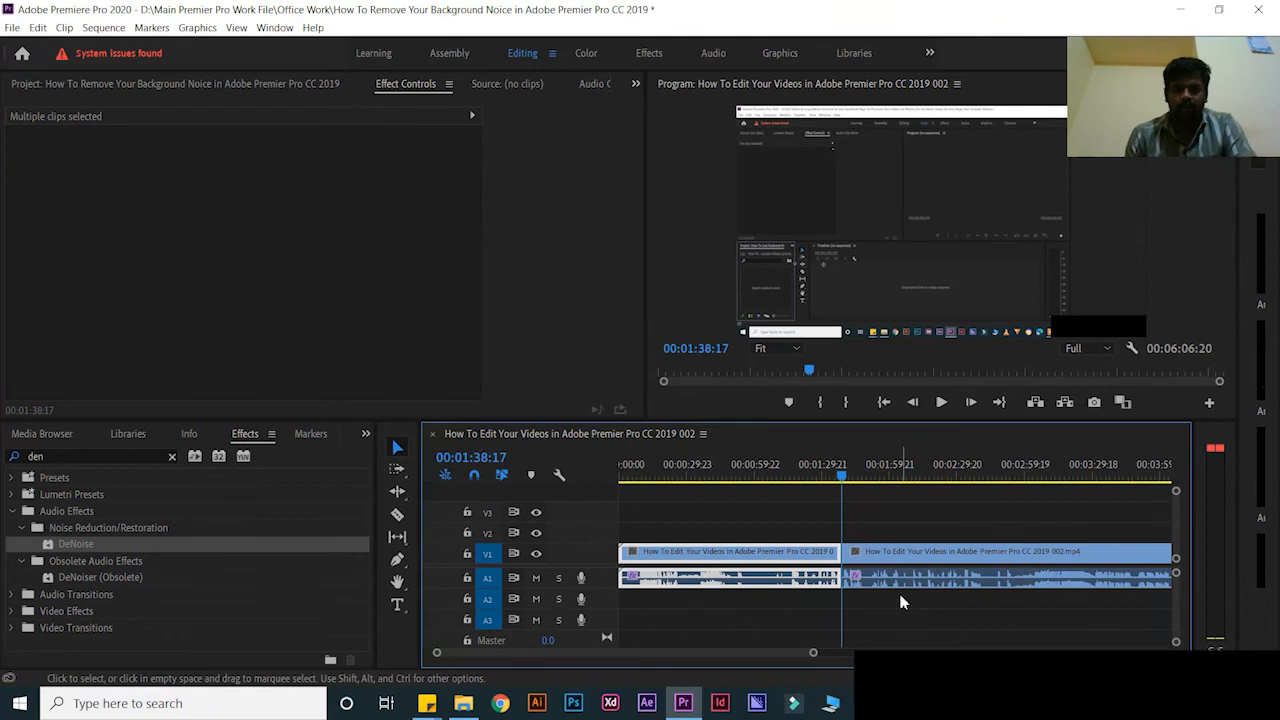
{"action": "left_click_drag", "start_coordinate": [876, 510], "coordinate": [899, 623]}
Delete the clips after the cut, replay from the start, and show the audio clip's DeNoise settings
{"action": "key", "text": "Delete"}
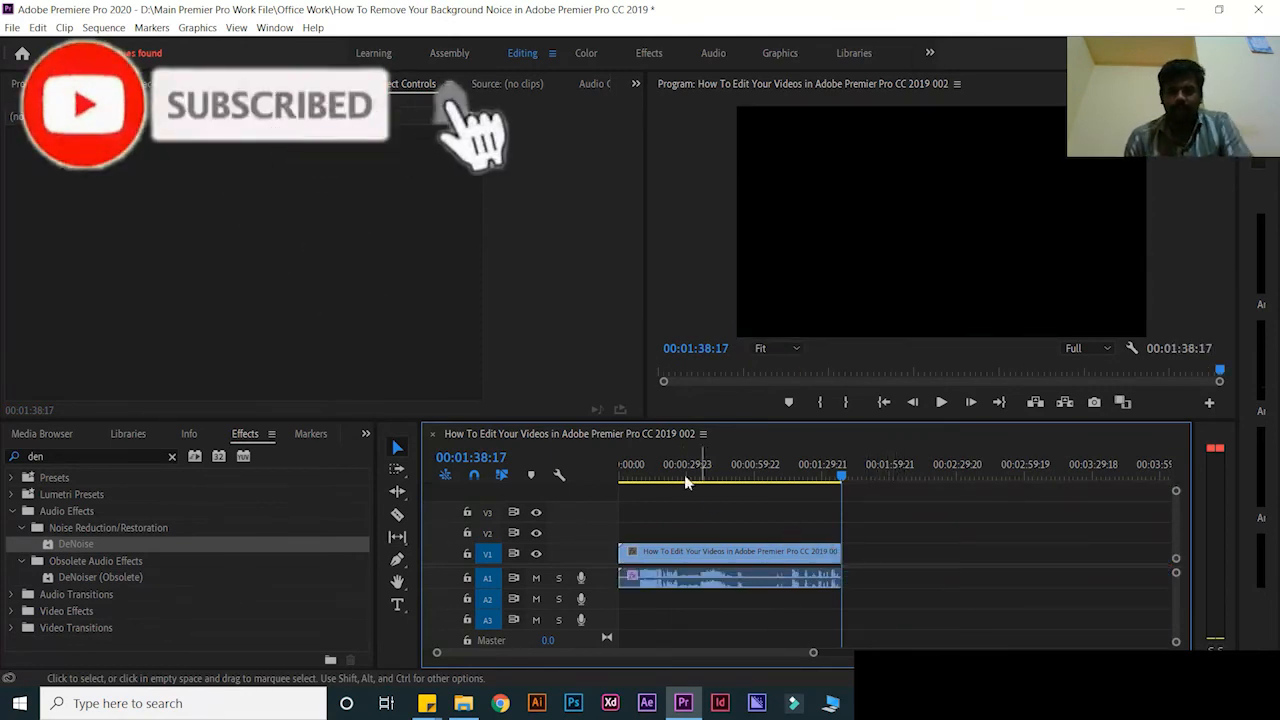
{"action": "left_click_drag", "start_coordinate": [665, 468], "coordinate": [613, 485]}
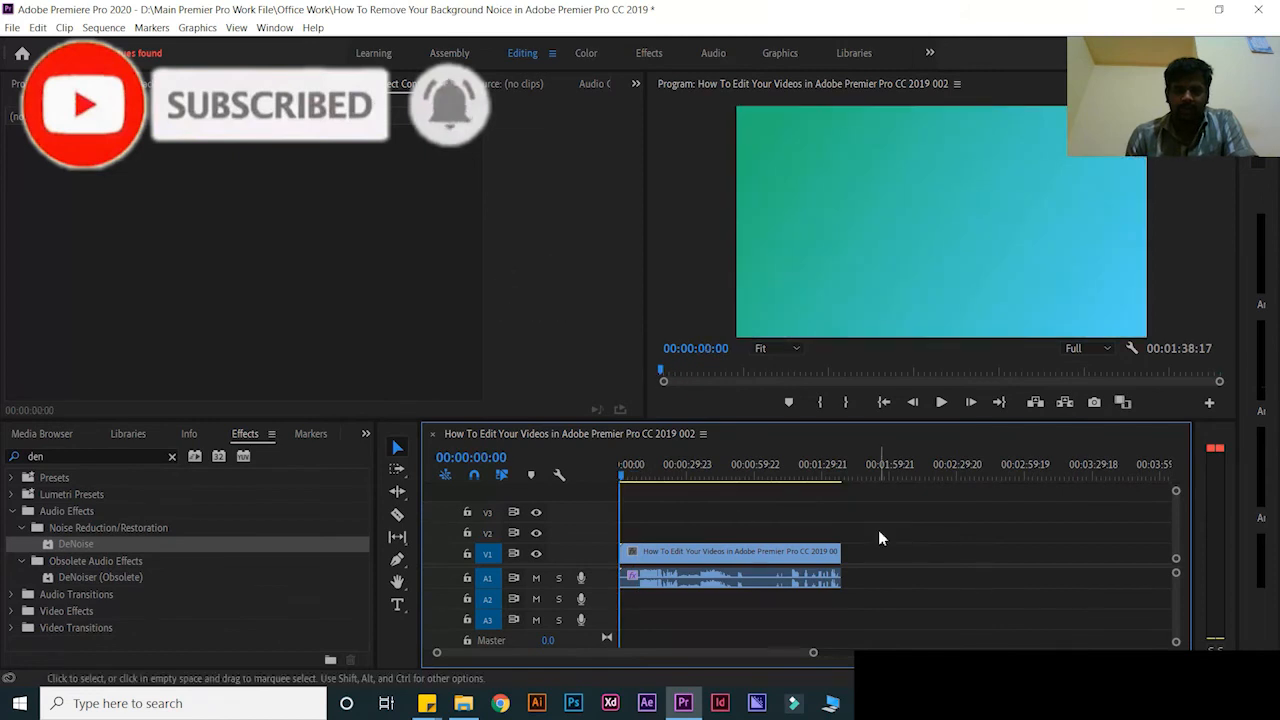
{"action": "key", "text": "space"}
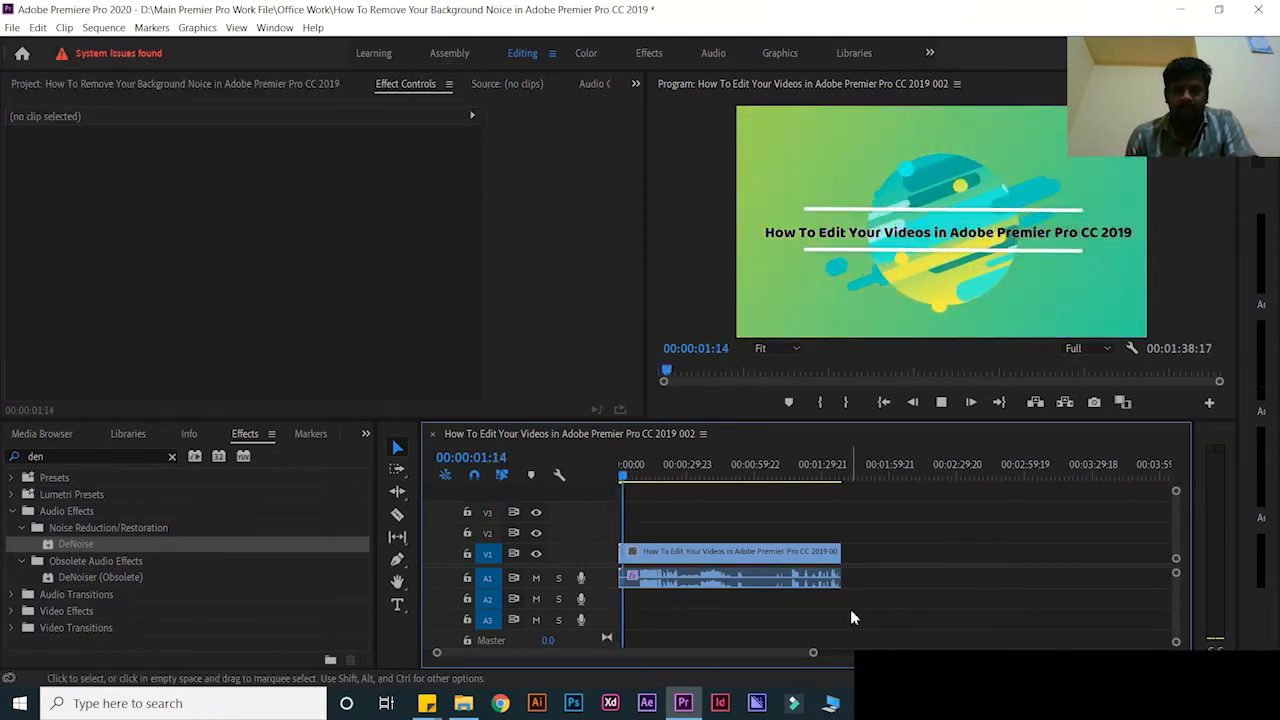
{"action": "left_click", "coordinate": [785, 578]}
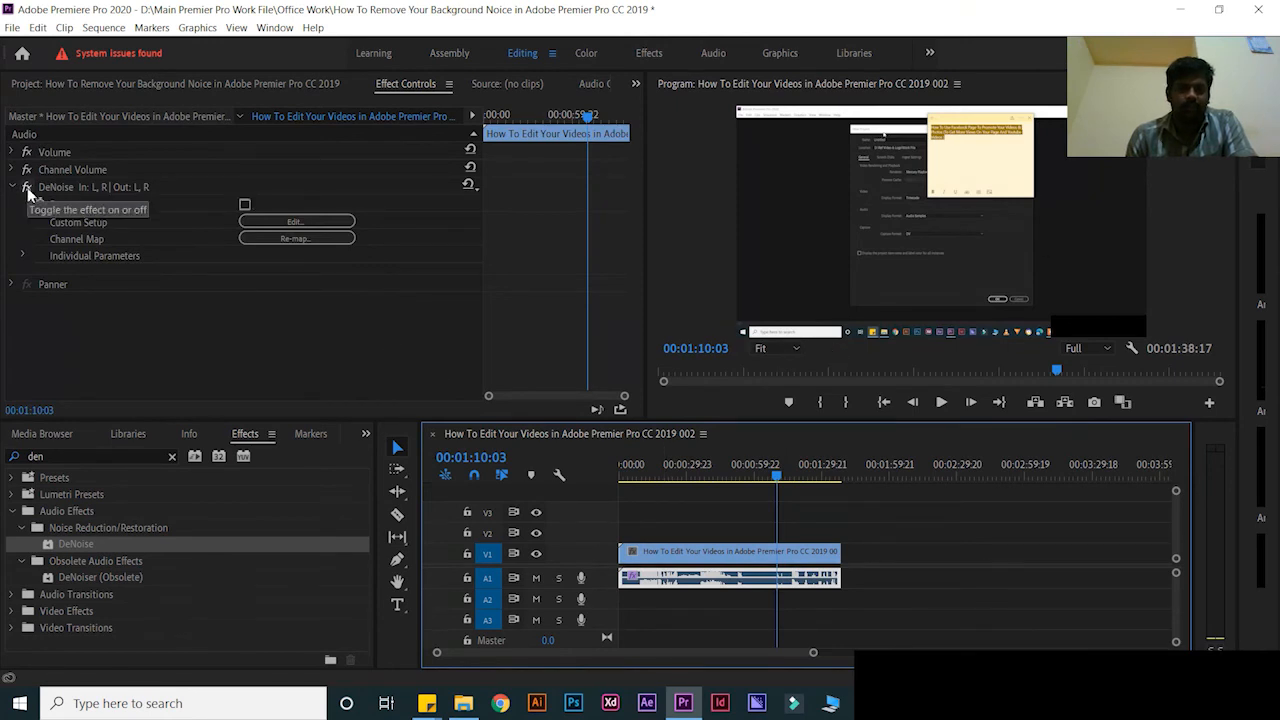
Listen through the DeNoise result, return to the start, and open Export Settings with Ctrl+M
{"action": "left_click", "coordinate": [27, 188]}
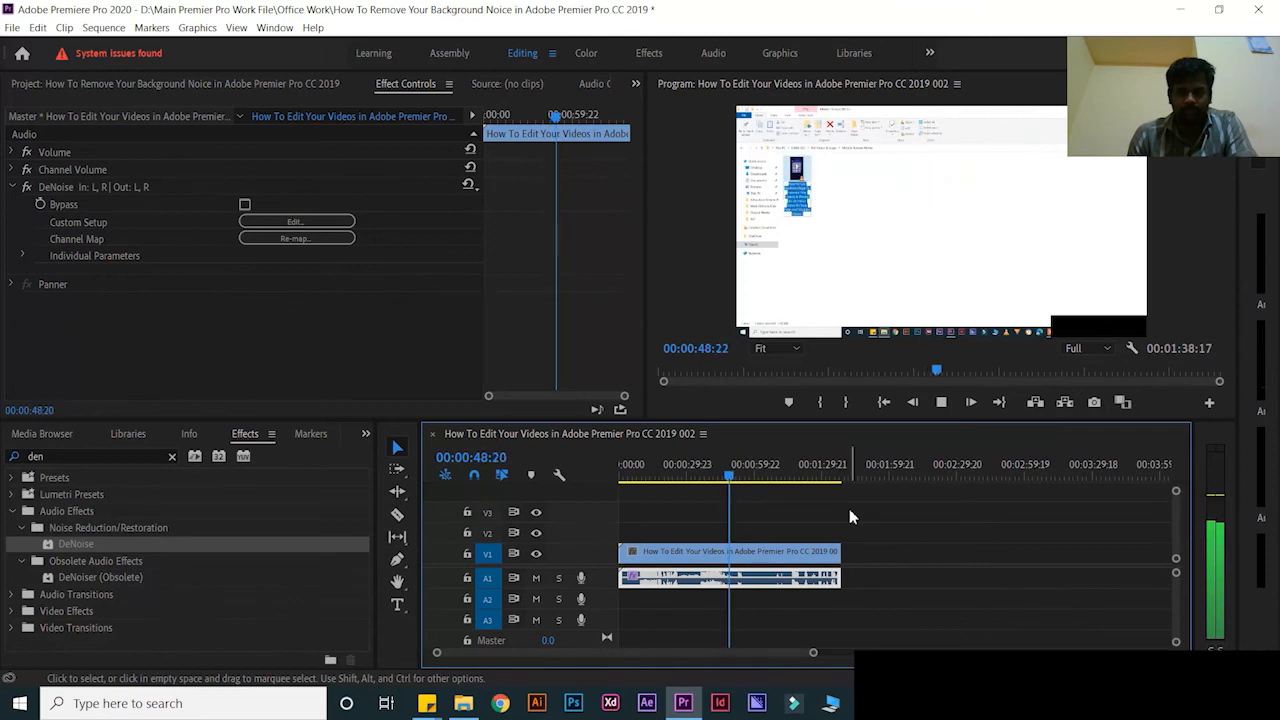
{"action": "key", "text": "Home"}
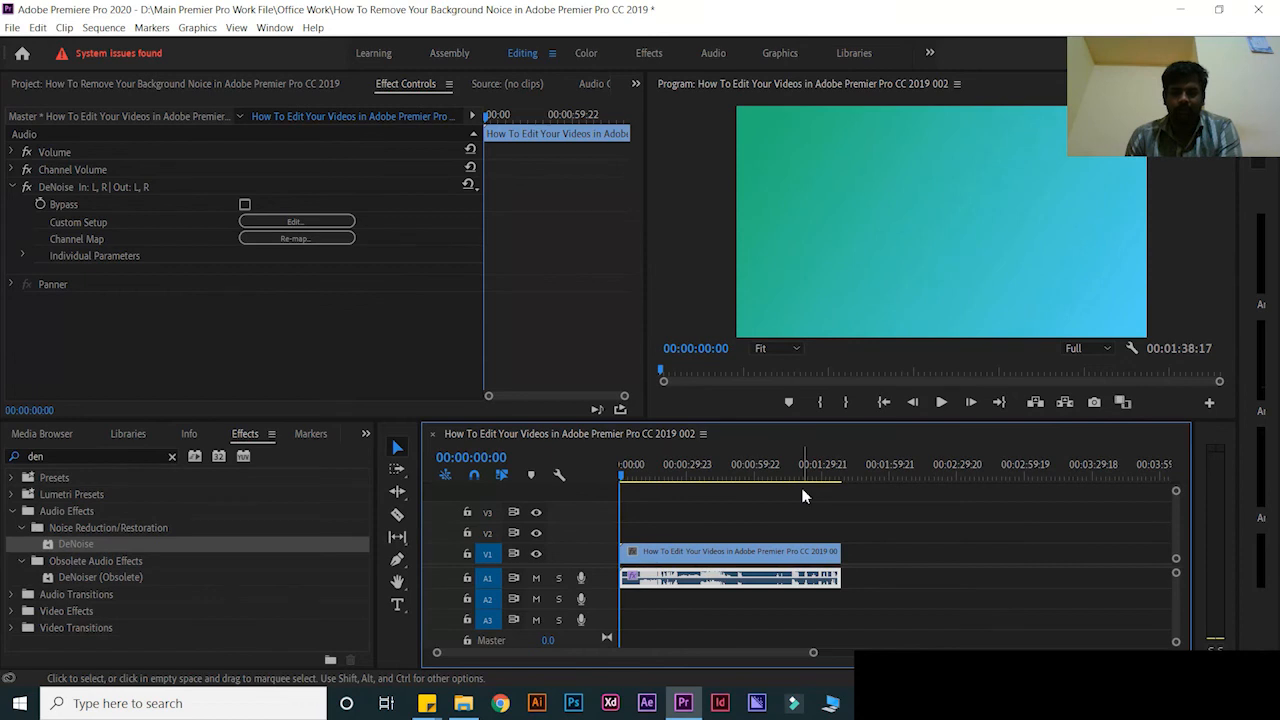
{"action": "key", "text": "ctrl+m"}
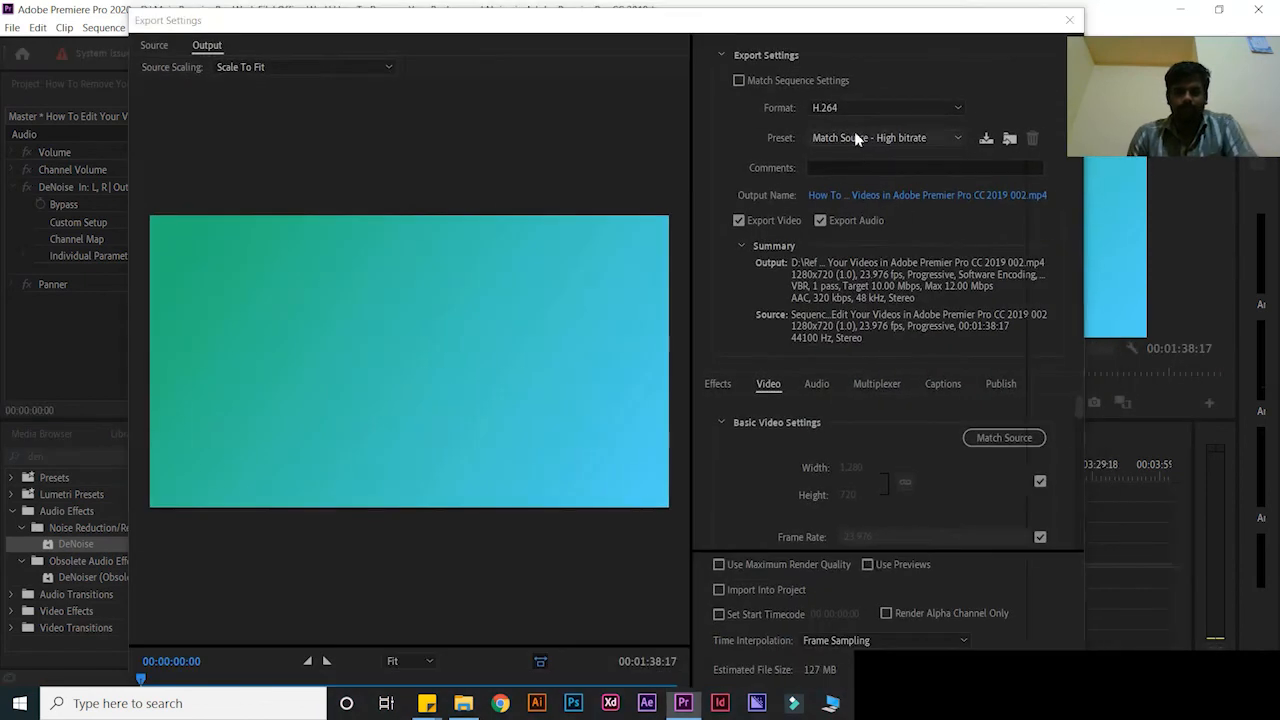
Switch the export preset to High Quality 720p HD
{"action": "left_click", "coordinate": [885, 137]}
{"action": "left_click", "coordinate": [881, 422]}
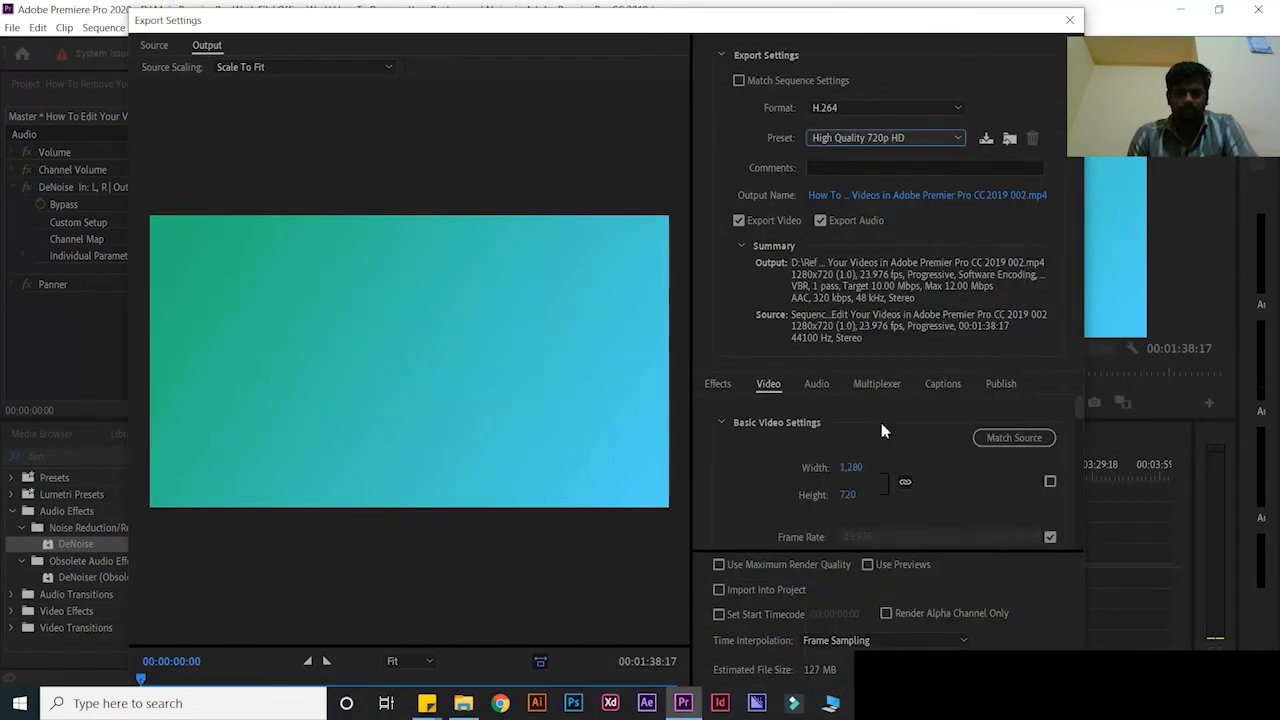
{"action": "left_click", "coordinate": [880, 187]}
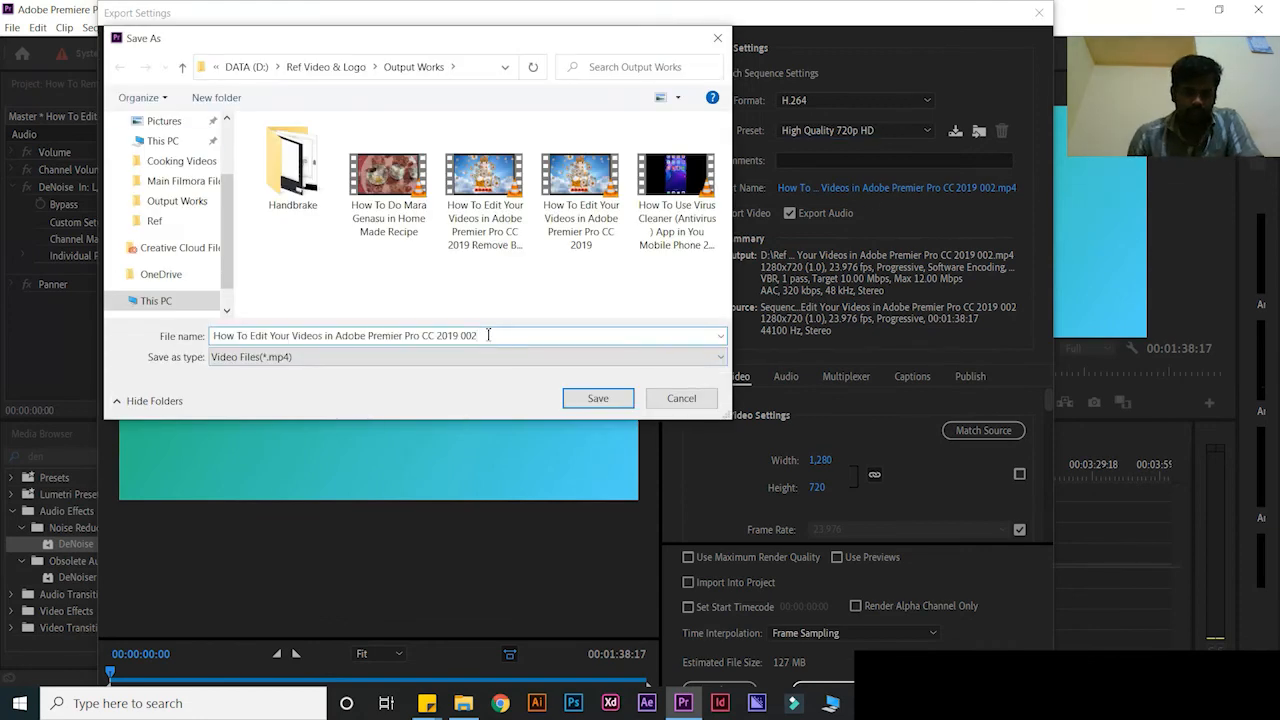
Name the output file 'How To Remove BG Sound in Adobe Premier Pro CC 2019' and confirm it
{"action": "left_click_drag", "start_coordinate": [490, 337], "coordinate": [160, 325]}
{"action": "type", "text": "How"}
{"action": "mouse_move", "coordinate": [427, 703]}
{"action": "left_click", "coordinate": [490, 622]}
{"action": "left_click_drag", "start_coordinate": [955, 238], "coordinate": [884, 212]}
{"action": "left_click", "coordinate": [244, 337]}
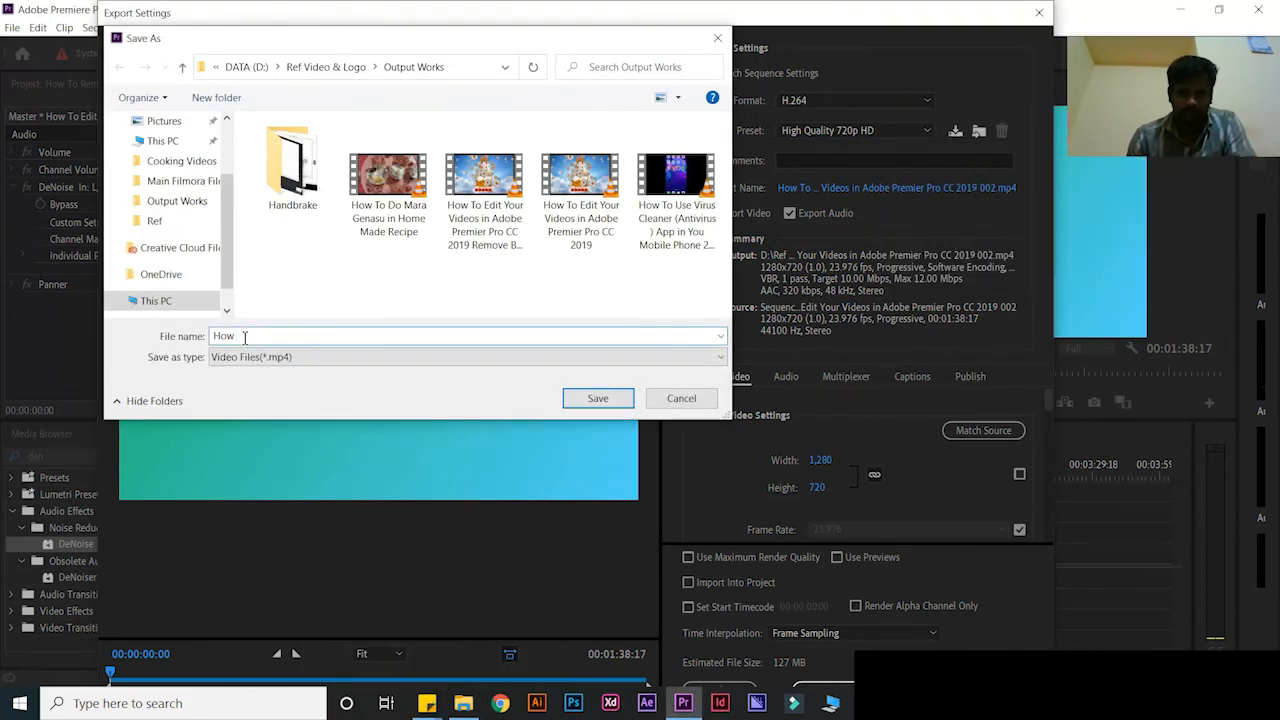
{"action": "left_click", "coordinate": [427, 703]}
{"action": "right_click", "coordinate": [905, 239]}
{"action": "left_click", "coordinate": [940, 257]}
{"action": "left_click", "coordinate": [346, 337]}
{"action": "type", "text": "How To Remo"}
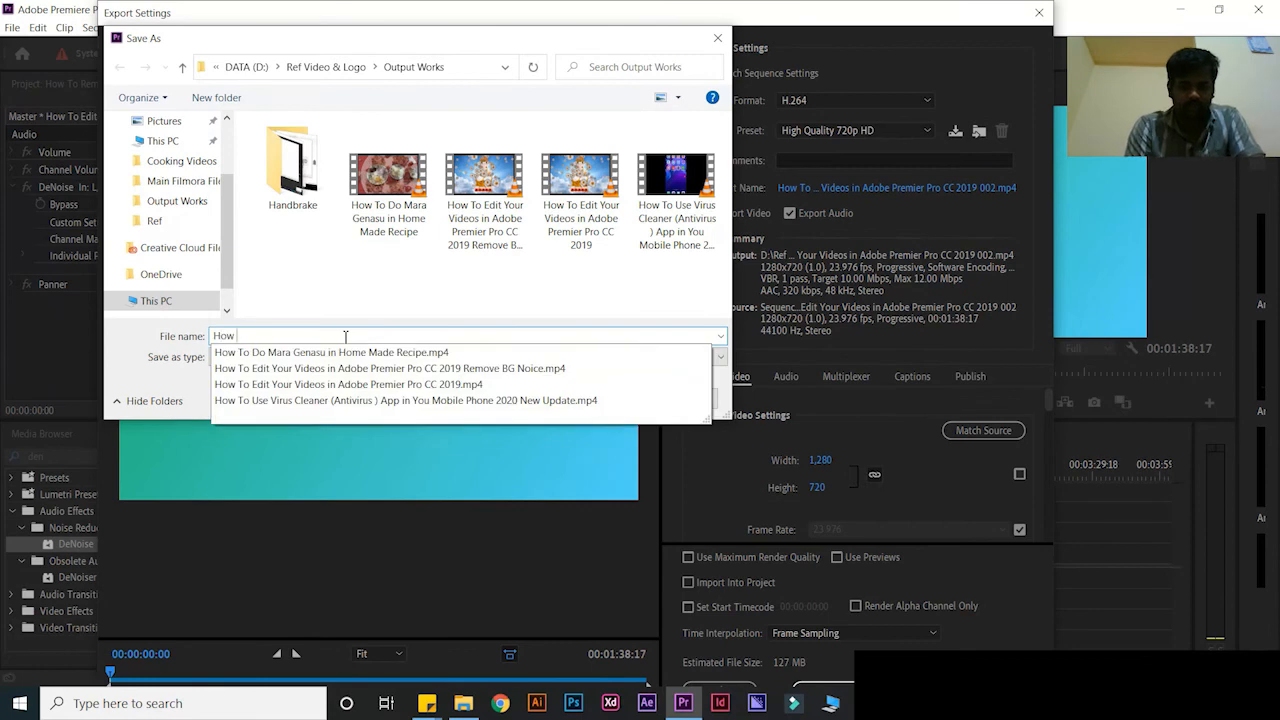
{"action": "type", "text": "ve BG Sound "}
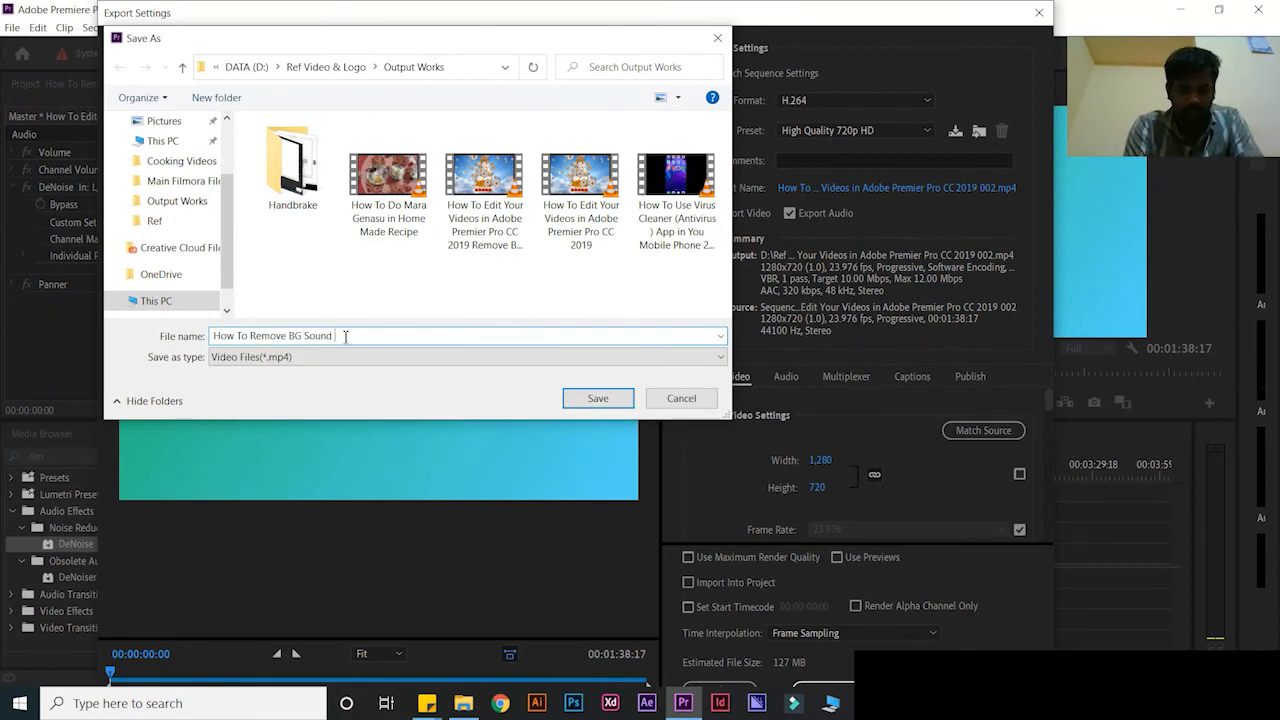
{"action": "type", "text": "in Adobe Premier Pro CC 2019"}
{"action": "left_click", "coordinate": [505, 67]}
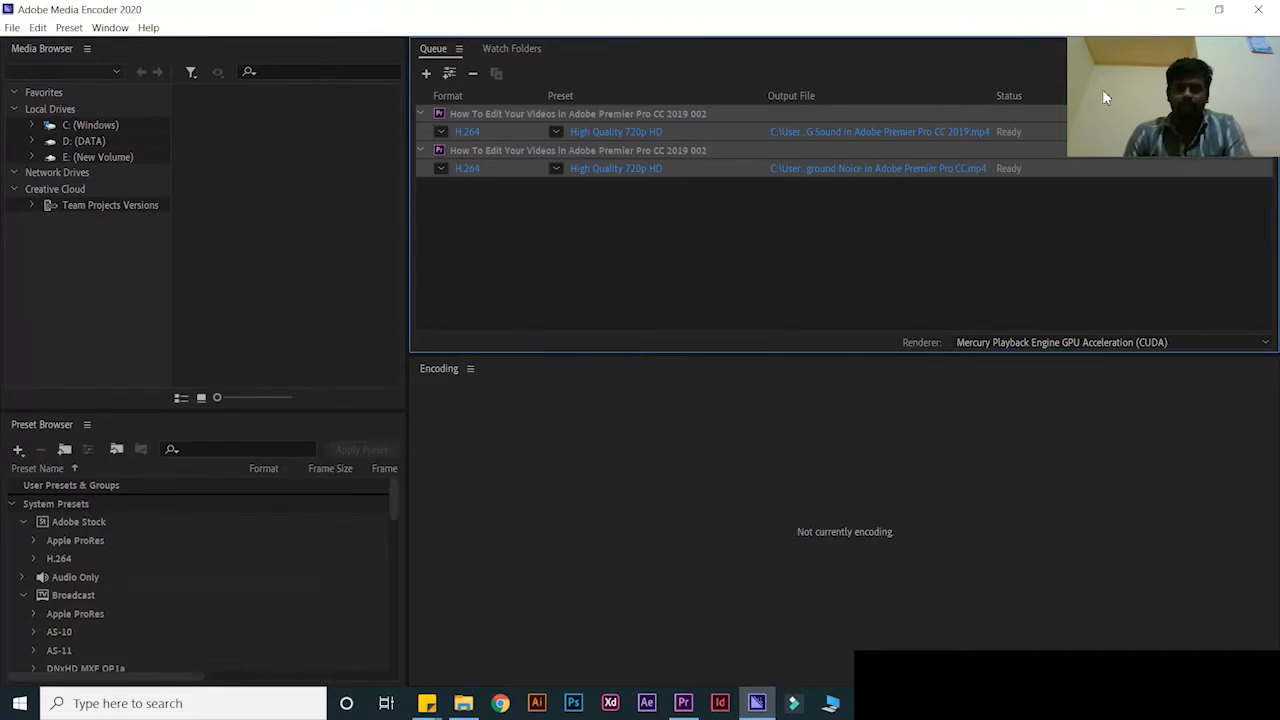
Start the Media Encoder queue to render the queued 720p exports to MP4
{"action": "key", "text": "Return"}
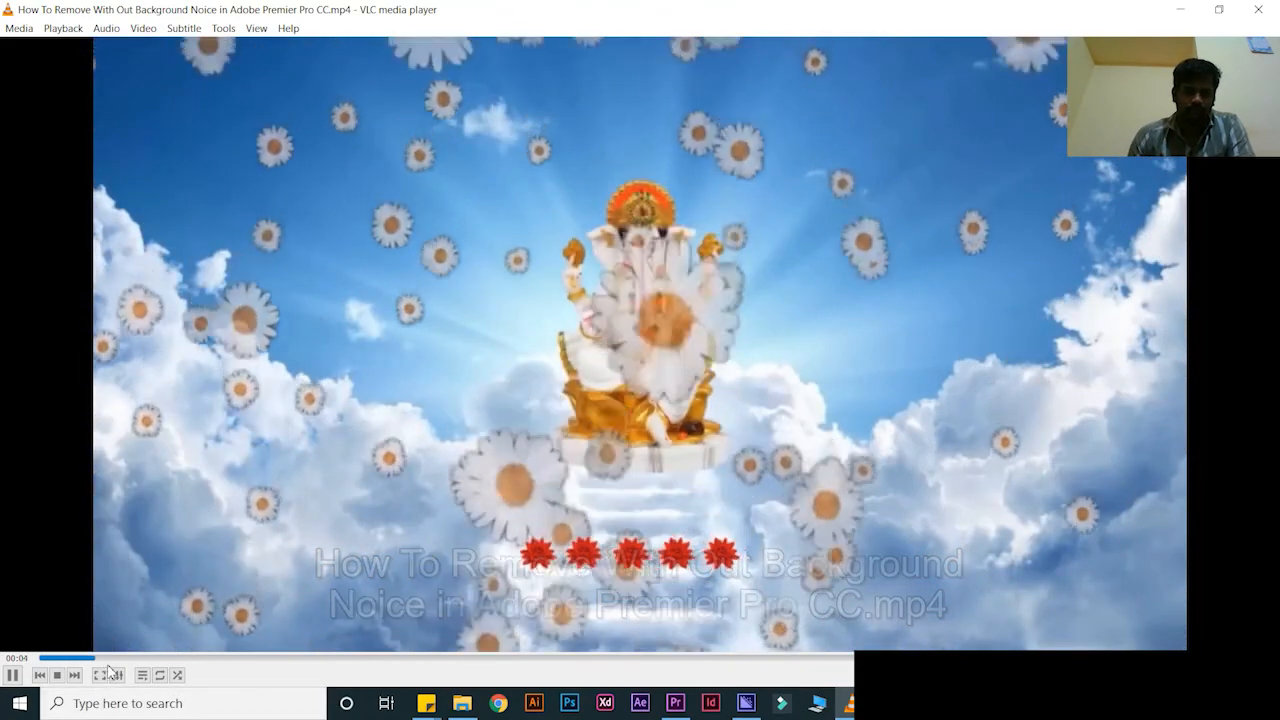
Skim the earlier export in VLC, then close it and open the BG Sound MP4
{"action": "left_click", "coordinate": [158, 658]}
{"action": "left_click", "coordinate": [202, 660]}
{"action": "left_click", "coordinate": [308, 660]}
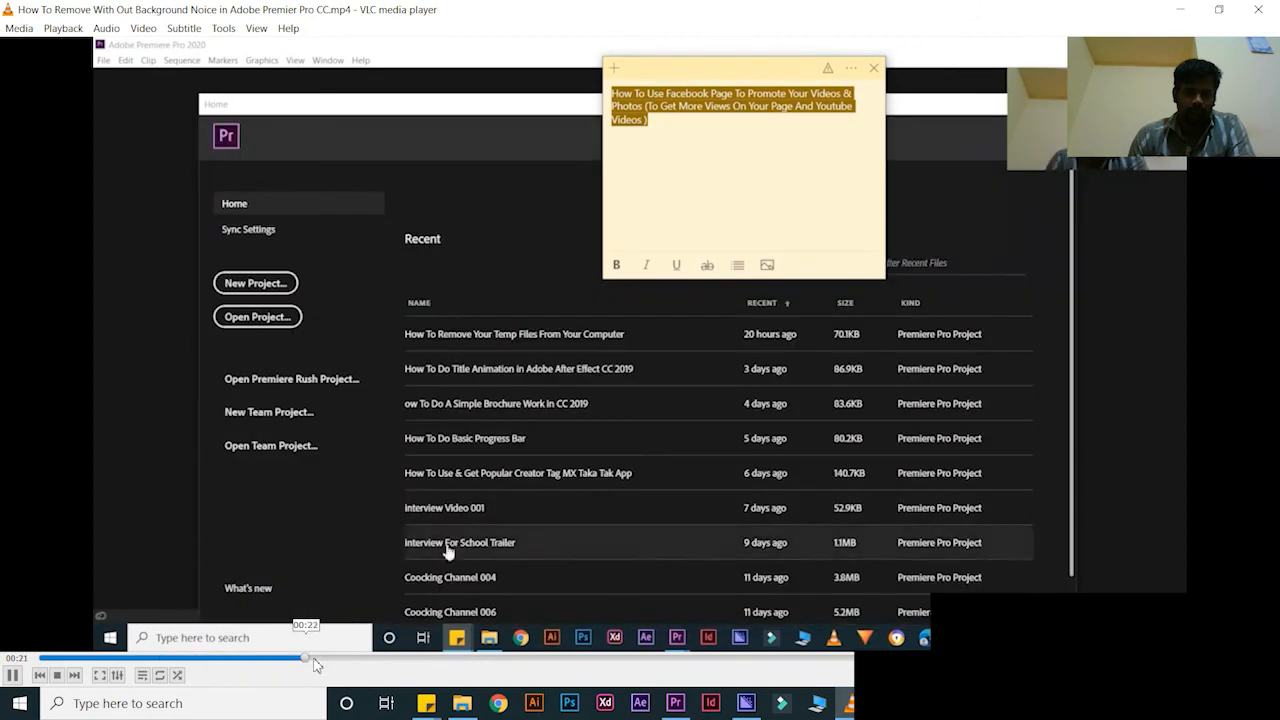
{"action": "left_click", "coordinate": [344, 661]}
{"action": "left_click", "coordinate": [373, 661]}
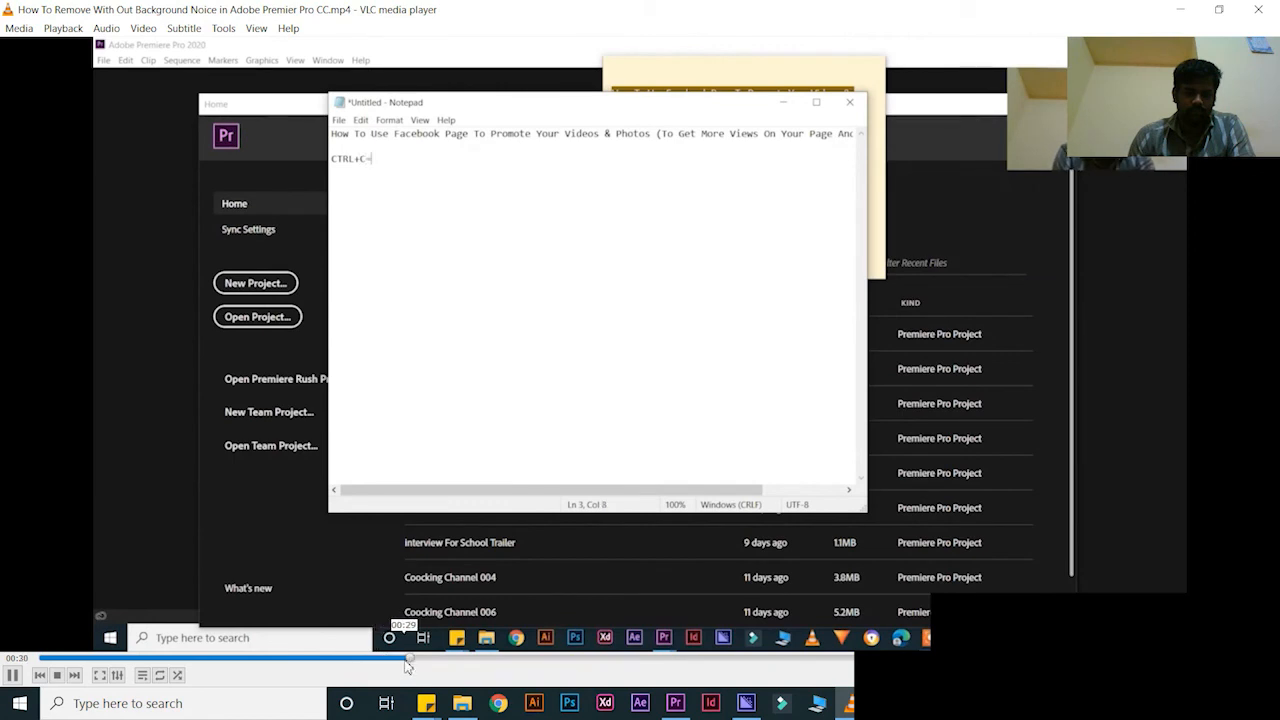
{"action": "left_click_drag", "start_coordinate": [436, 662], "coordinate": [507, 668]}
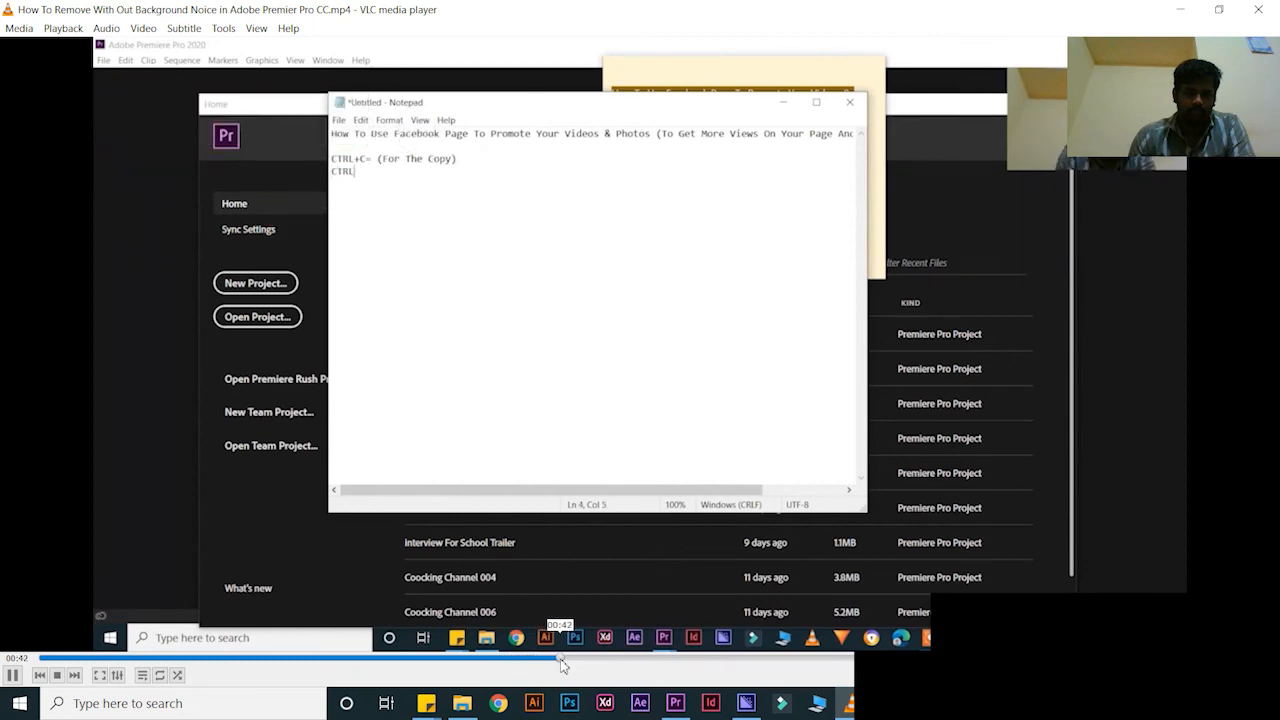
{"action": "left_click_drag", "start_coordinate": [566, 667], "coordinate": [606, 668]}
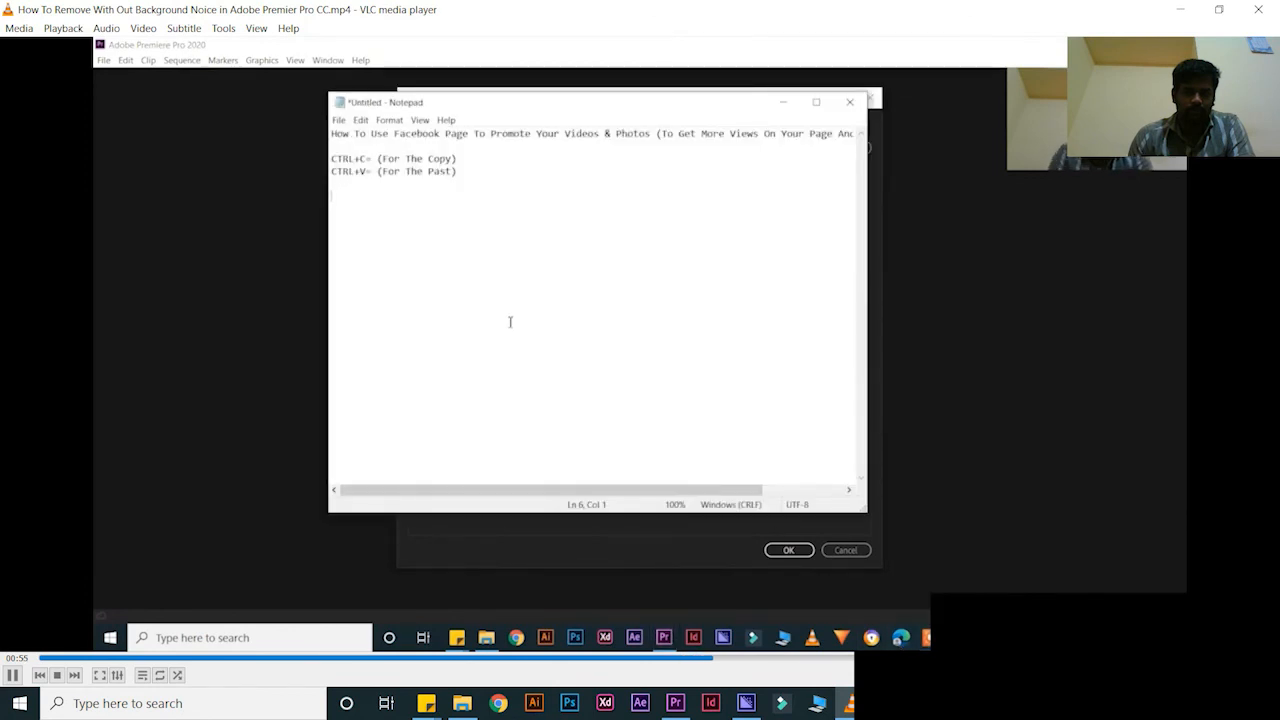
{"action": "left_click", "coordinate": [1258, 9]}
{"action": "double_click", "coordinate": [168, 245]}
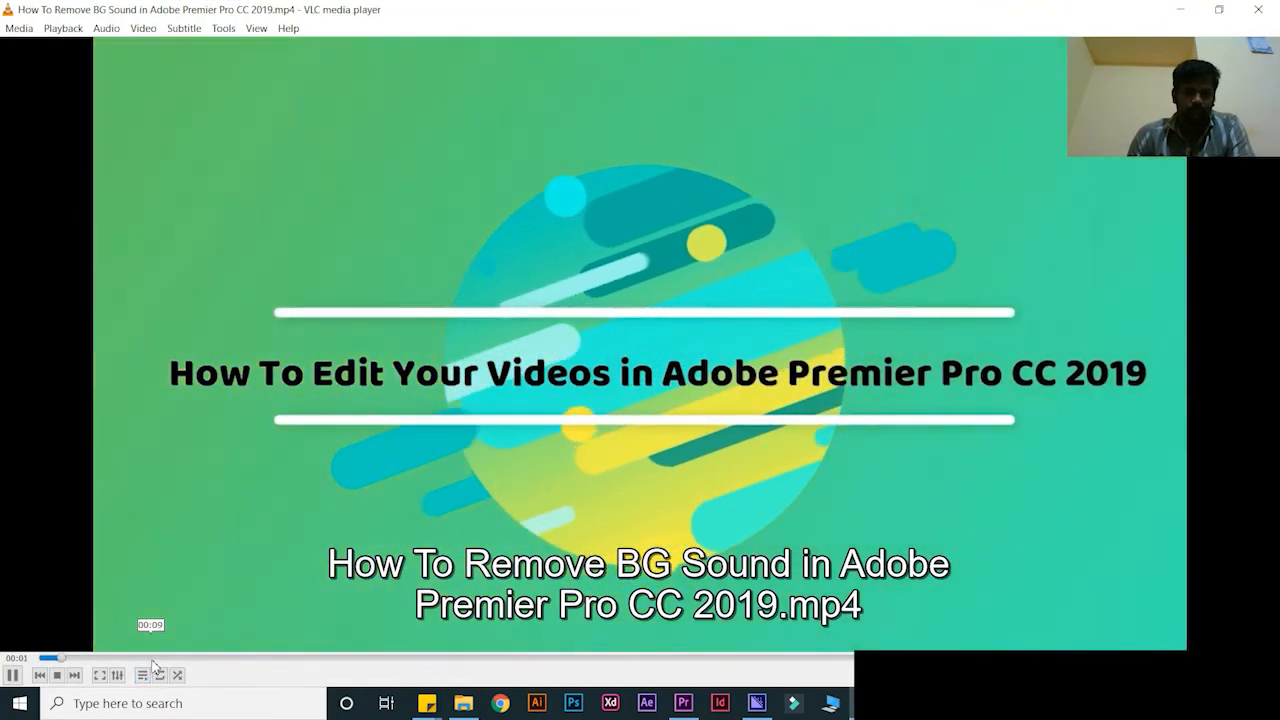
Skip through the BG Sound video to its end, close VLC, and return to Downloads
{"action": "left_click", "coordinate": [152, 658]}
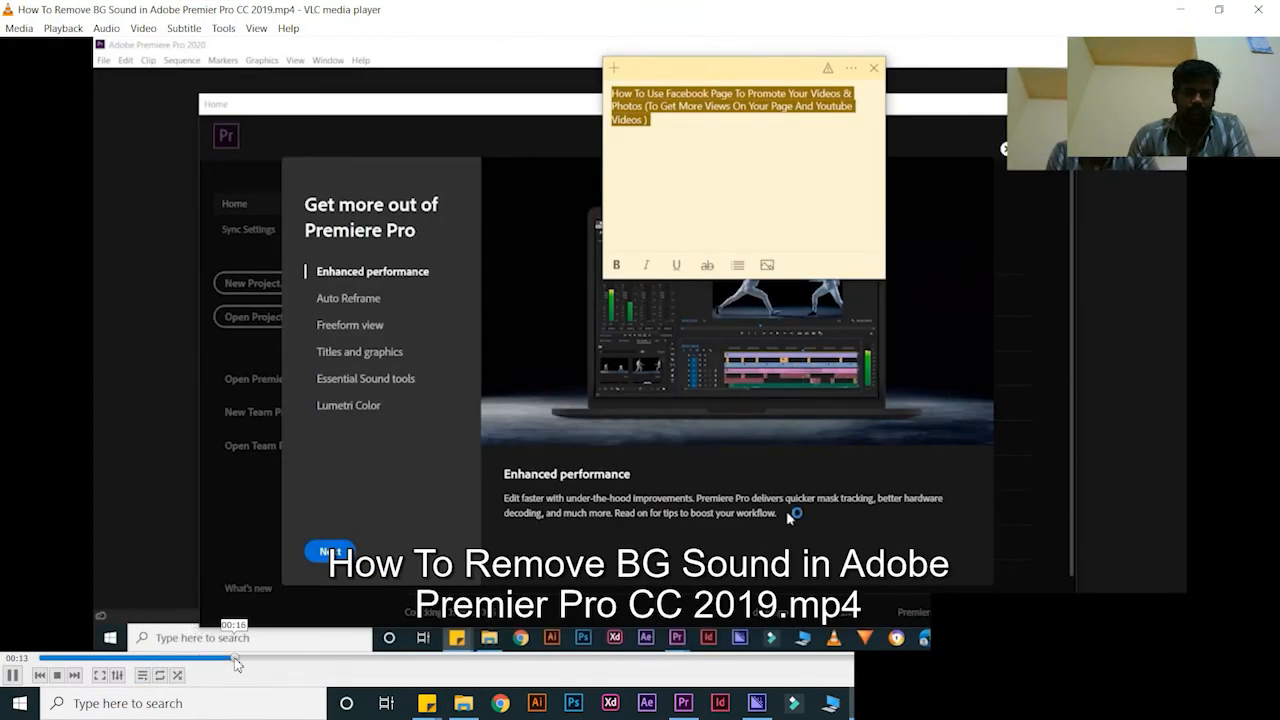
{"action": "left_click", "coordinate": [291, 659]}
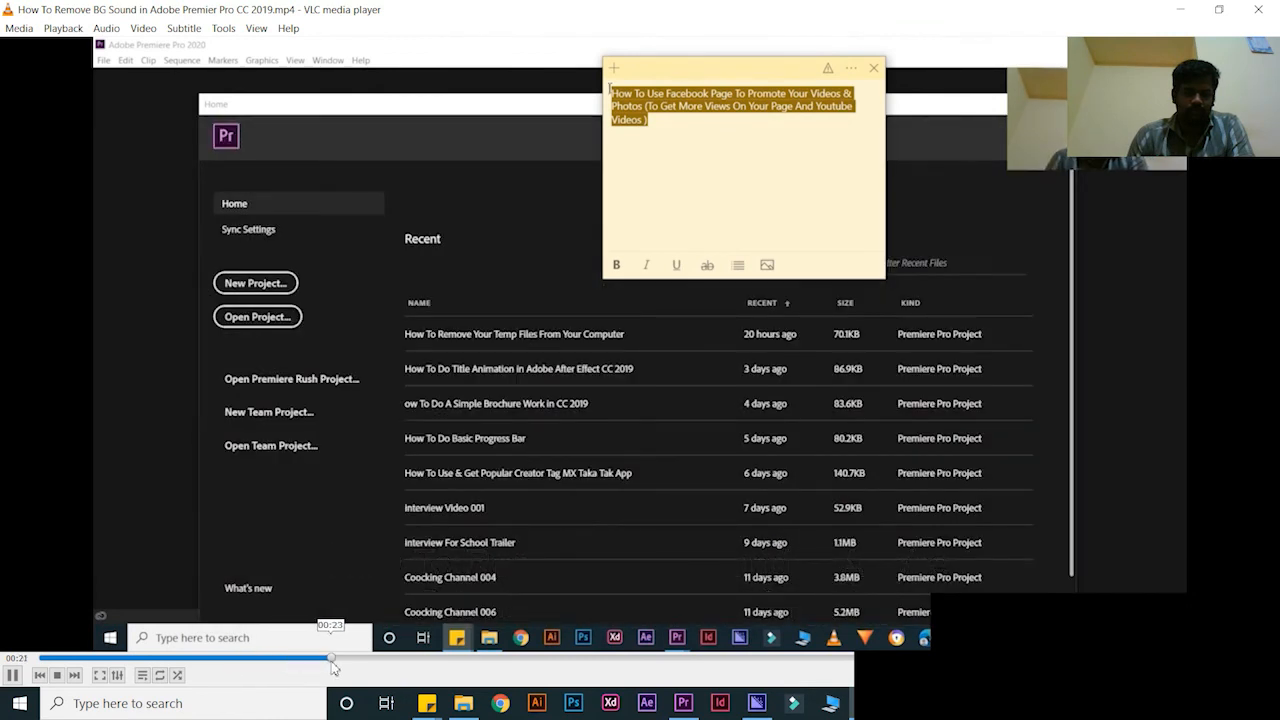
{"action": "left_click", "coordinate": [360, 659]}
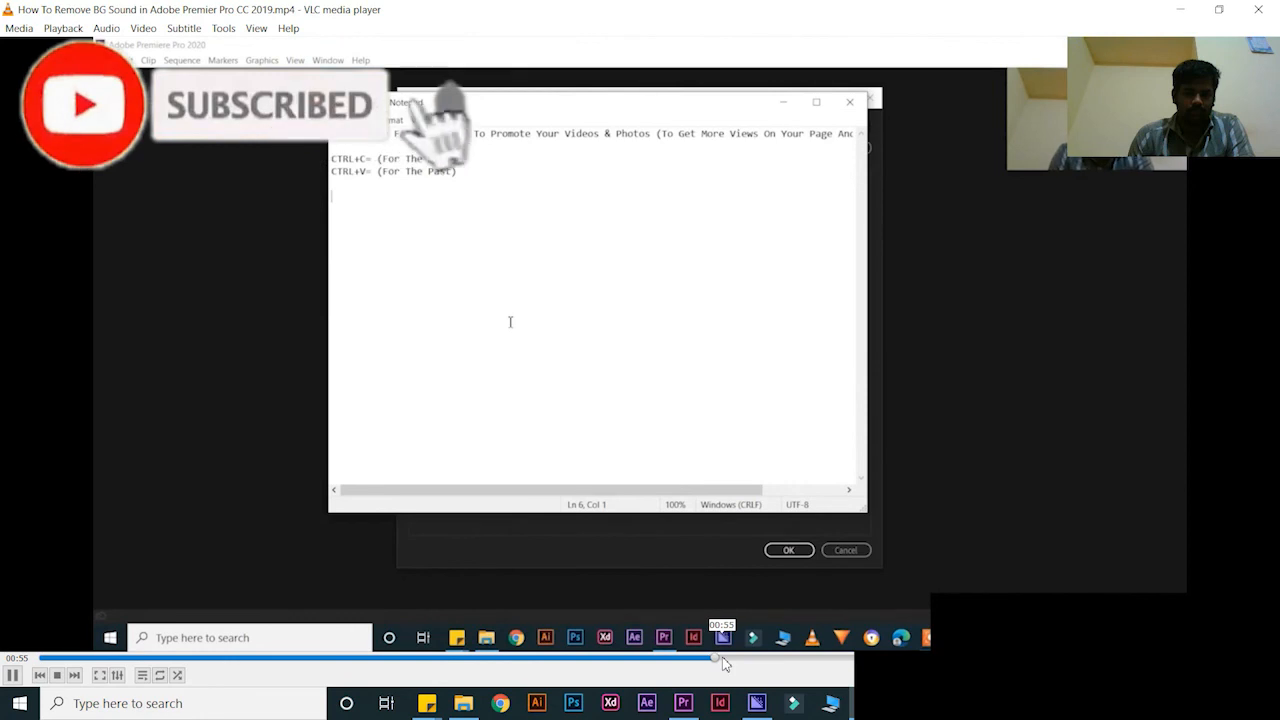
{"action": "left_click", "coordinate": [786, 659]}
{"action": "left_click", "coordinate": [826, 659]}
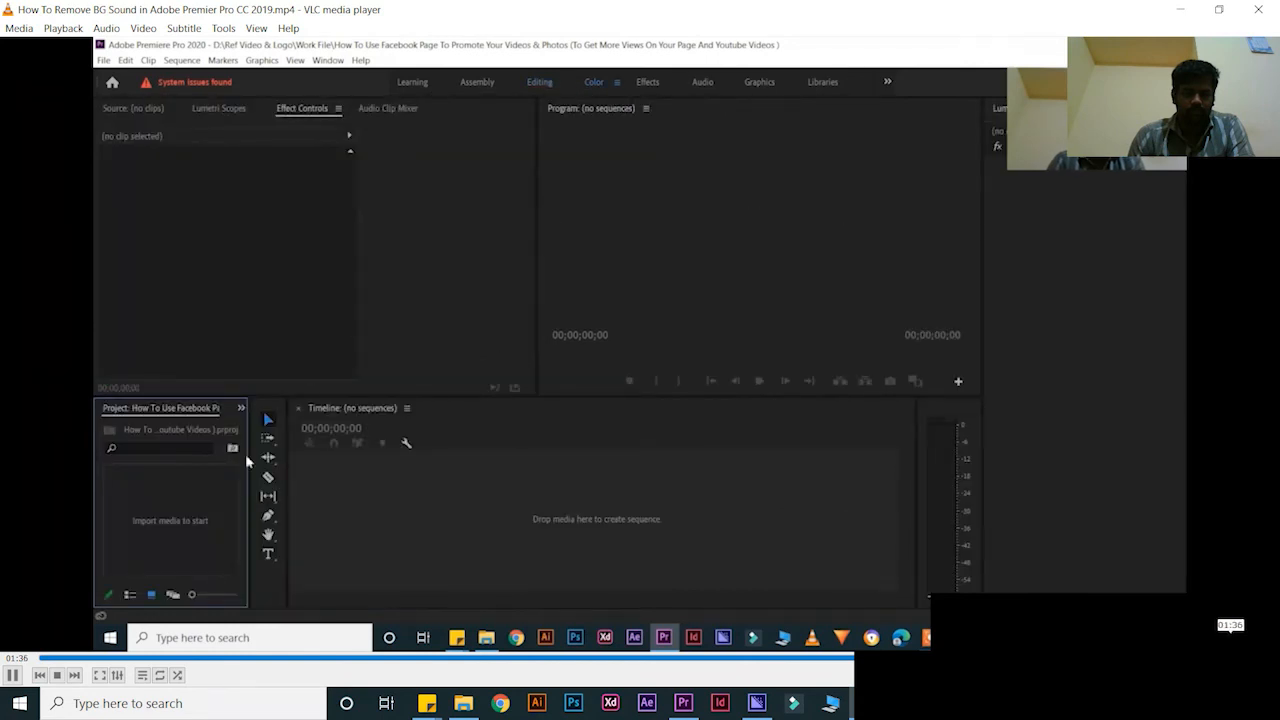
{"action": "left_click", "coordinate": [1270, 8]}
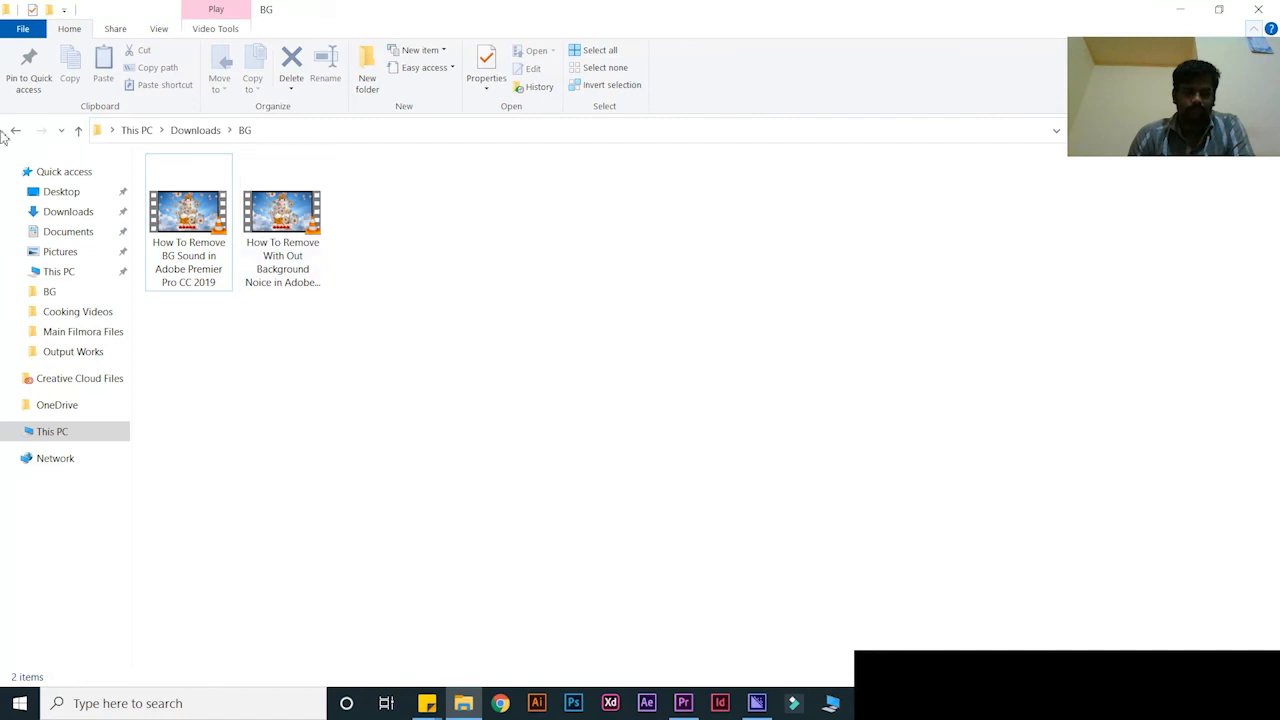
{"action": "left_click", "coordinate": [17, 132]}
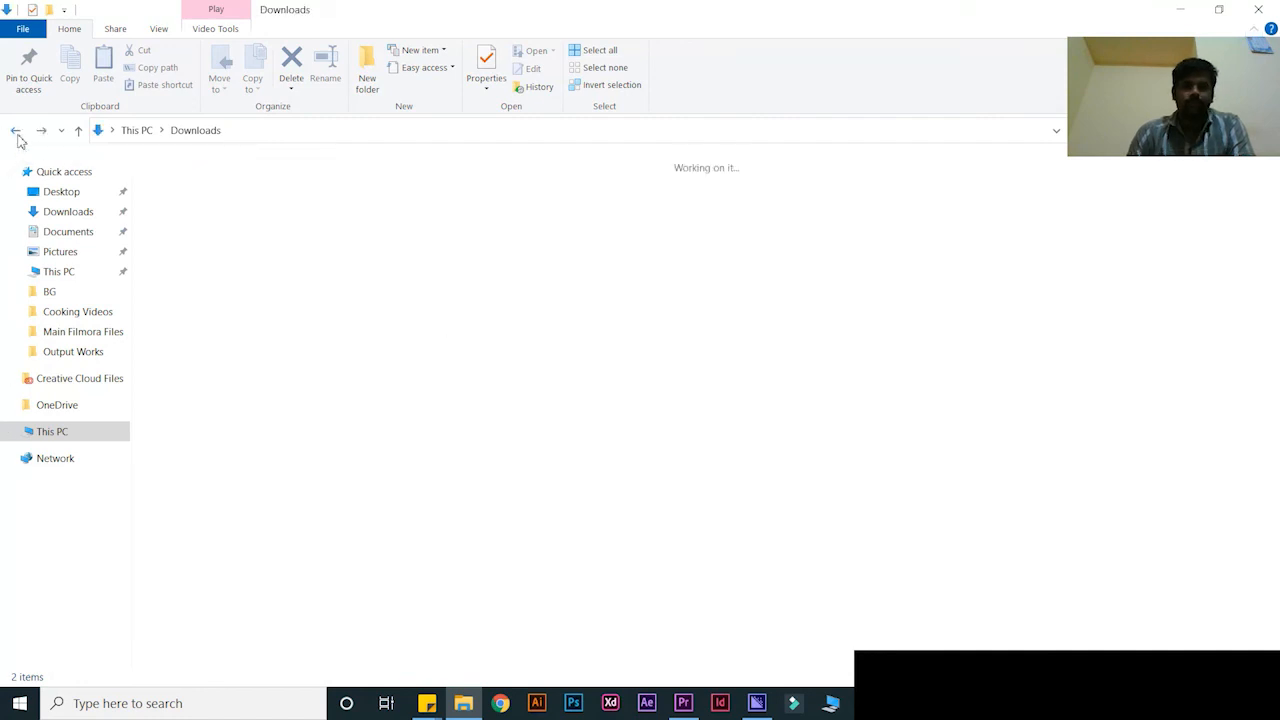